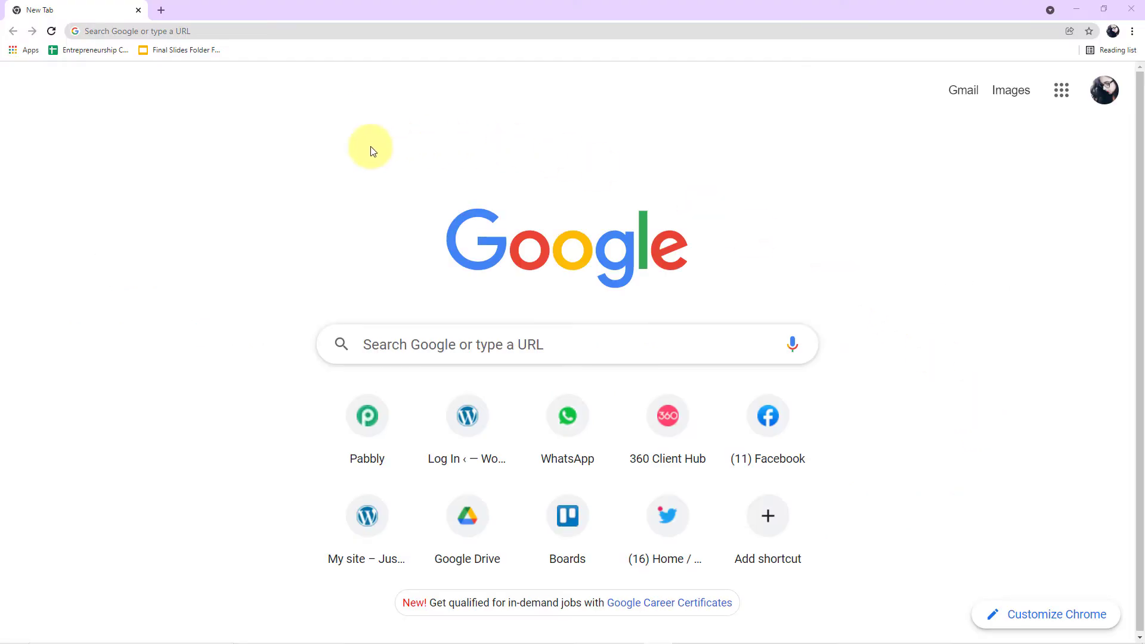
Step: Go to pabbly.com and open the Pabbly Connect product page
left_click(338, 30)
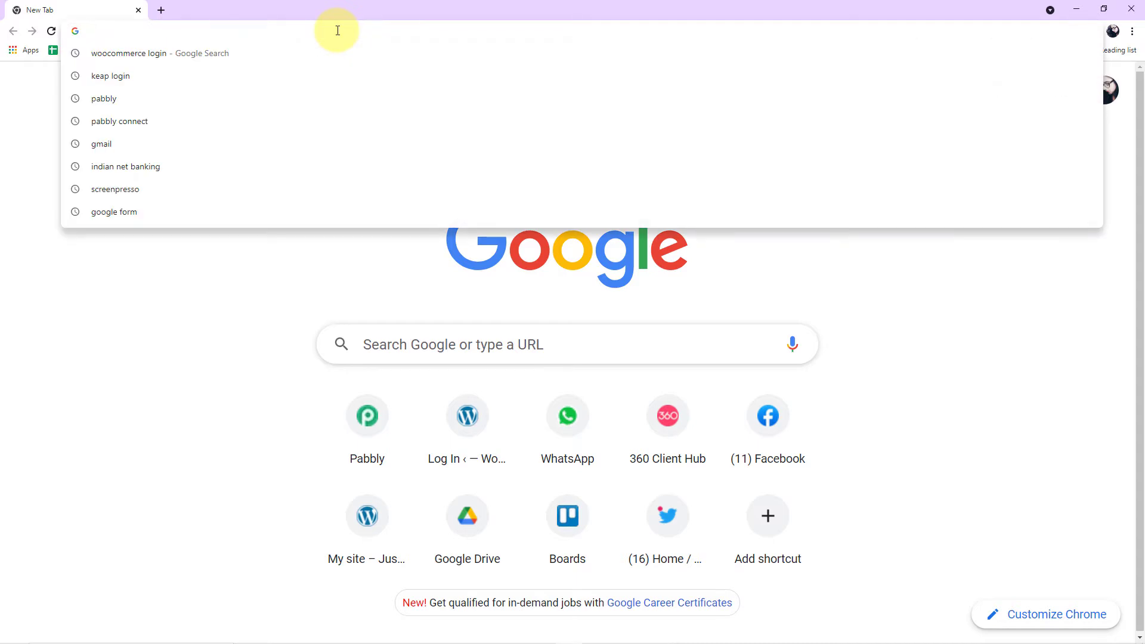
type("pabbly.com")
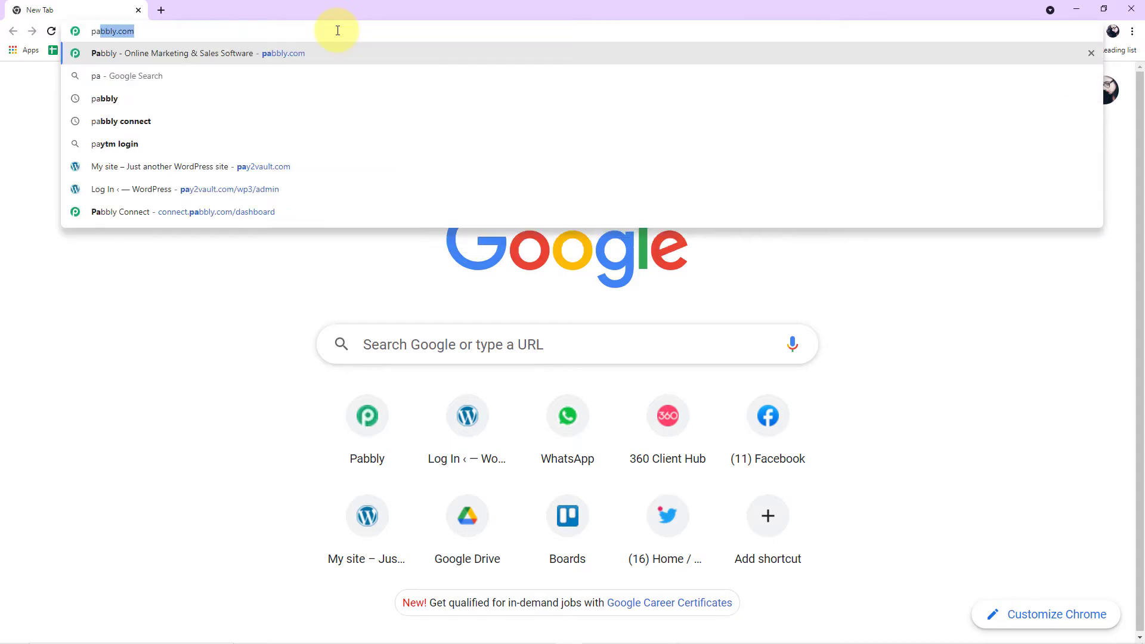
key("Return")
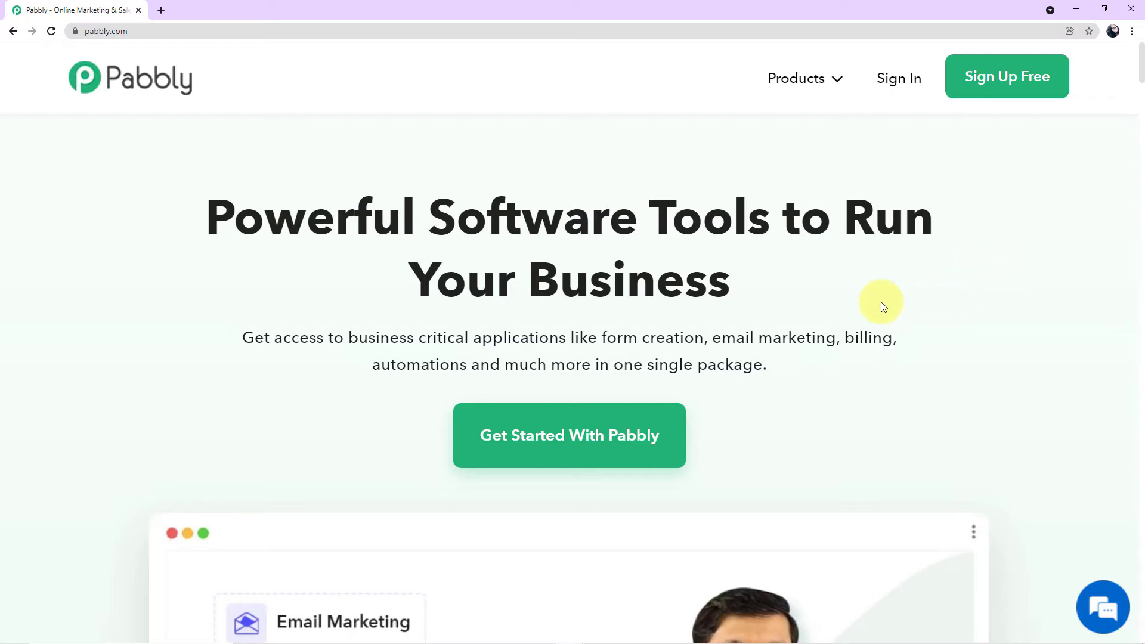
mouse_move(818, 77)
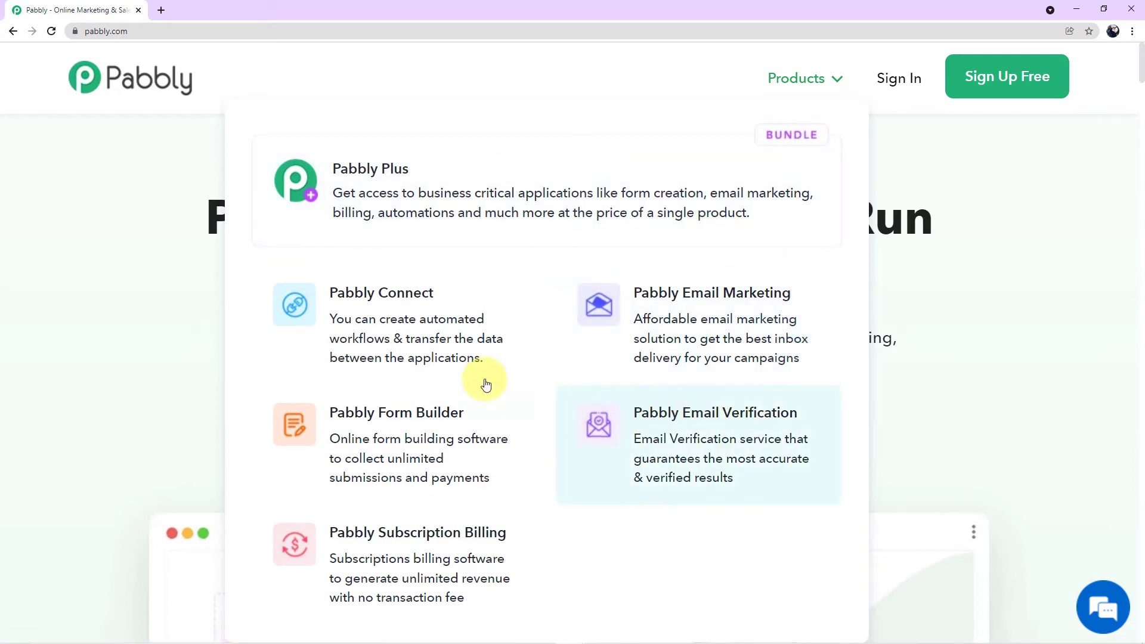
left_click(398, 347)
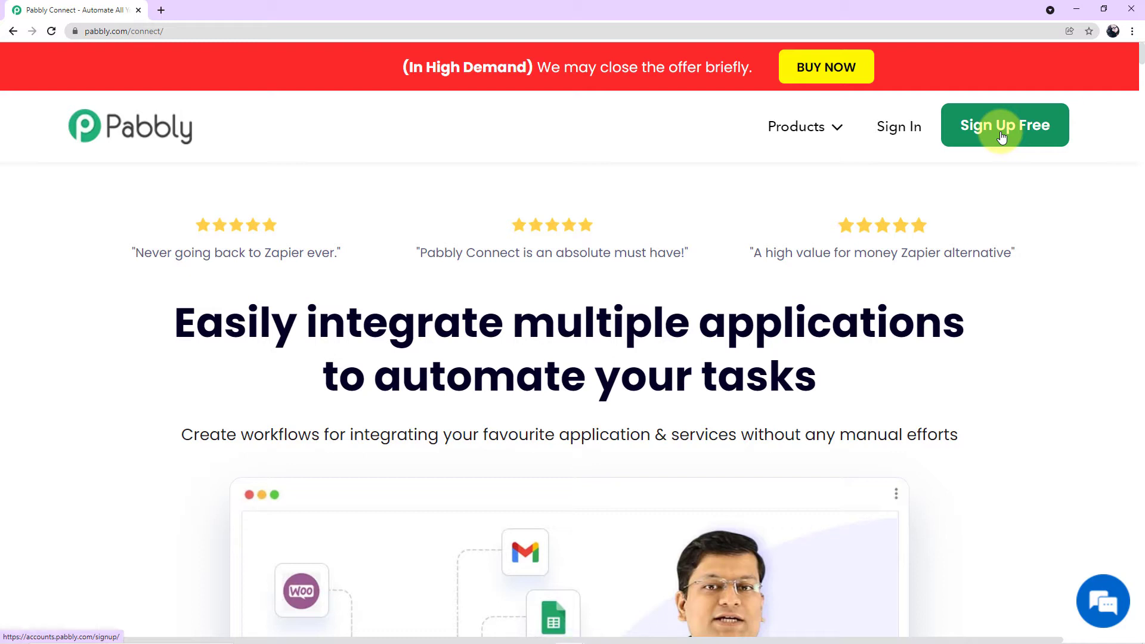
Step: Sign in to the Pabbly account and access the Pabbly Connect dashboard
left_click(898, 127)
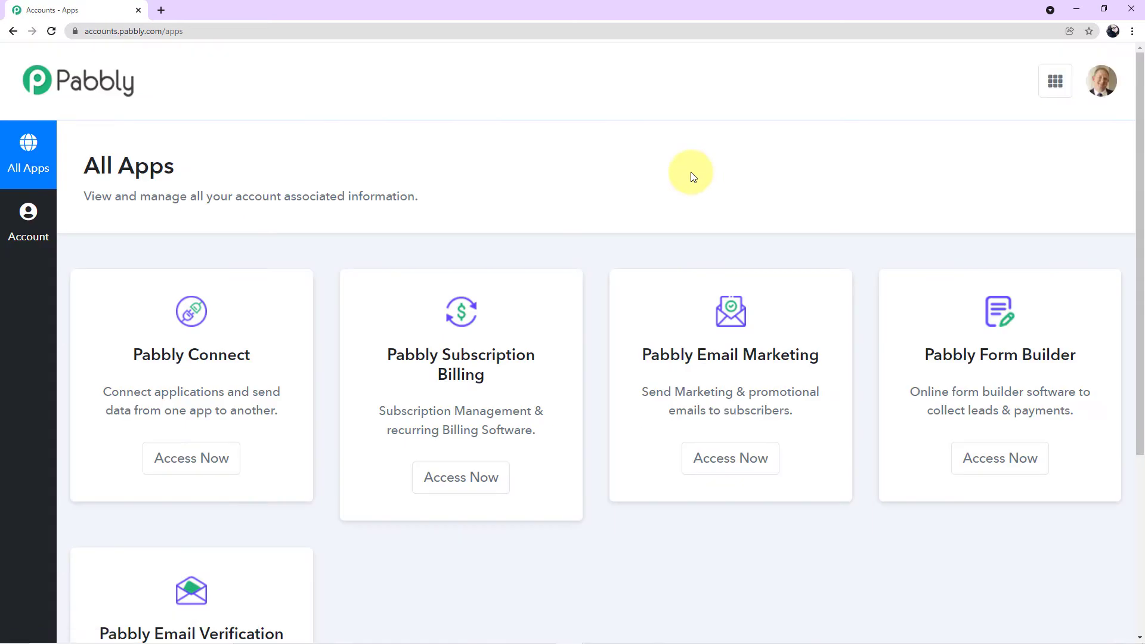
scroll(692, 177, "down", 2)
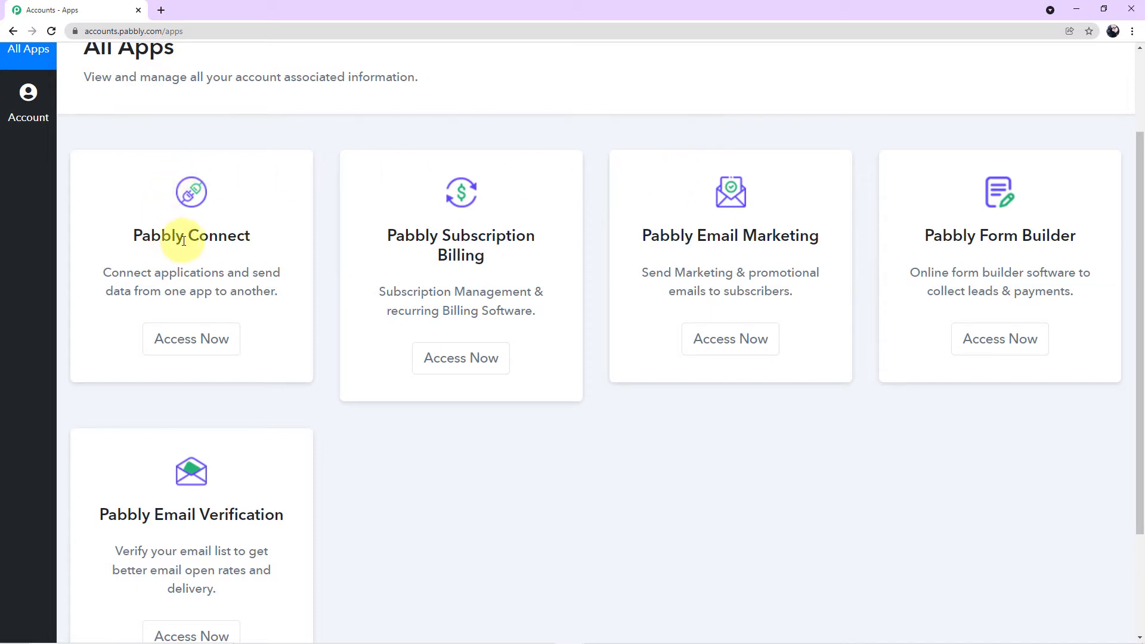
left_click(189, 355)
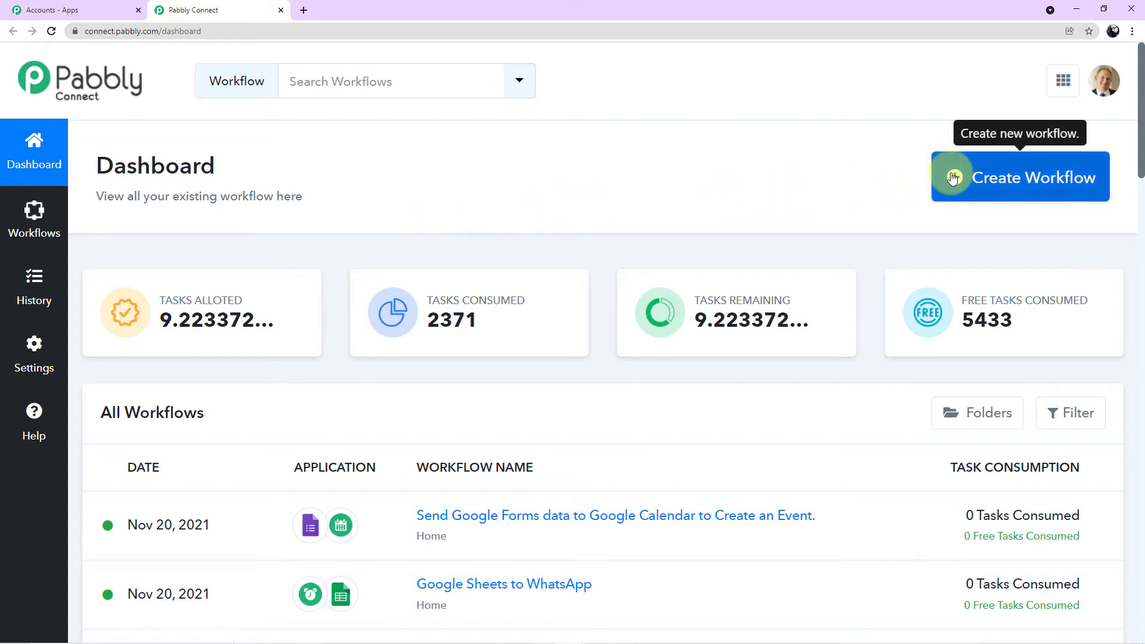
Step: Create a new workflow named "WooCommerce to WhatsApp"
left_click(1030, 192)
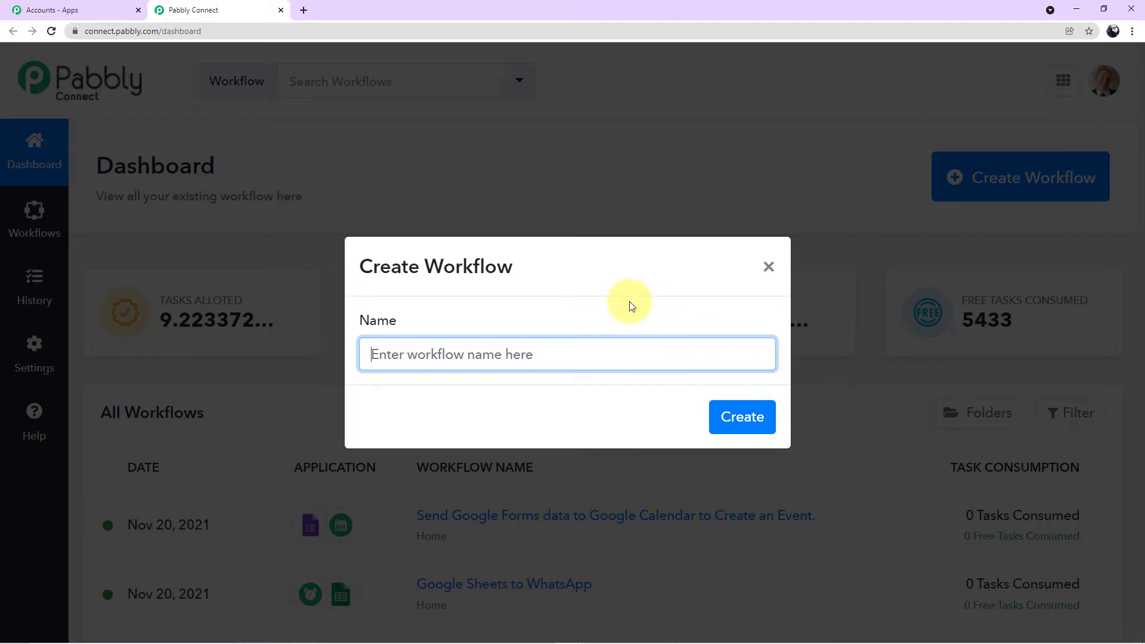
type("Wooc")
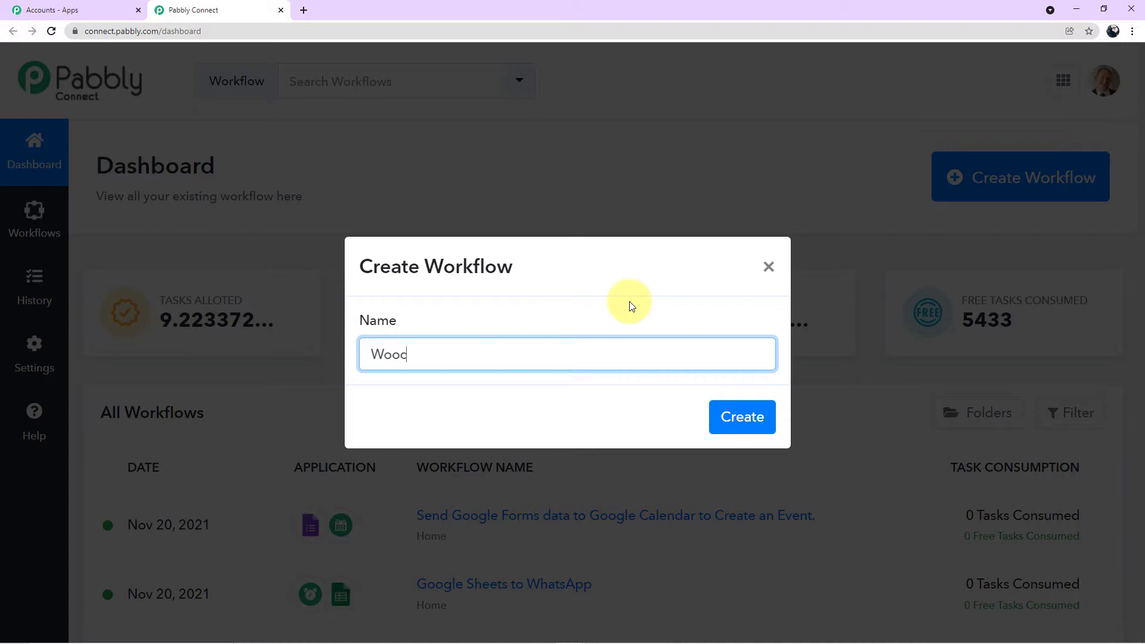
type("ommerce to WhatsApp")
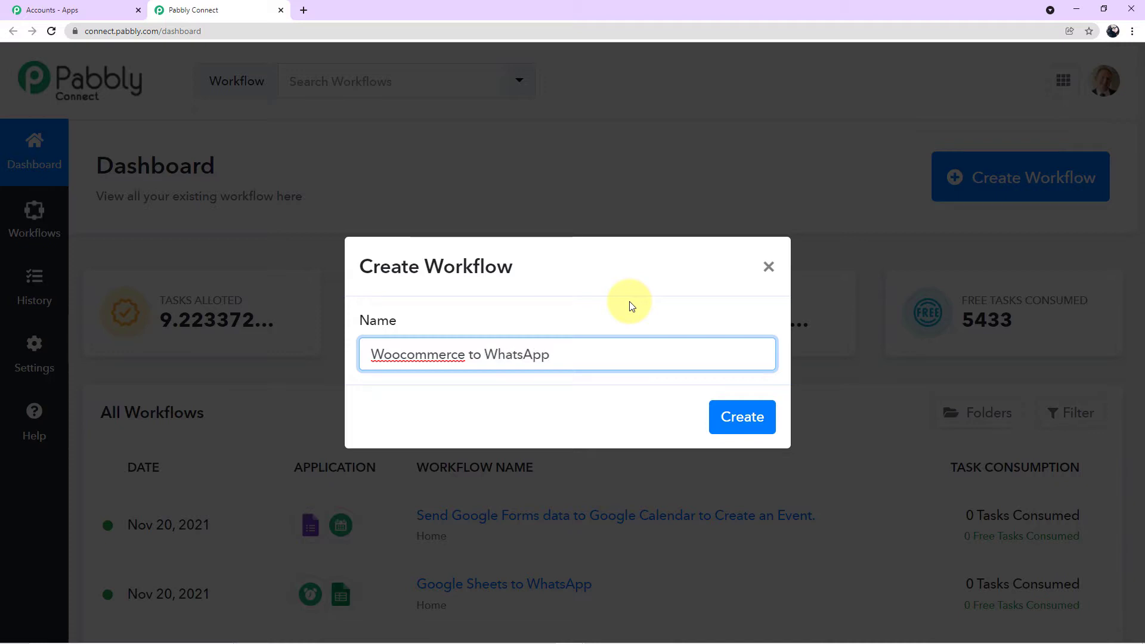
left_click(602, 401)
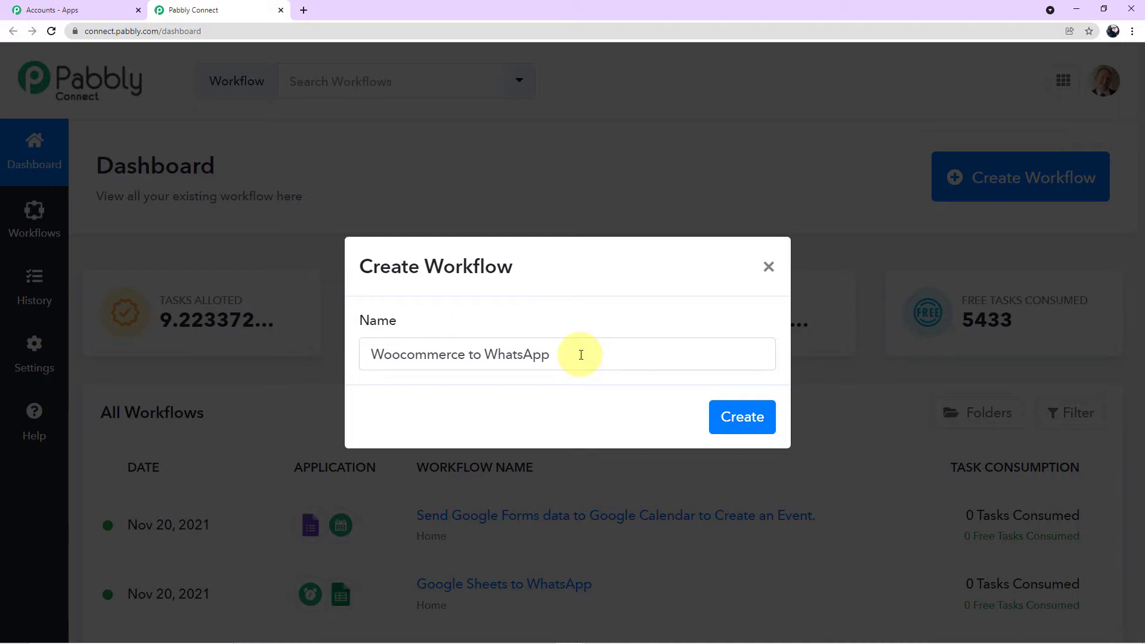
left_click(724, 415)
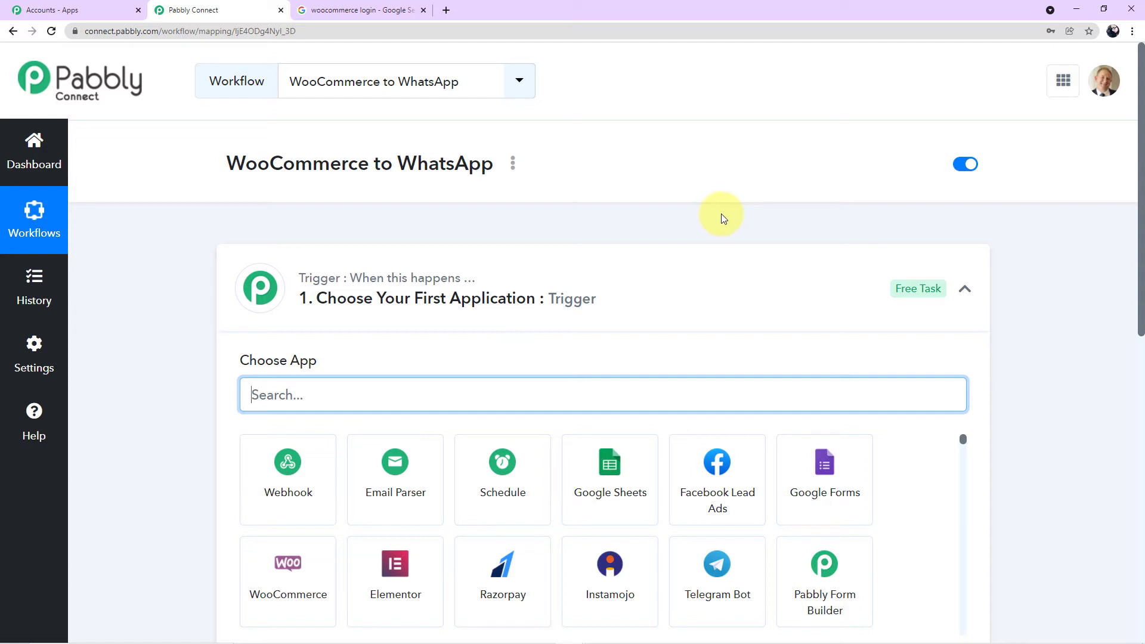
Step: Find the Schedule app among the trigger applications and choose it as the workflow's trigger
left_click(962, 287)
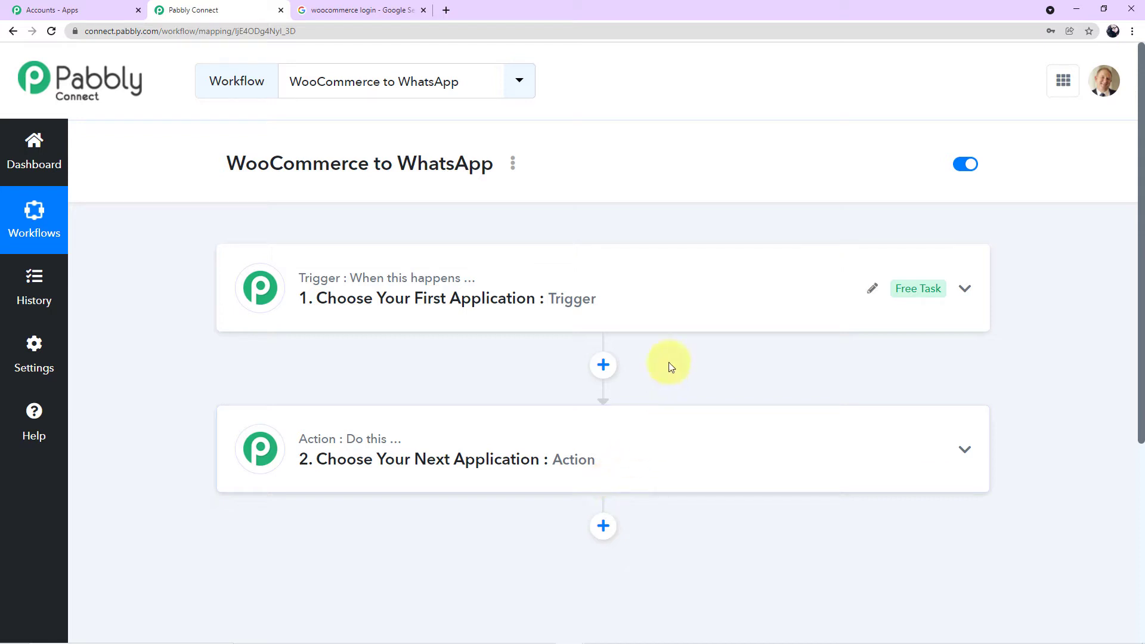
left_click(679, 316)
scroll(679, 316, "down", 1)
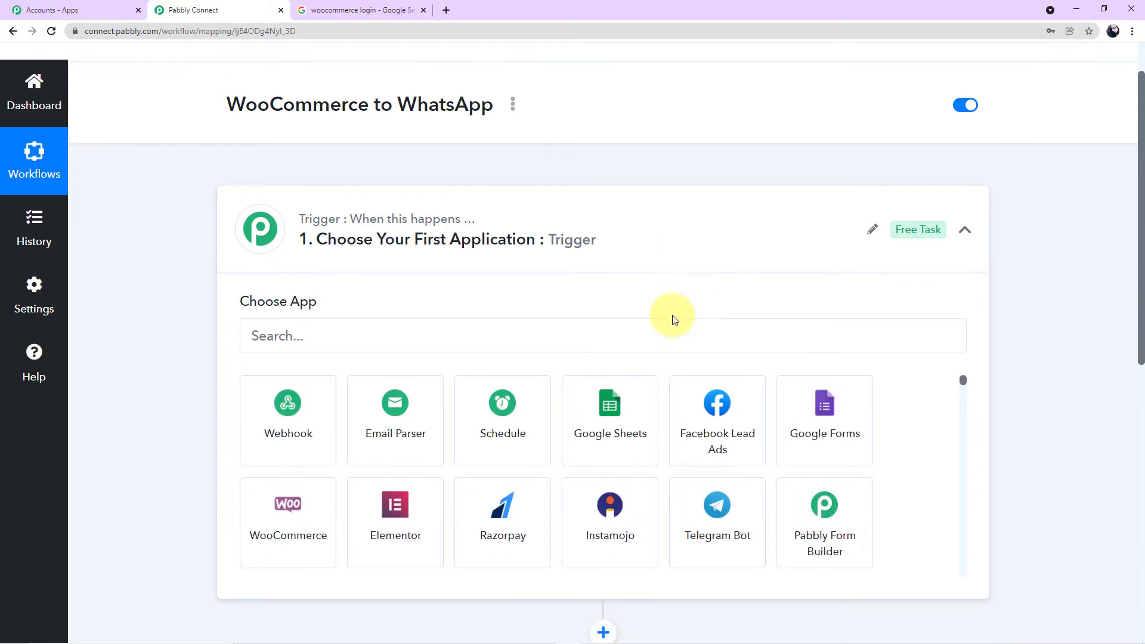
left_click(513, 341)
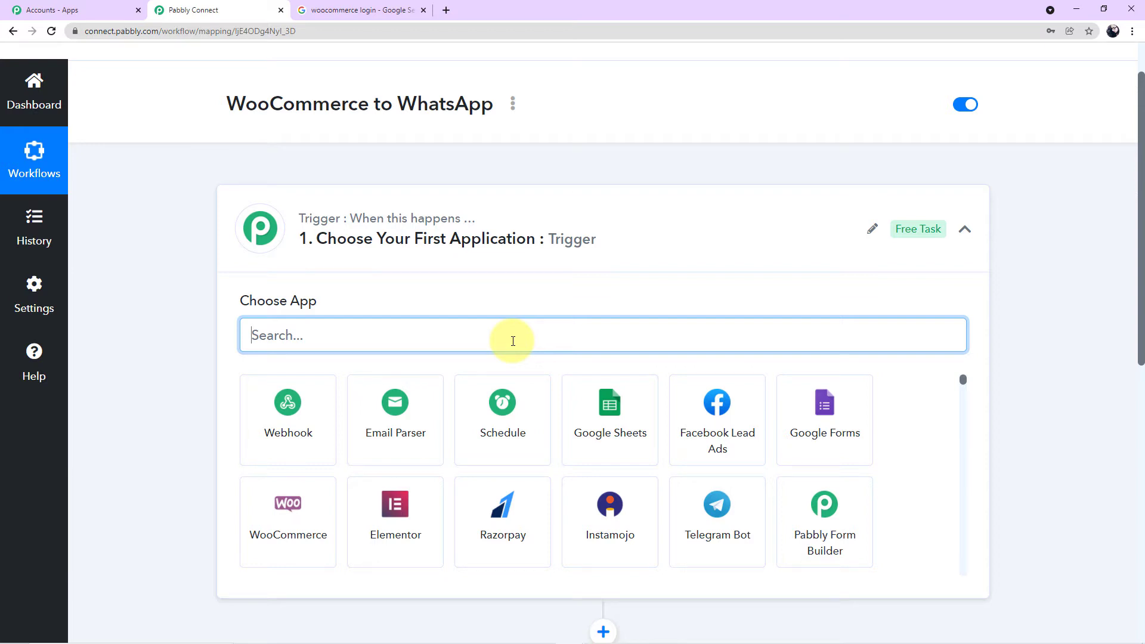
type("schedu")
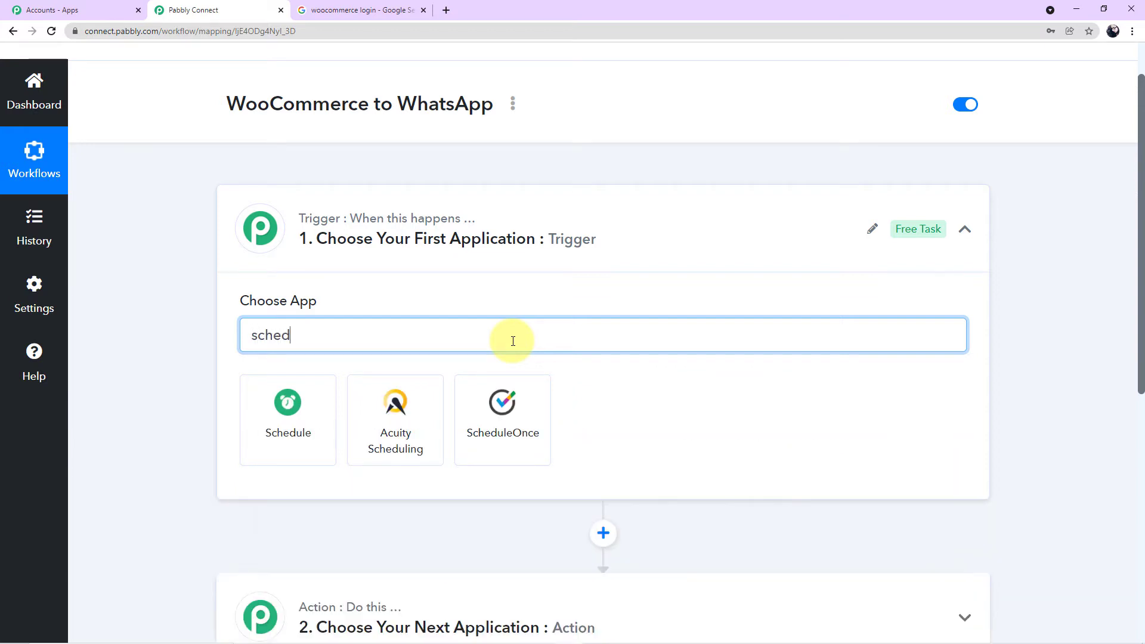
left_click(305, 434)
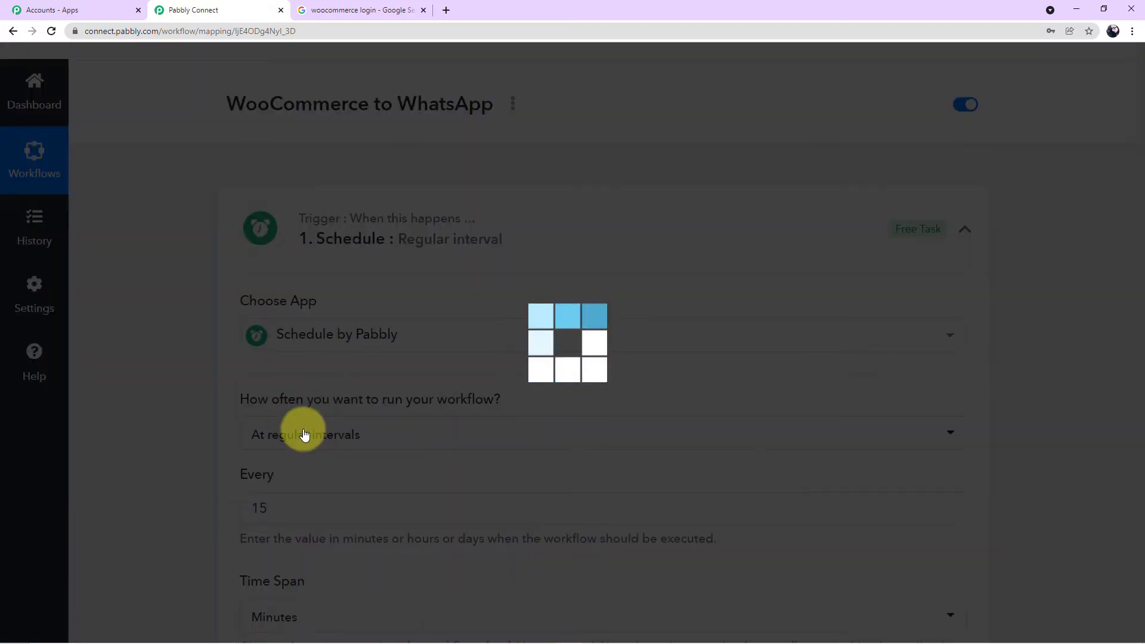
Step: Set the Schedule trigger to run the workflow Once and open its date for editing
scroll(456, 452, "down", 1)
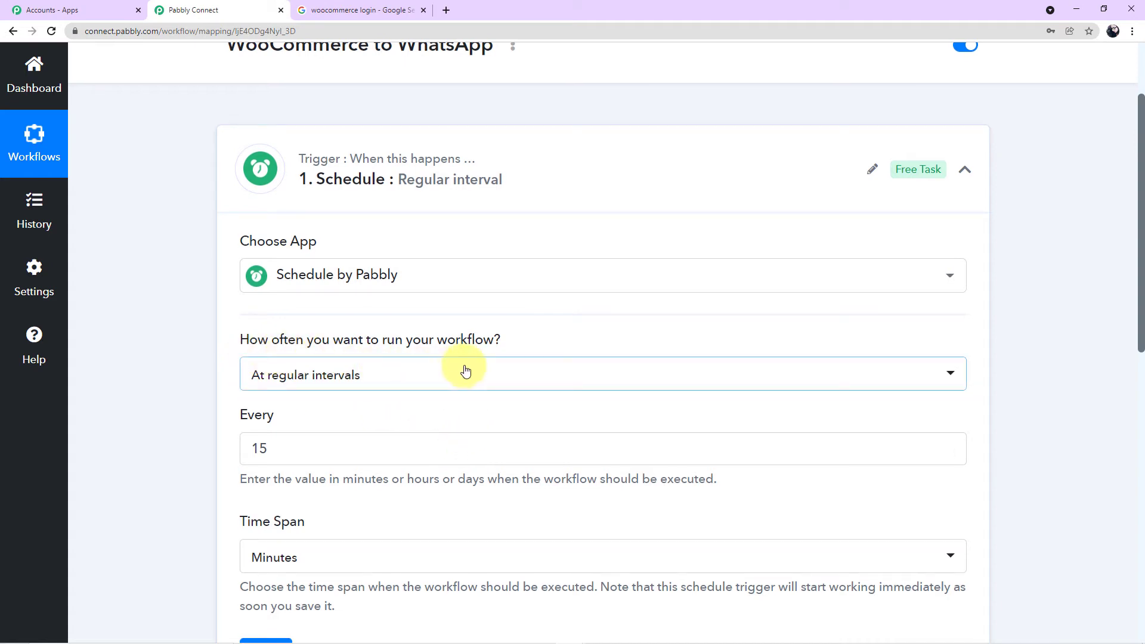
mouse_move(295, 346)
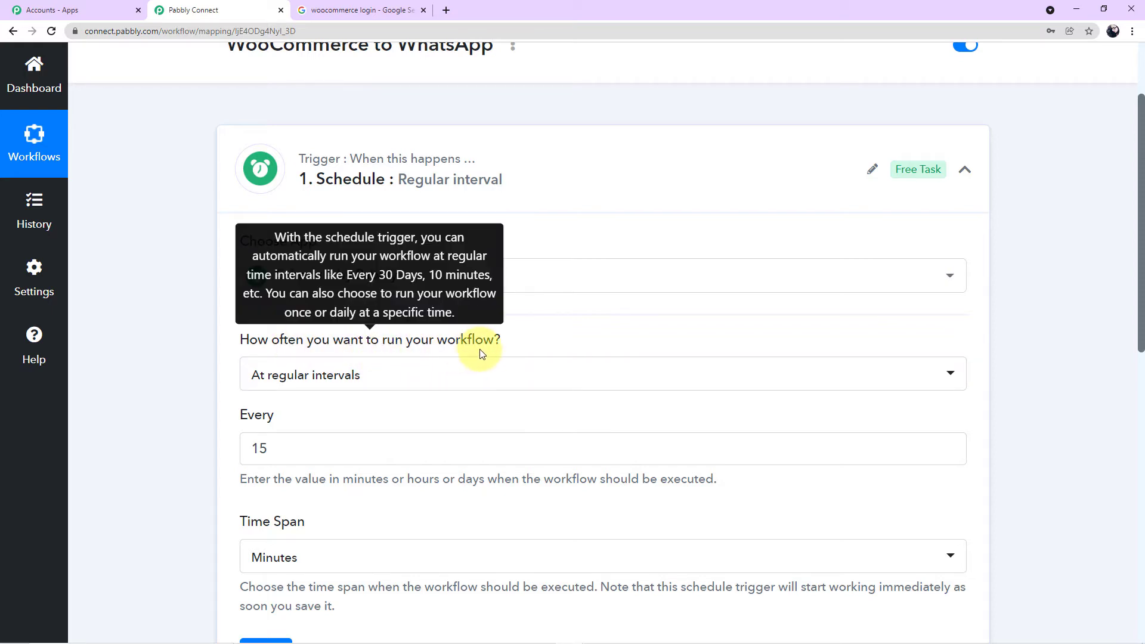
left_click(949, 374)
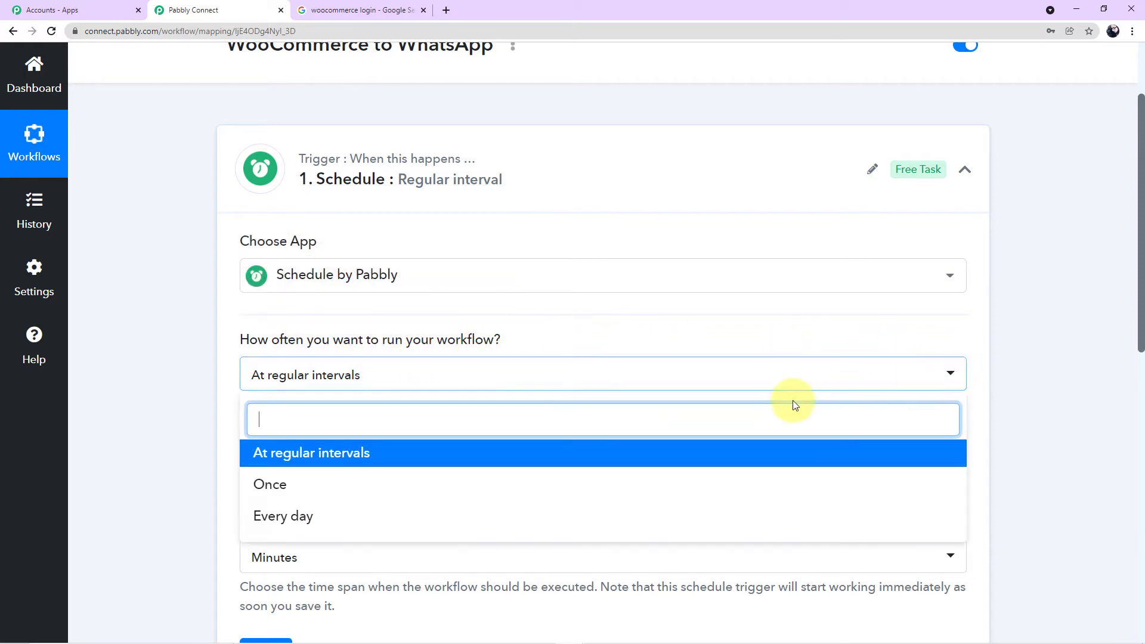
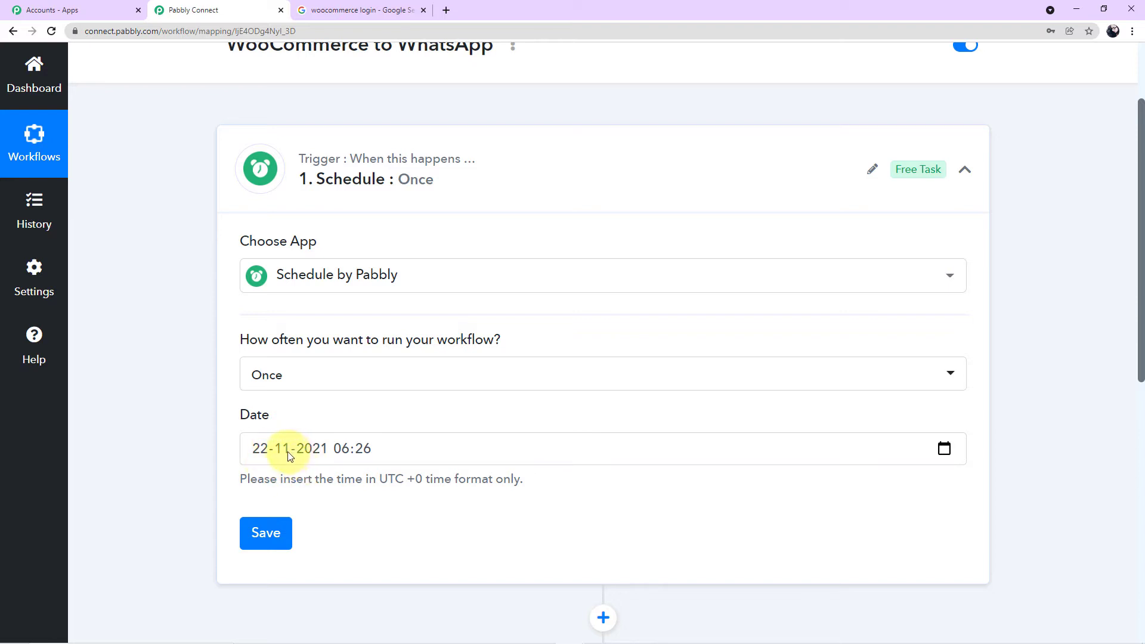
left_click(351, 462)
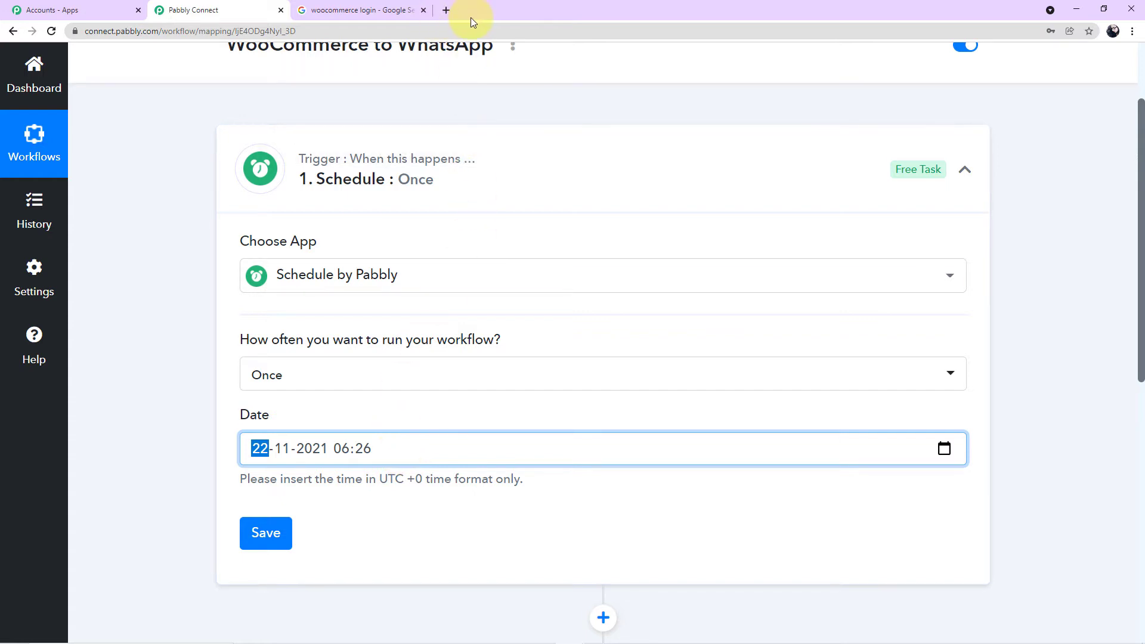
Step: Search Google in a new tab for "utc time in india" and read the time difference
left_click(448, 10)
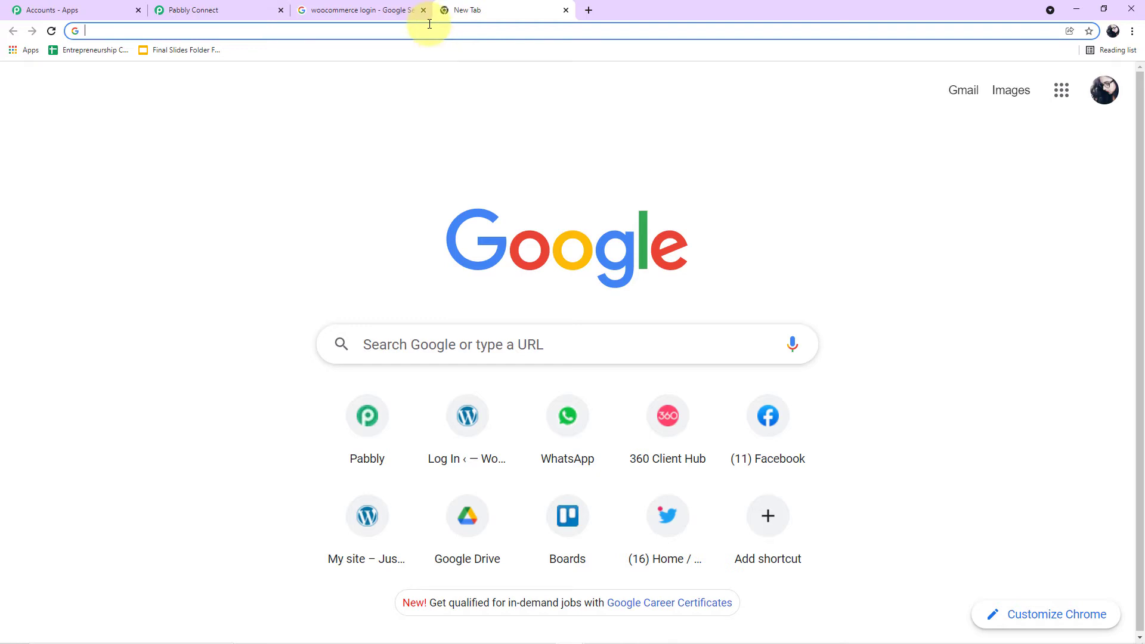
left_click(468, 343)
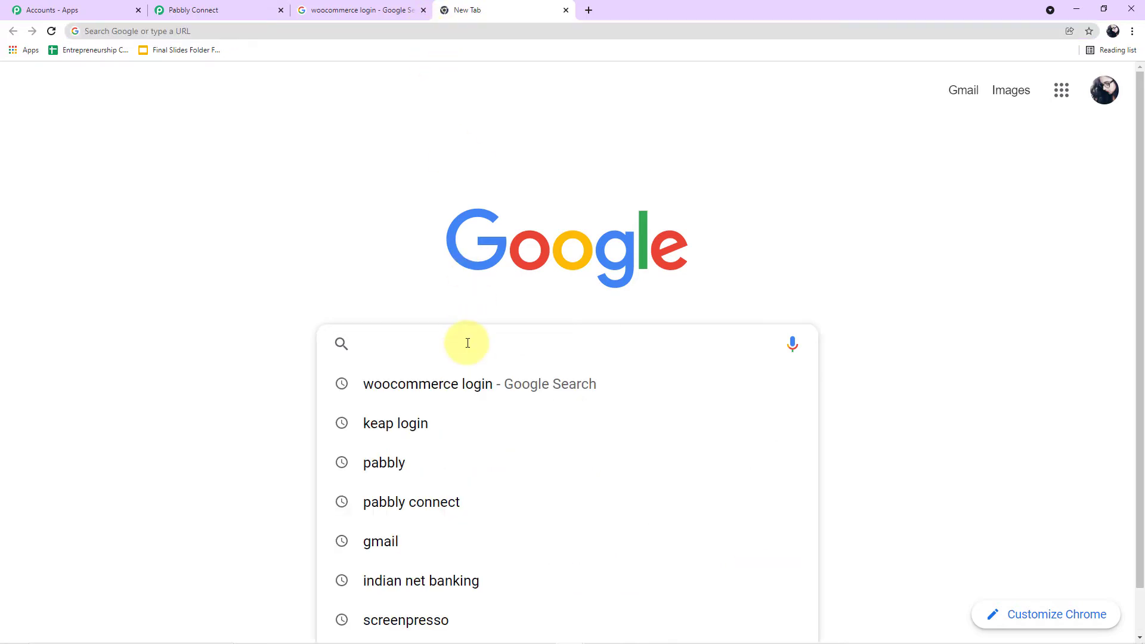
type("utc")
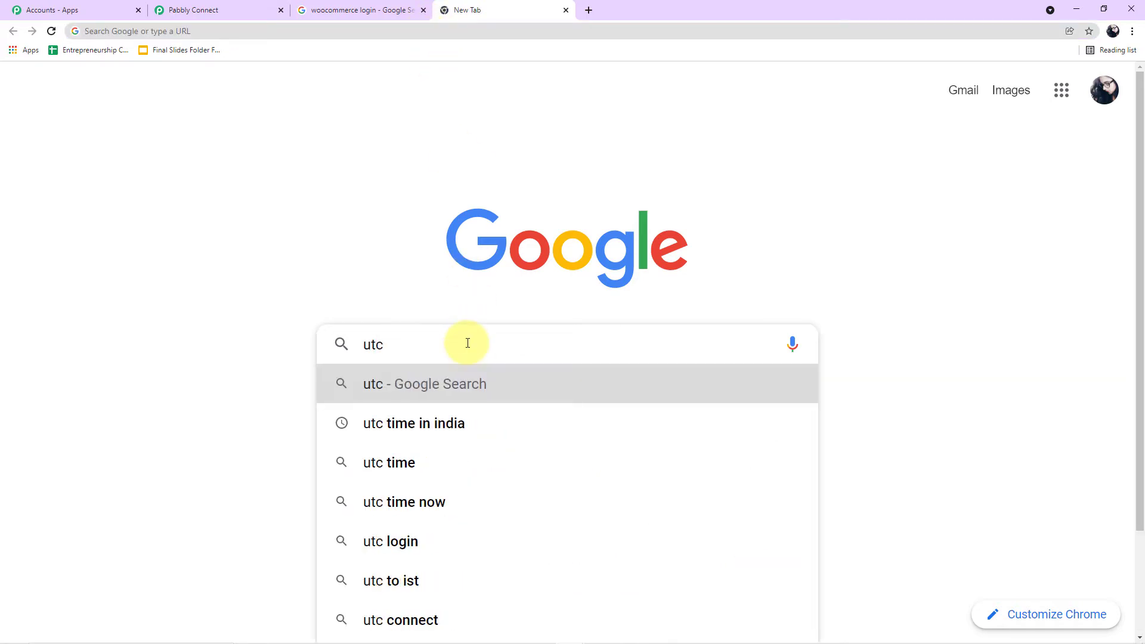
left_click(489, 421)
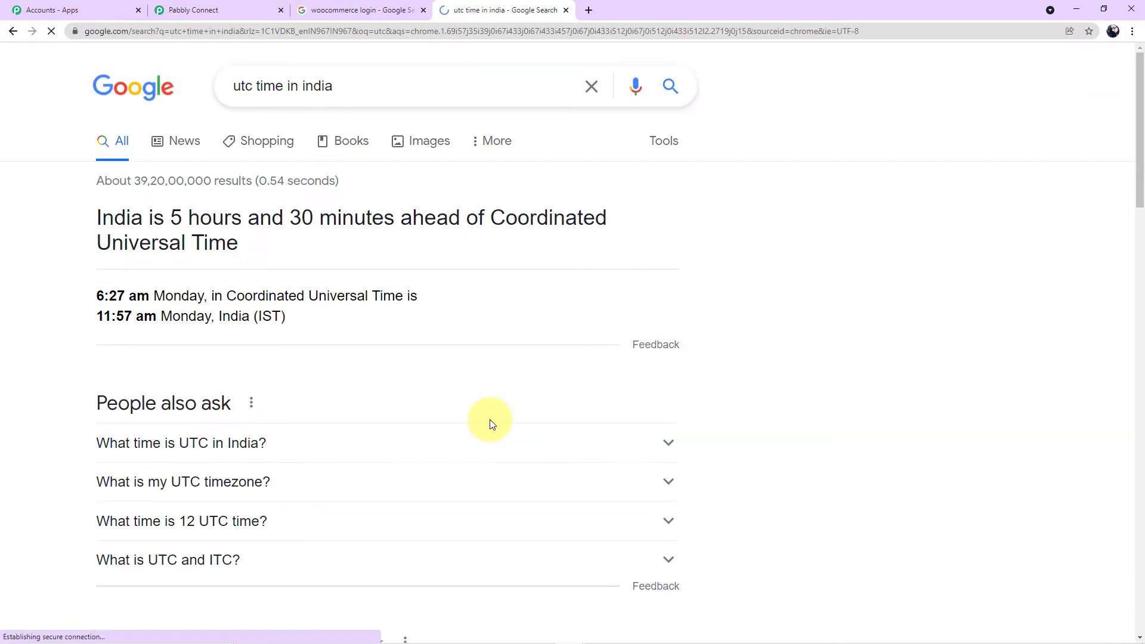
scroll(286, 383, "down", 2)
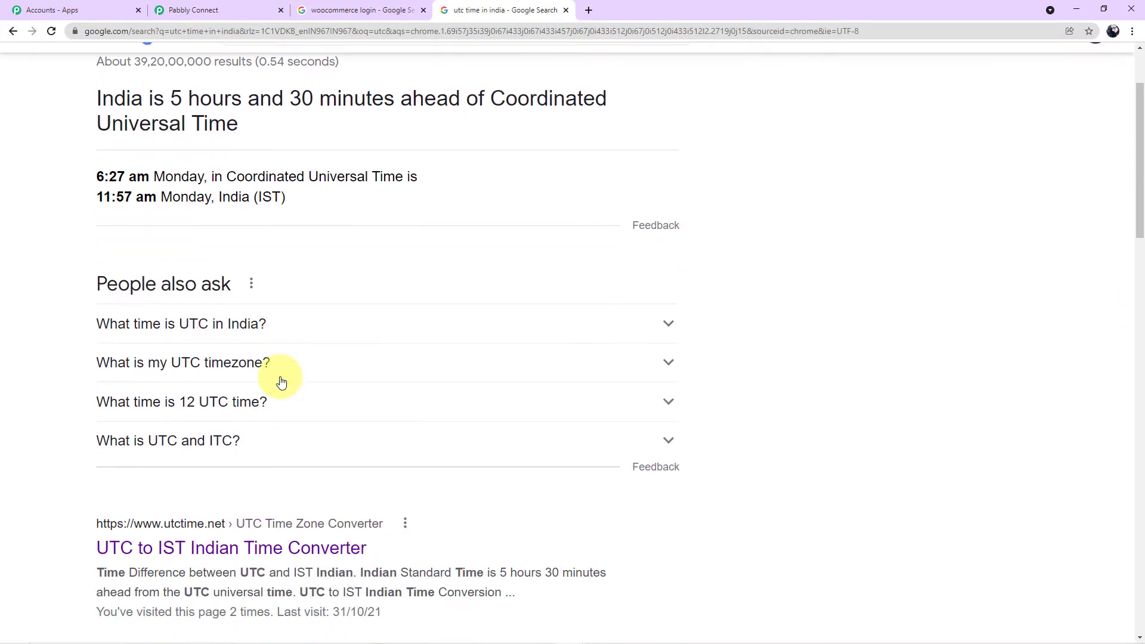
scroll(281, 381, "up", 2)
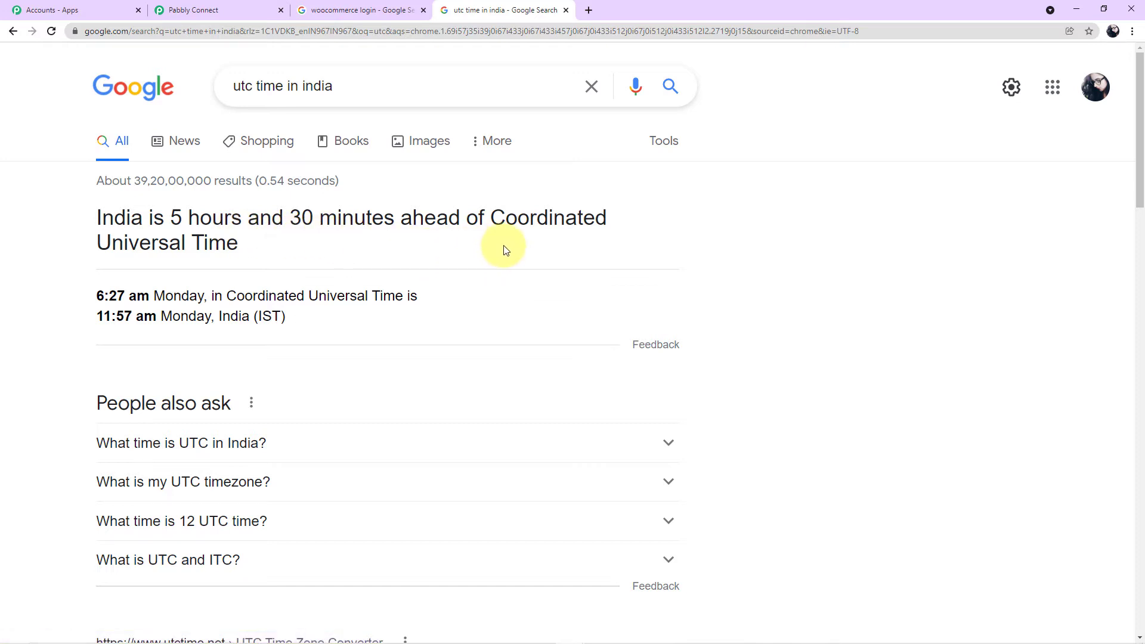
Step: Open the UTC to IST Indian Time Converter result and examine its 12-hour and 24-hour conversion tables
scroll(396, 277, "down", 4)
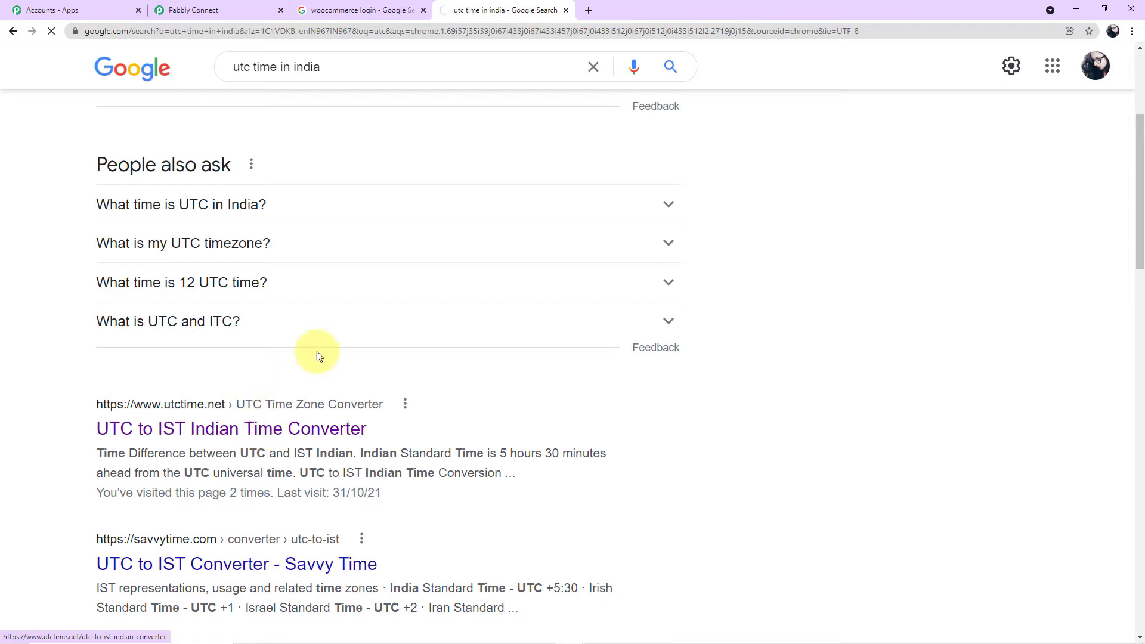
scroll(391, 331, "down", 12)
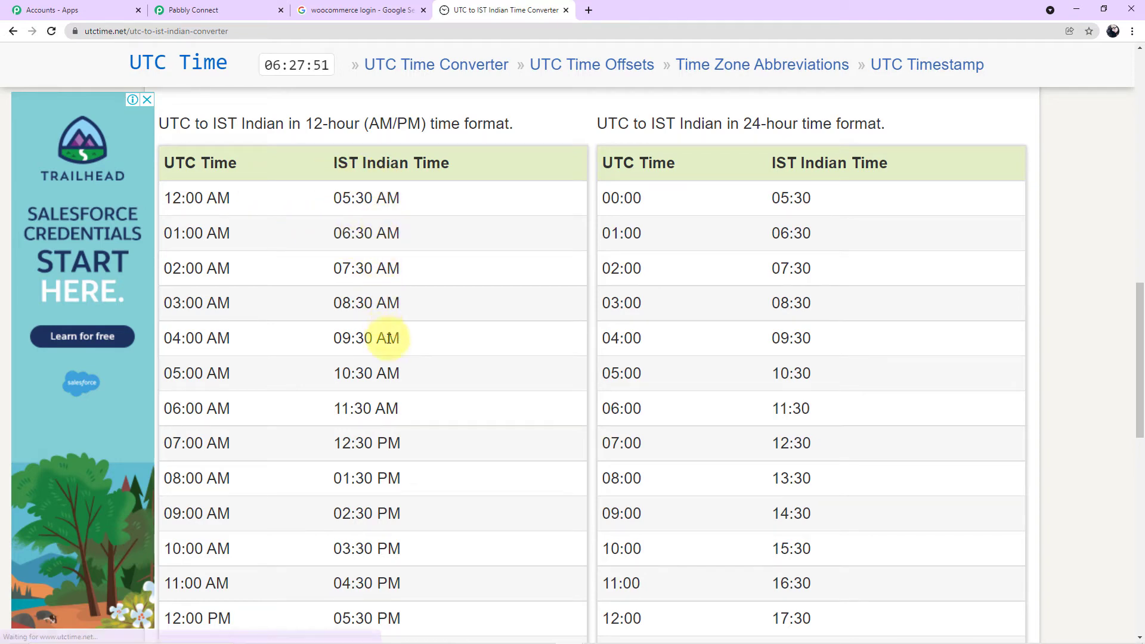
scroll(416, 381, "down", 2)
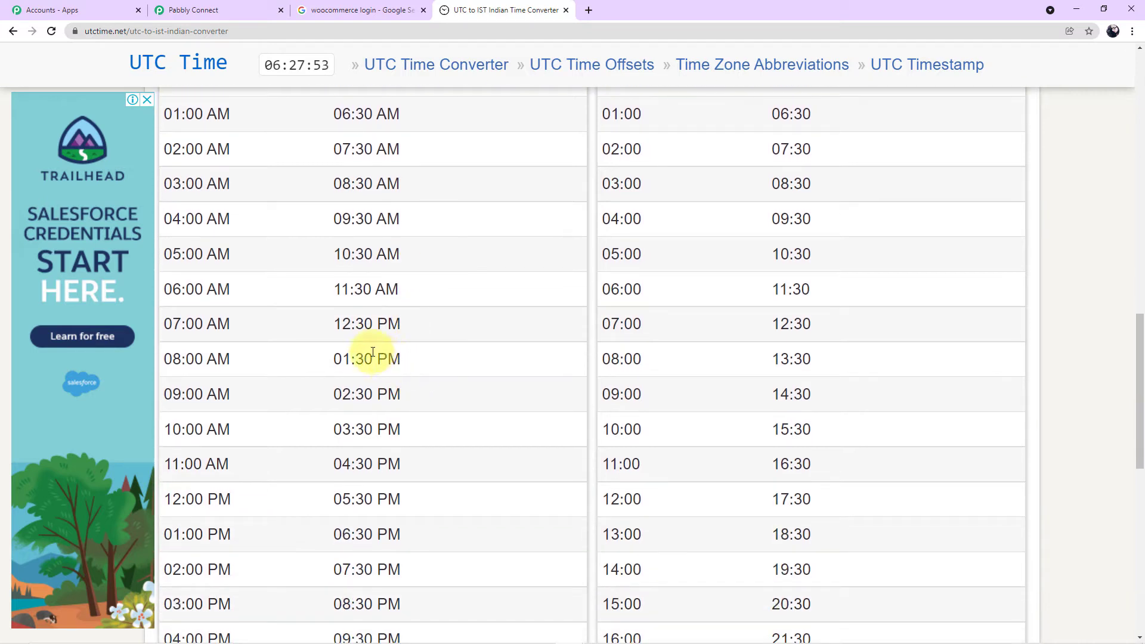
scroll(366, 344, "up", 1)
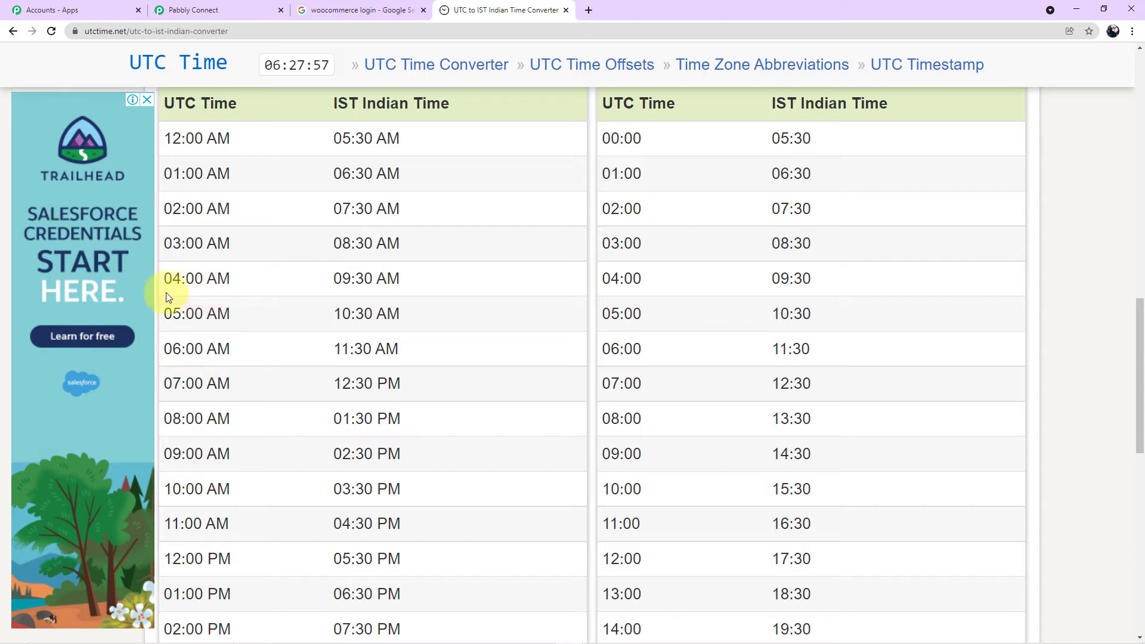
Step: Set the Schedule trigger's time to 04:00 UTC, check it against the UTC to IST table, and save the trigger
left_click(218, 10)
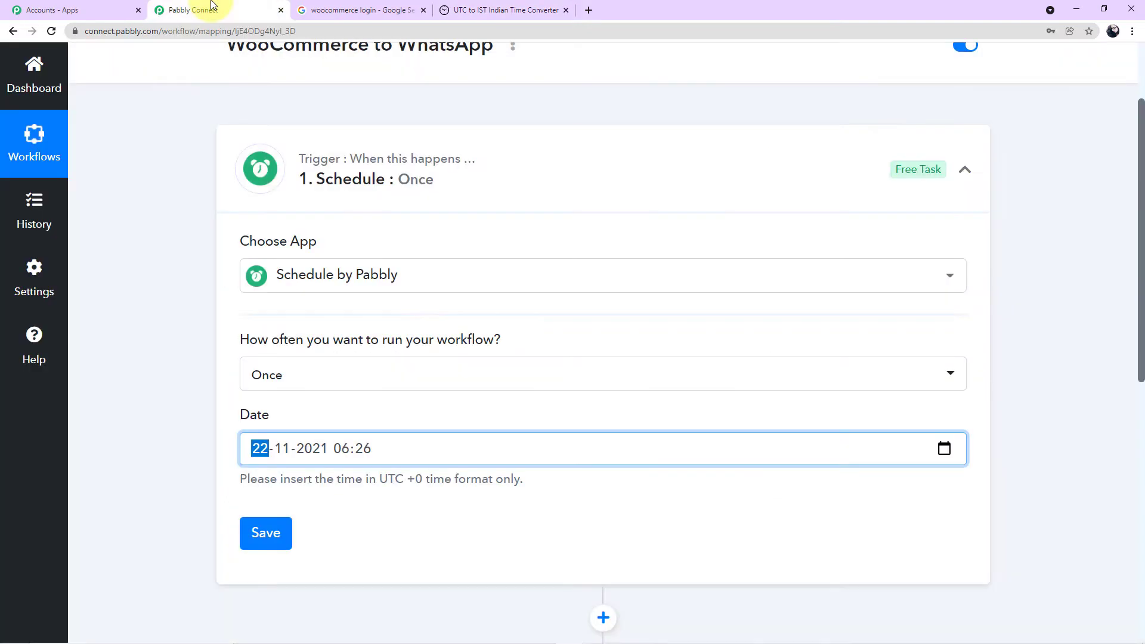
scroll(460, 358, "down", 1)
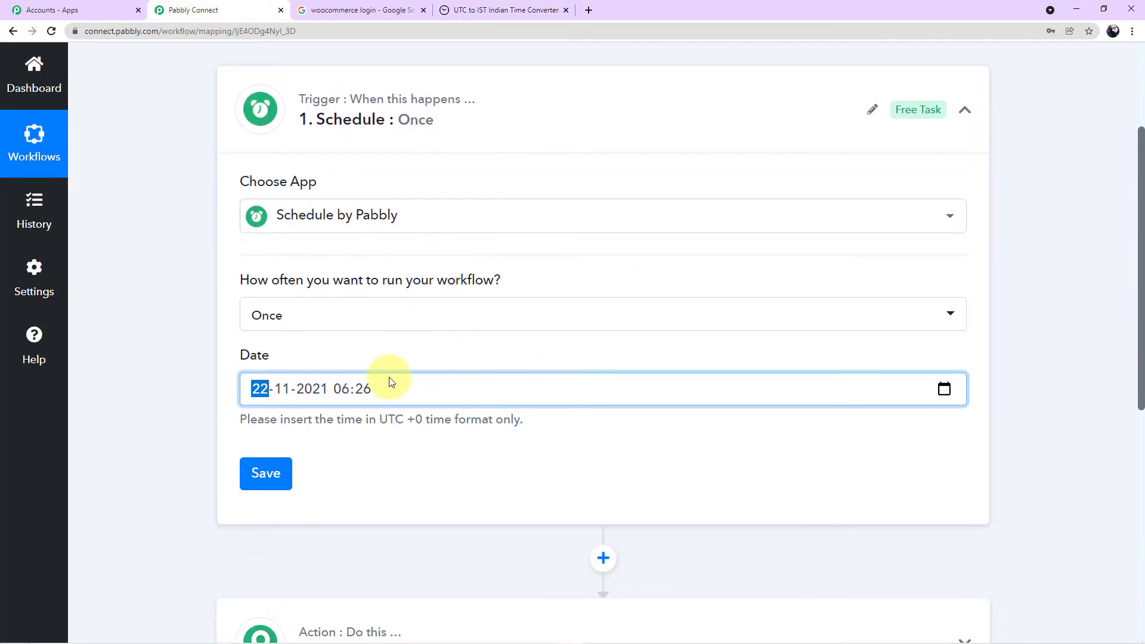
left_click(366, 388)
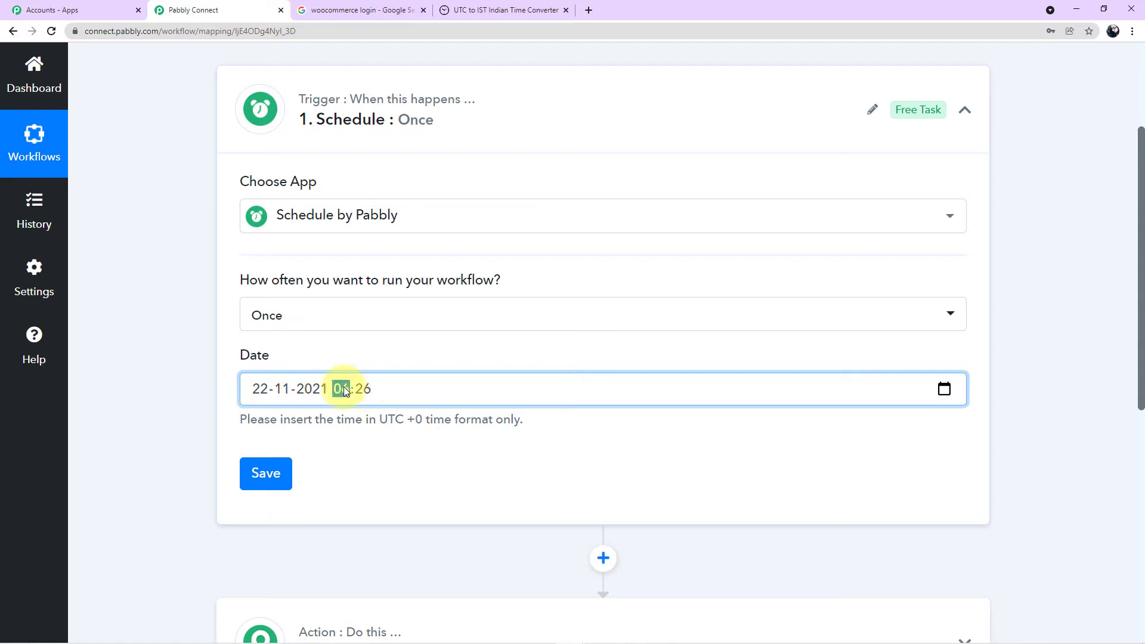
type("0400")
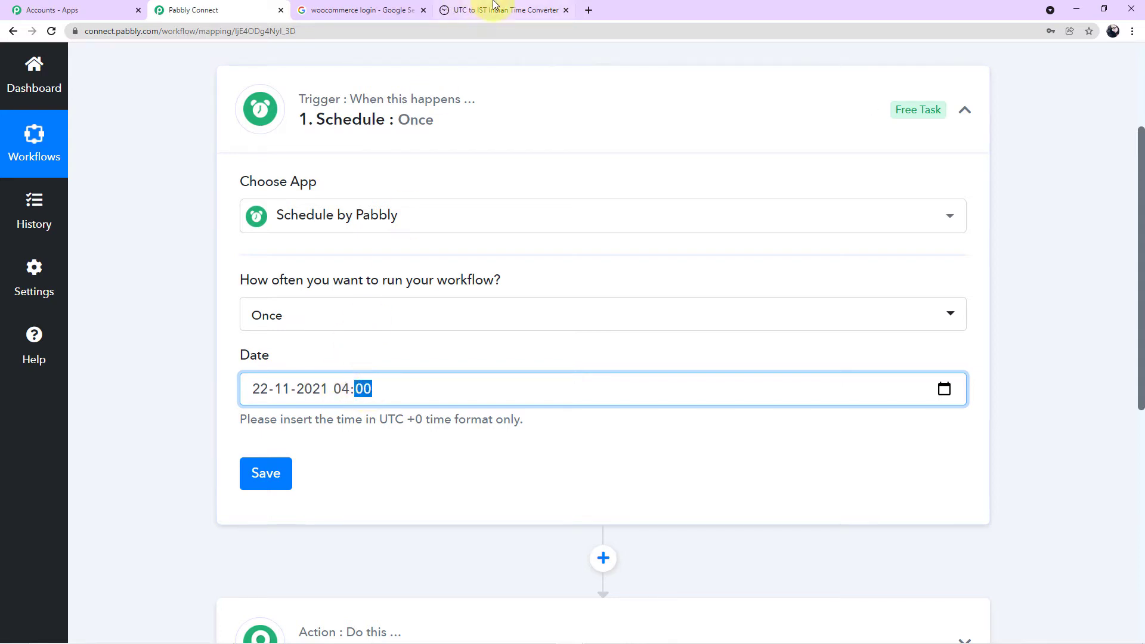
left_click(472, 10)
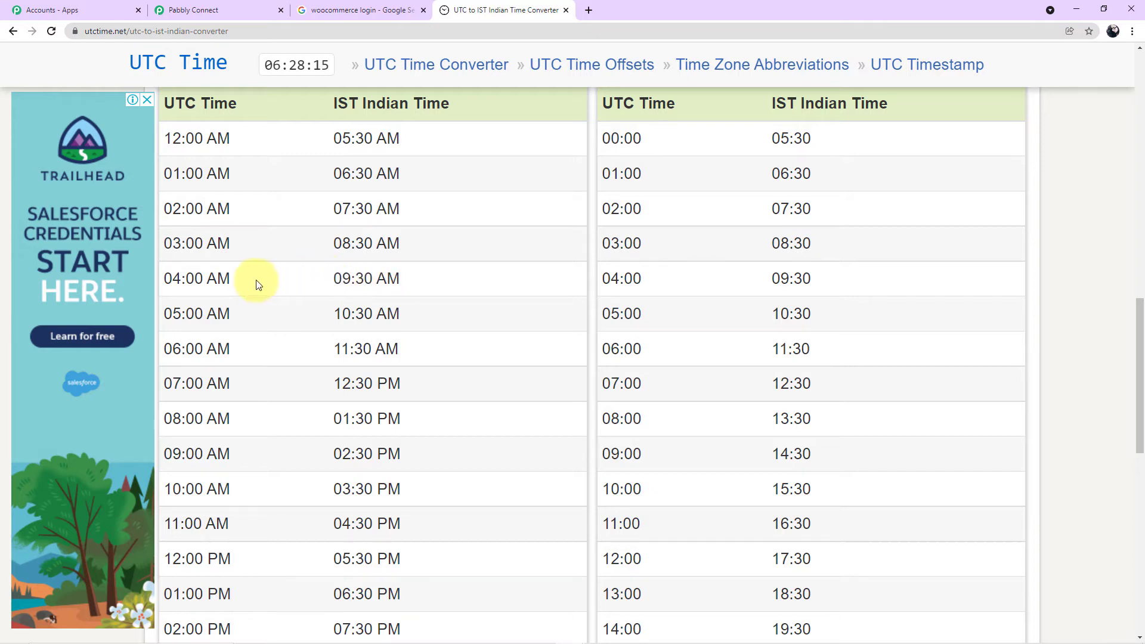
left_click(216, 5)
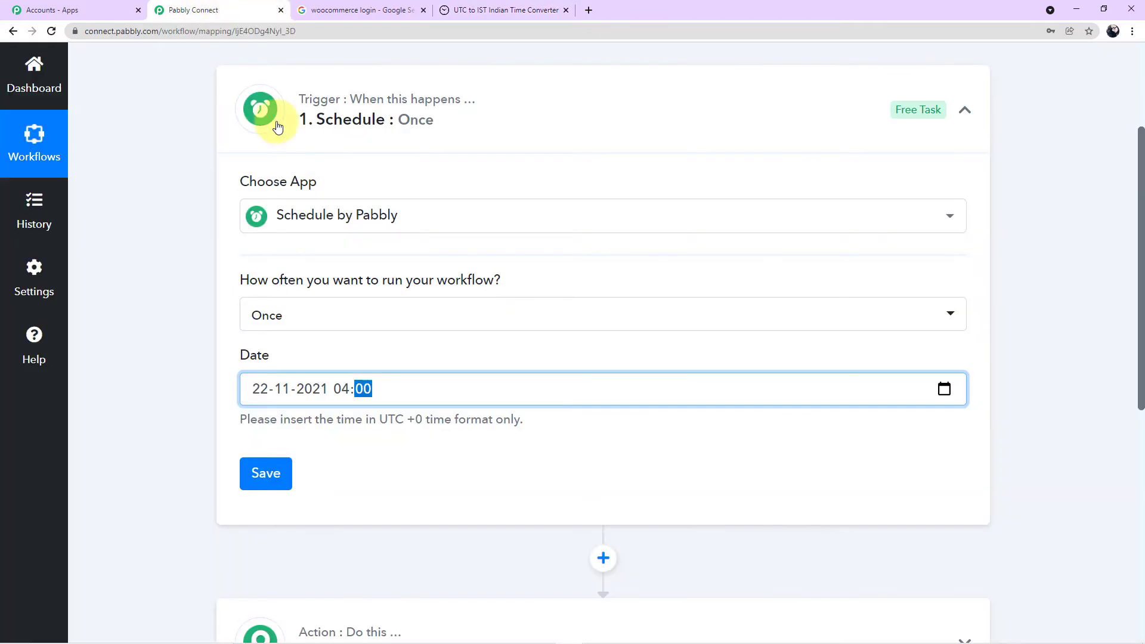
scroll(476, 401, "down", 2)
scroll(358, 400, "up", 1)
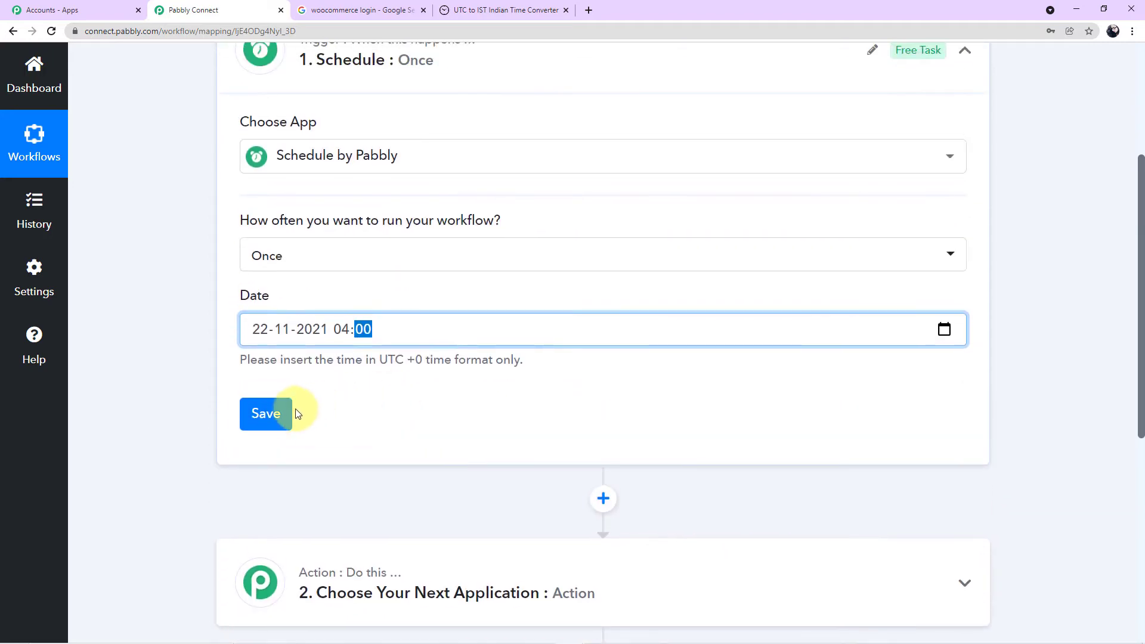
left_click(284, 411)
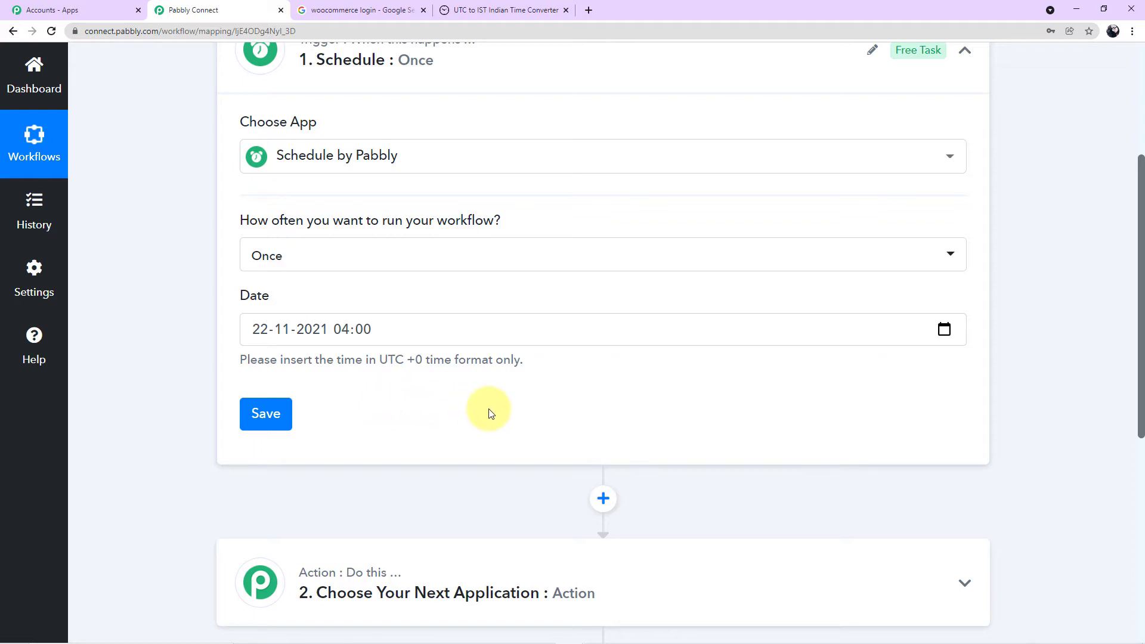
Step: Find WooCommerce with the search "woo" and choose it as the app for the workflow's action step
scroll(488, 411, "down", 3)
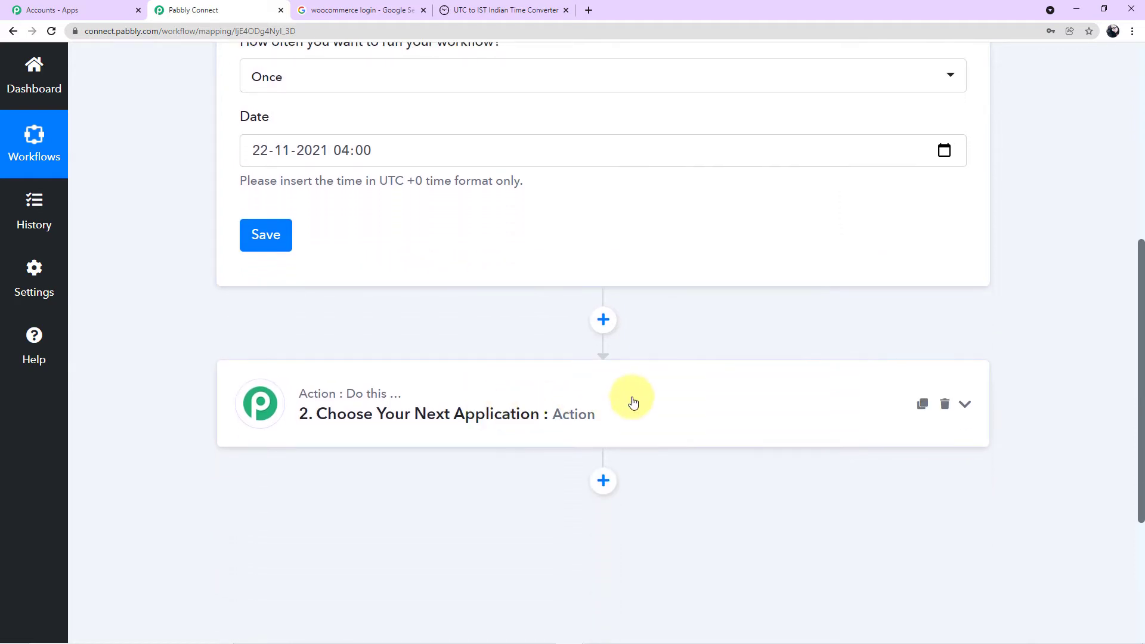
left_click(633, 403)
scroll(626, 400, "down", 3)
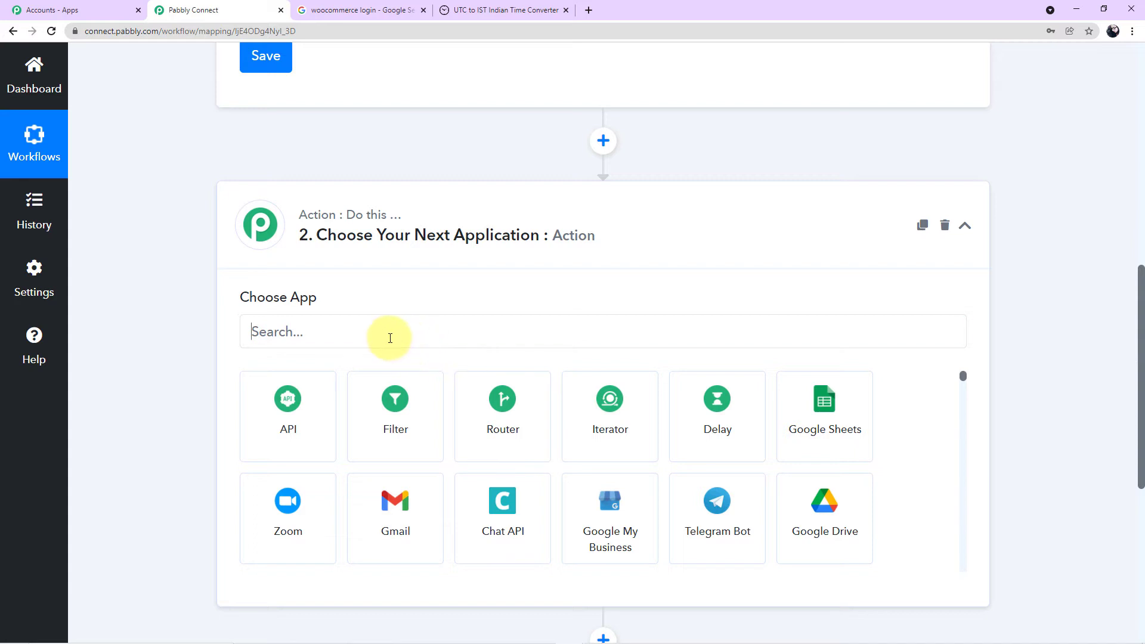
left_click(390, 338)
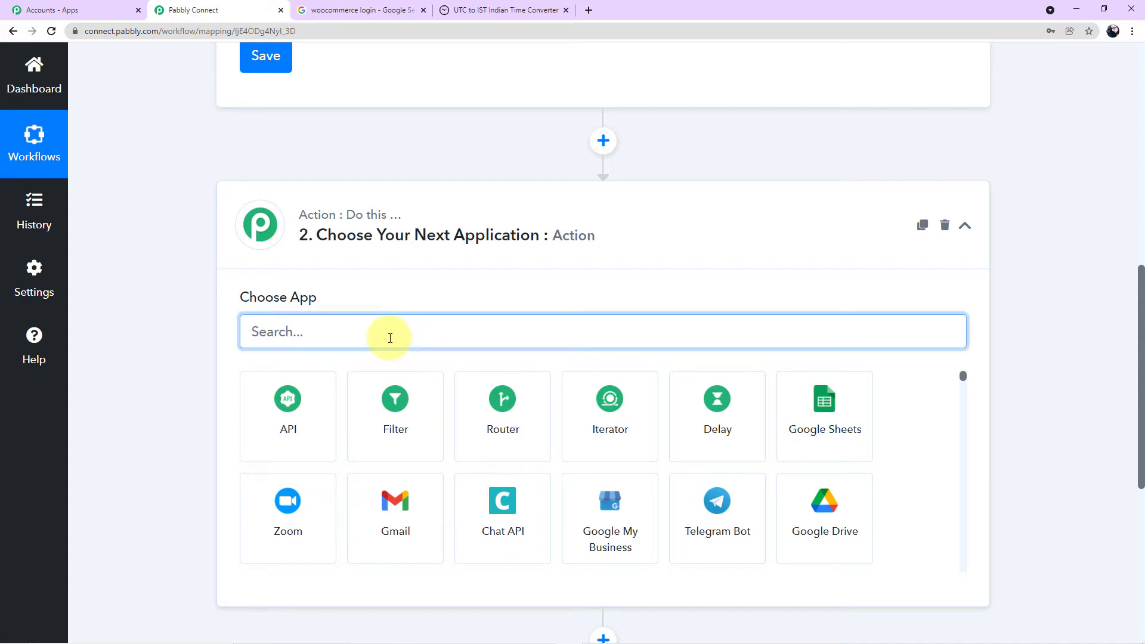
type("woo")
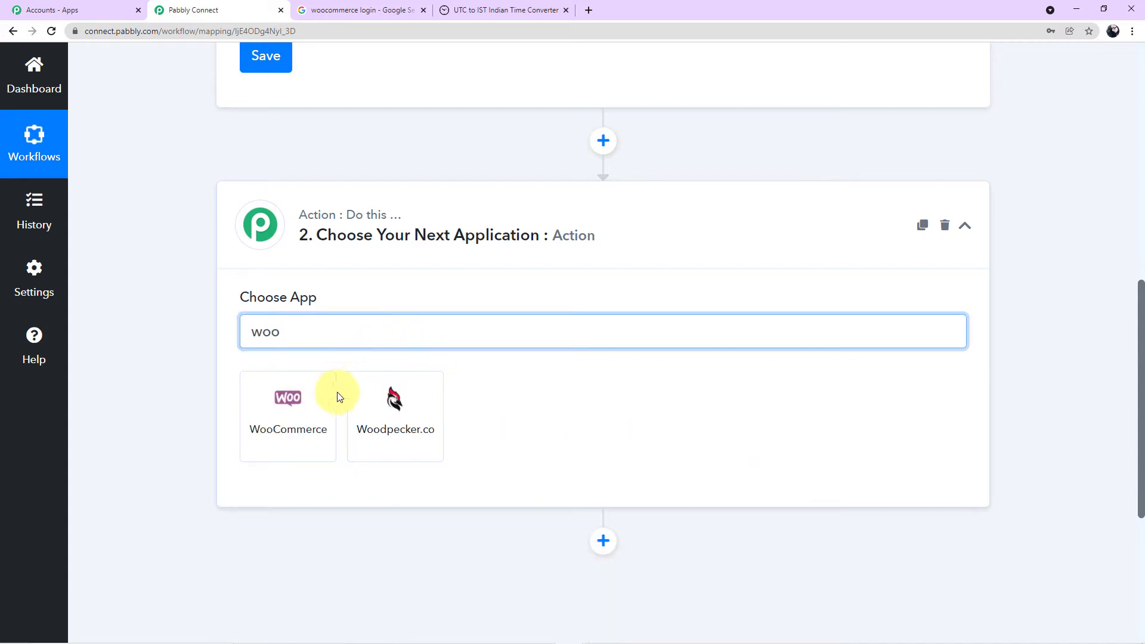
left_click(312, 424)
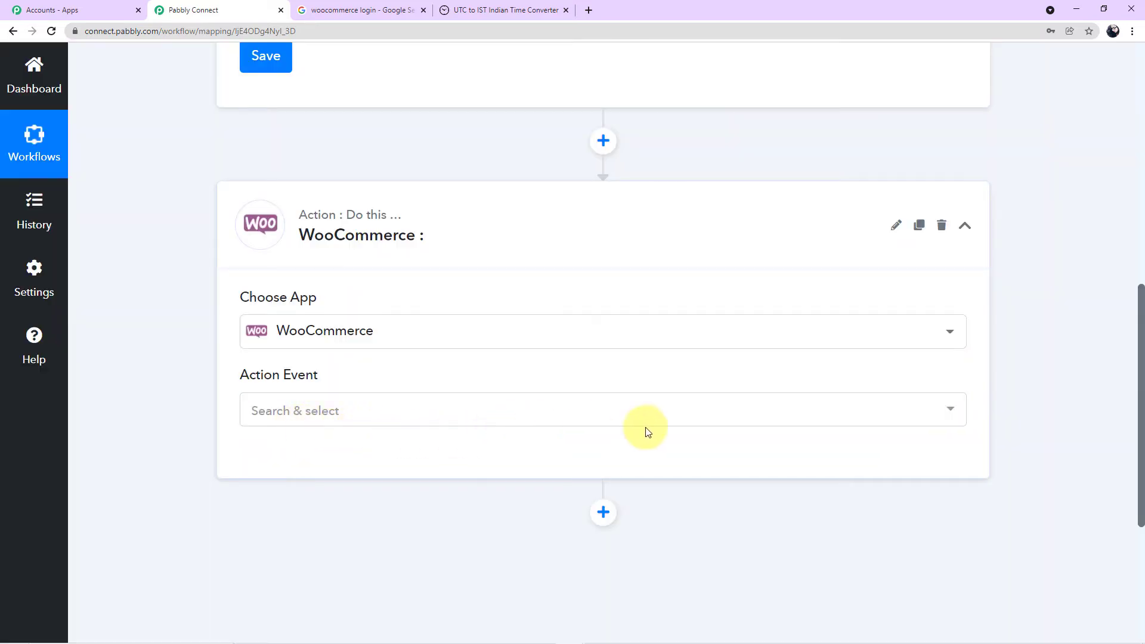
Step: Set the WooCommerce action event to Get All Customer
left_click(950, 411)
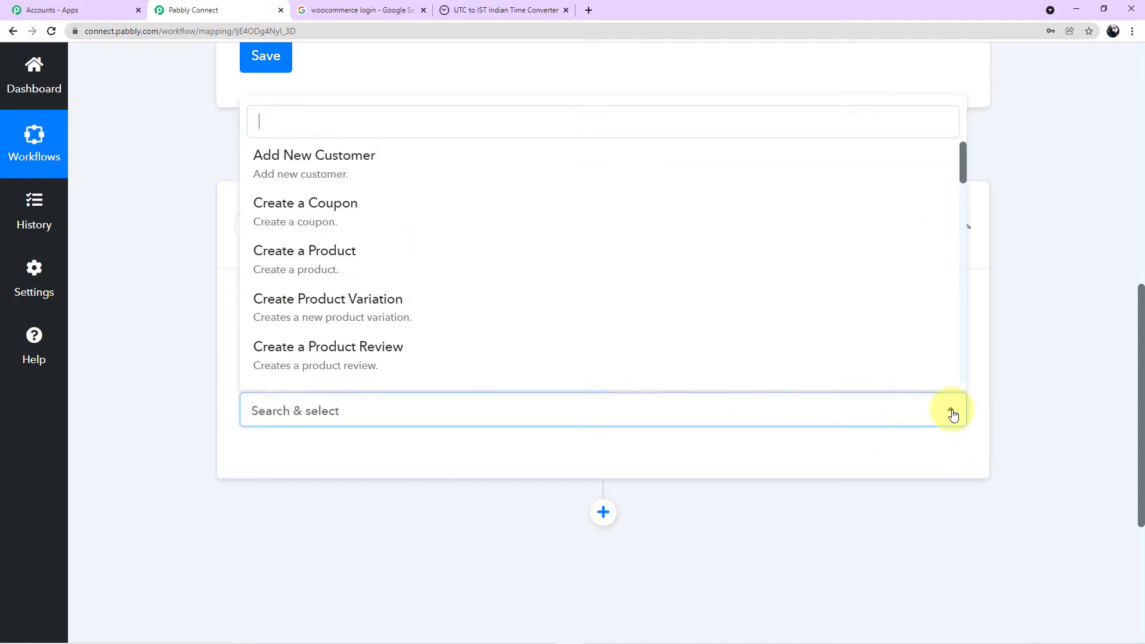
scroll(721, 230, "down", 7)
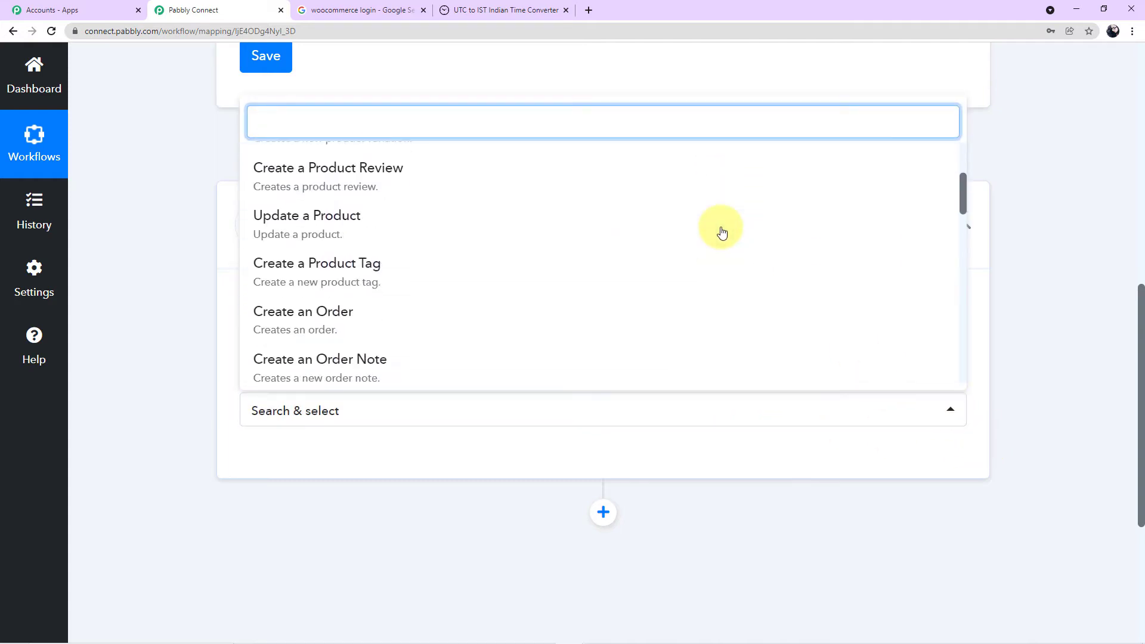
scroll(721, 236, "down", 8)
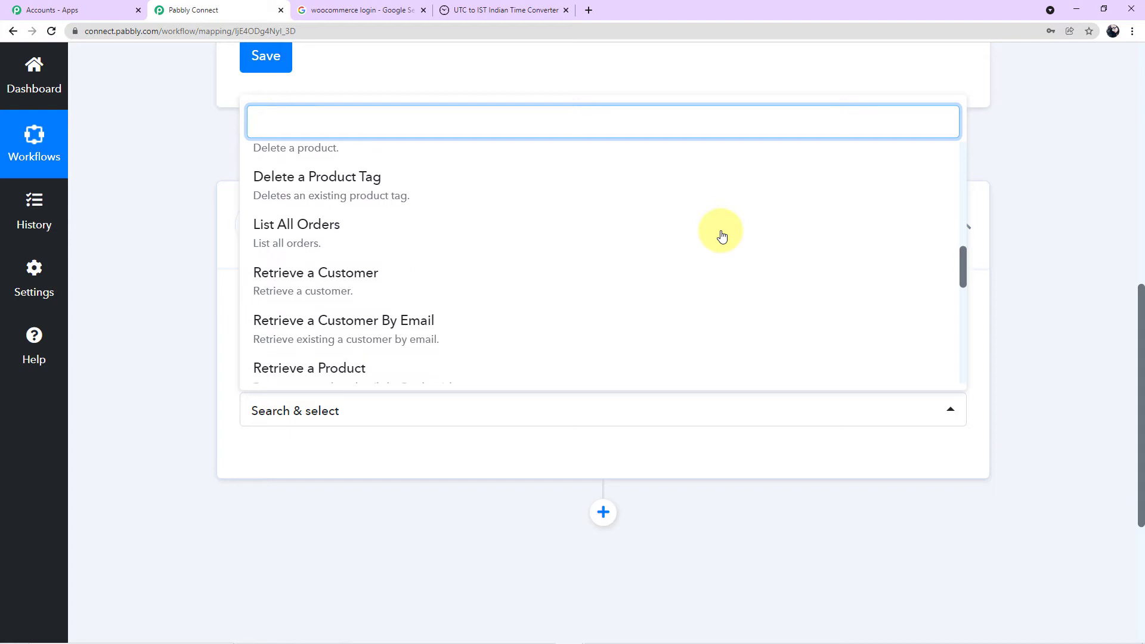
scroll(722, 236, "down", 5)
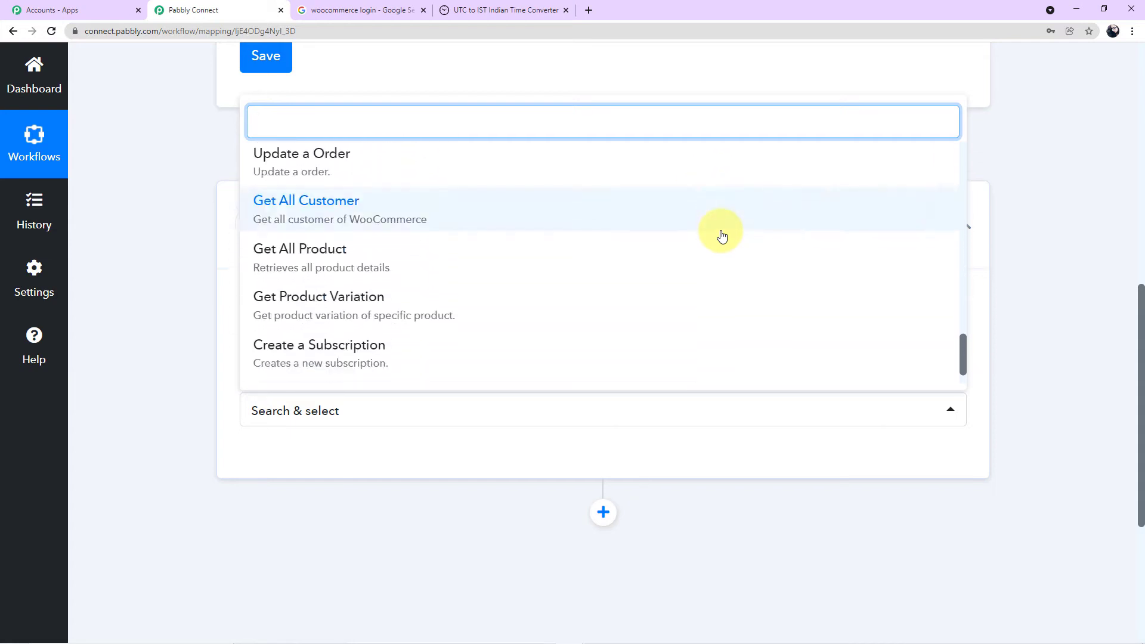
scroll(722, 236, "up", 1)
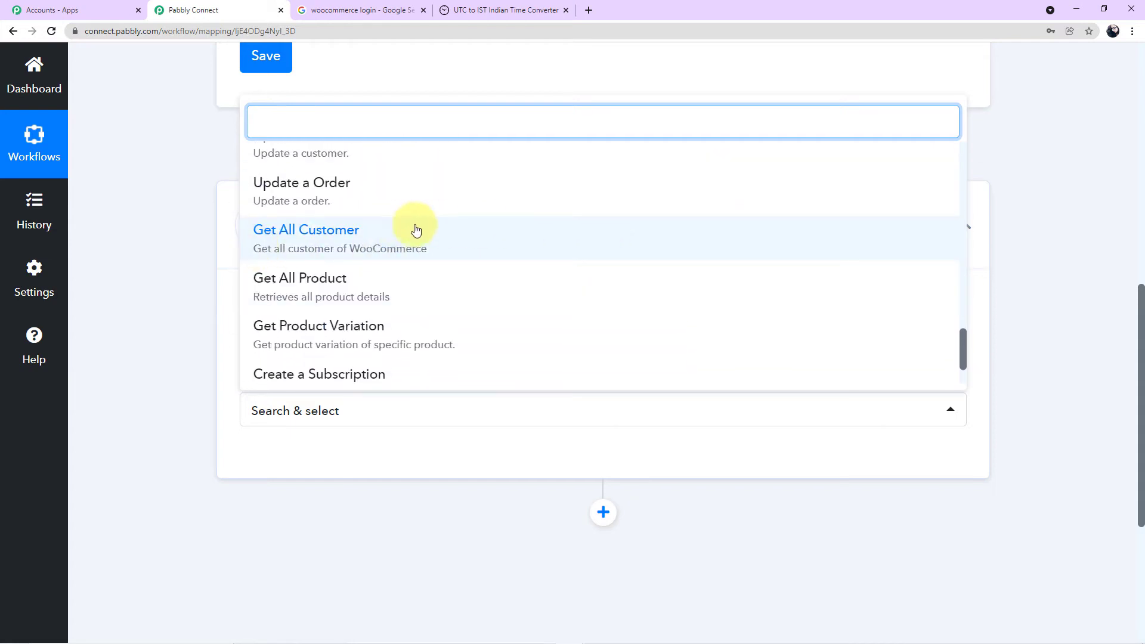
left_click(494, 250)
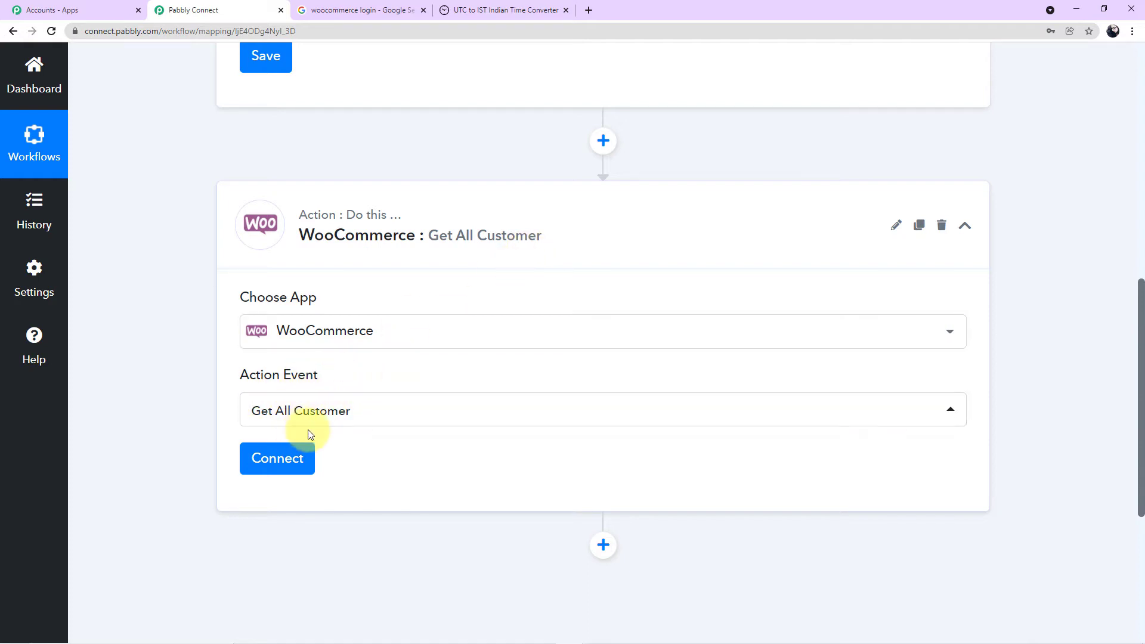
Step: Start a new connection for the WooCommerce action and review the credentials and website URL it requires
left_click(287, 475)
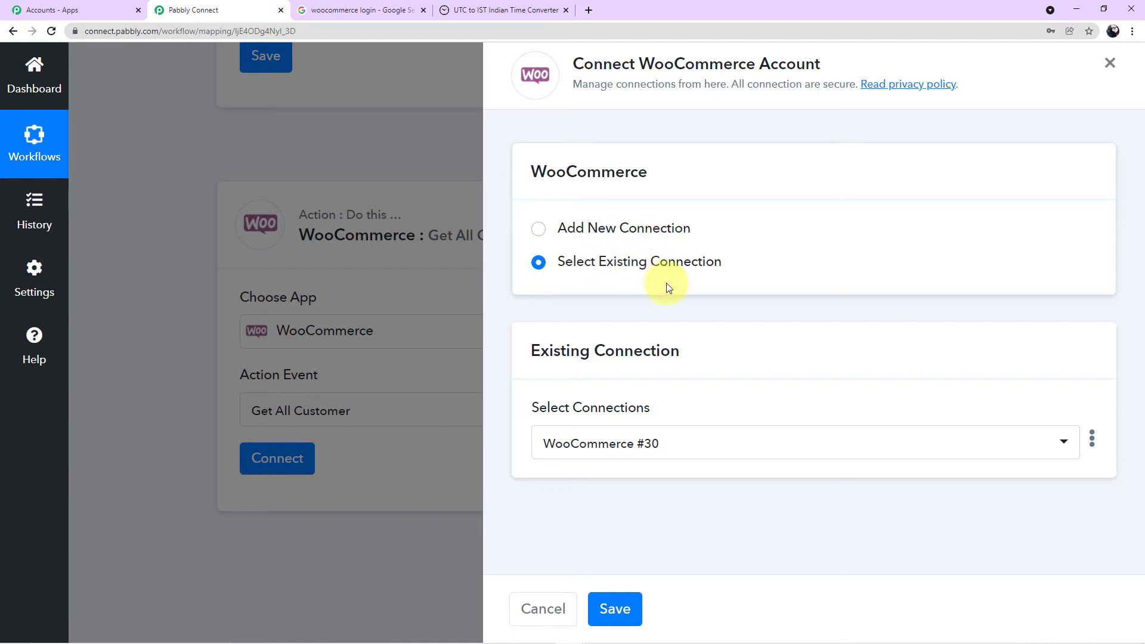
left_click(540, 229)
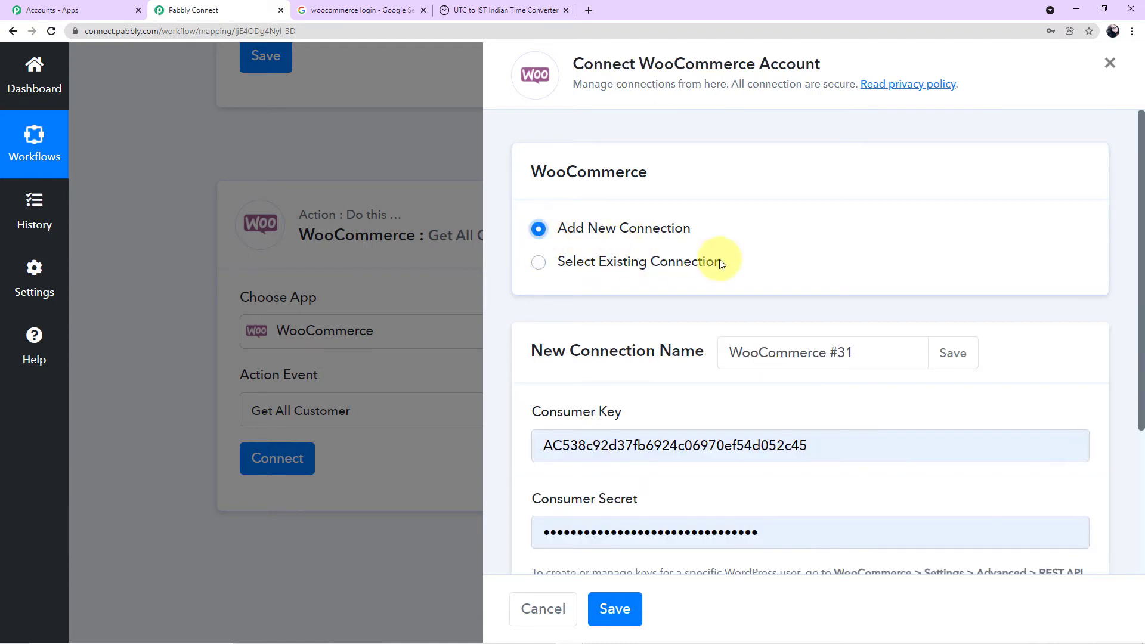
scroll(822, 285, "down", 3)
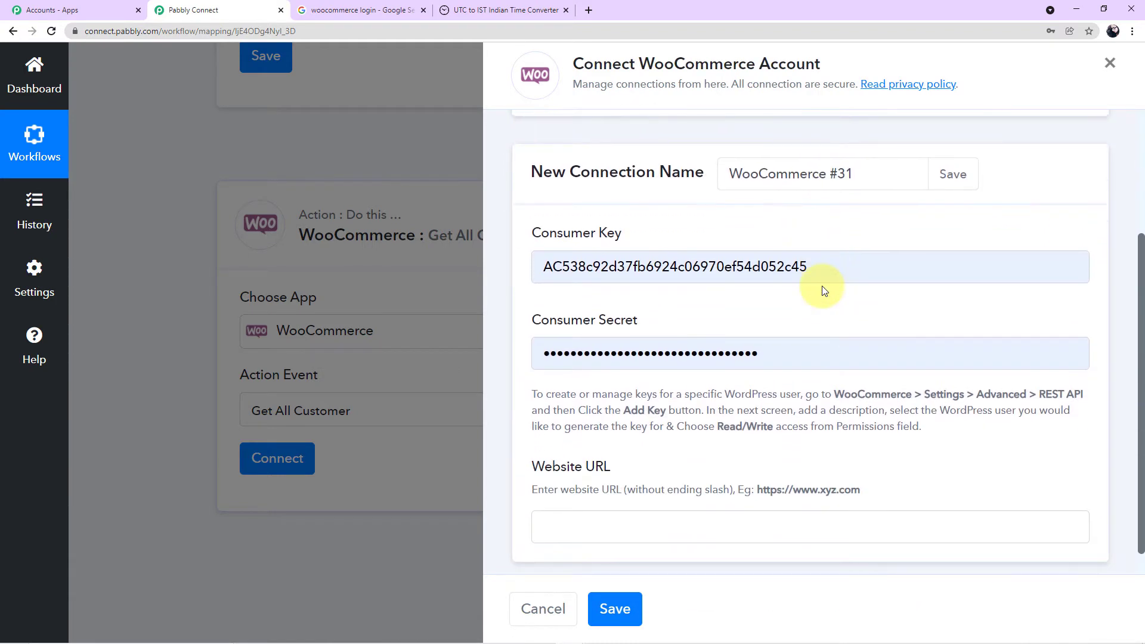
scroll(813, 289, "up", 1)
scroll(817, 287, "down", 1)
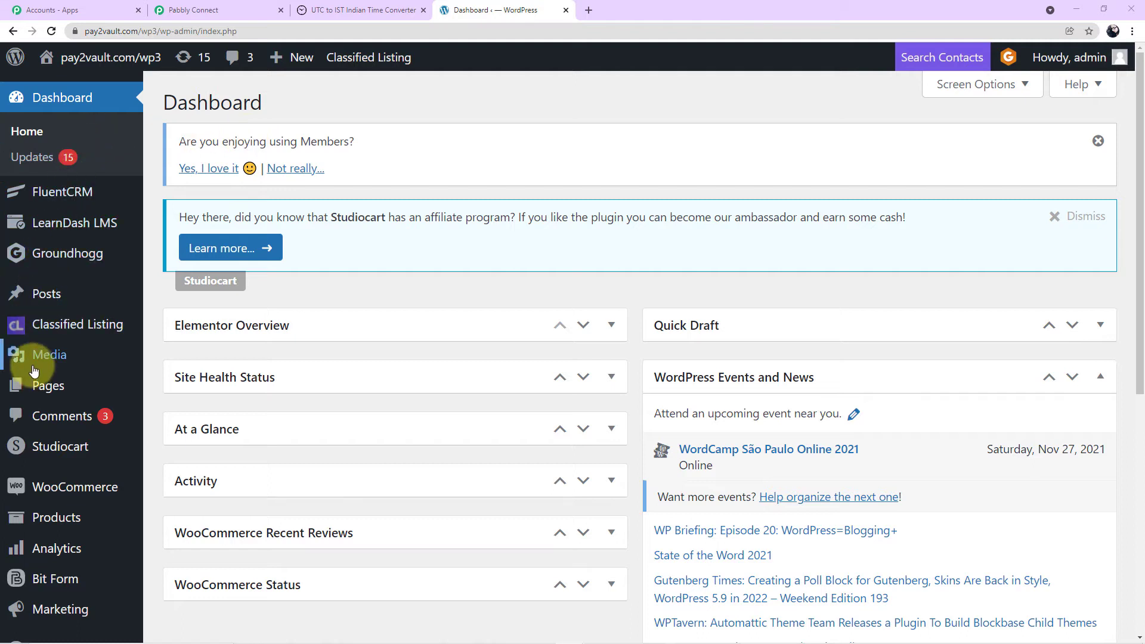
Step: Open the WooCommerce settings from the store's WordPress dashboard
scroll(92, 286, "down", 2)
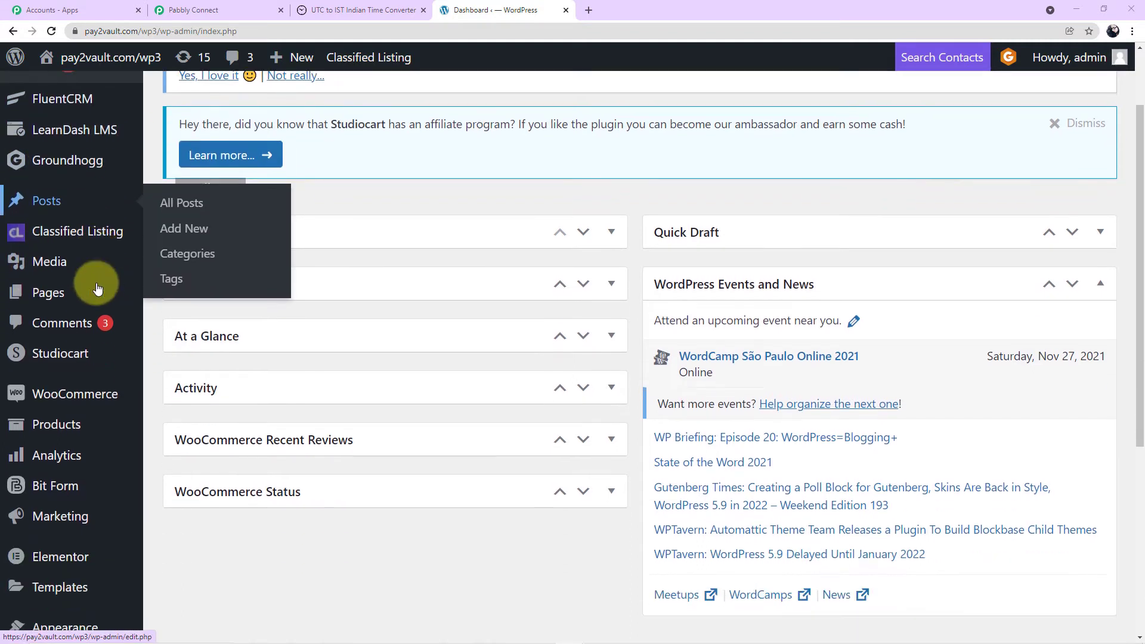
scroll(97, 287, "down", 1)
mouse_move(50, 317)
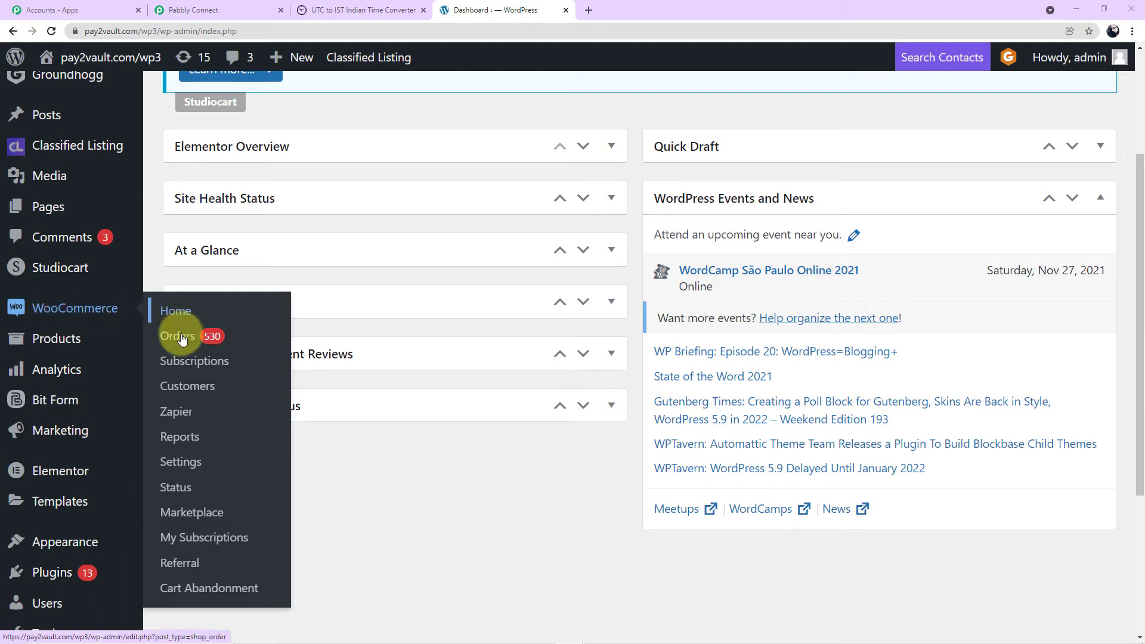
left_click(187, 464)
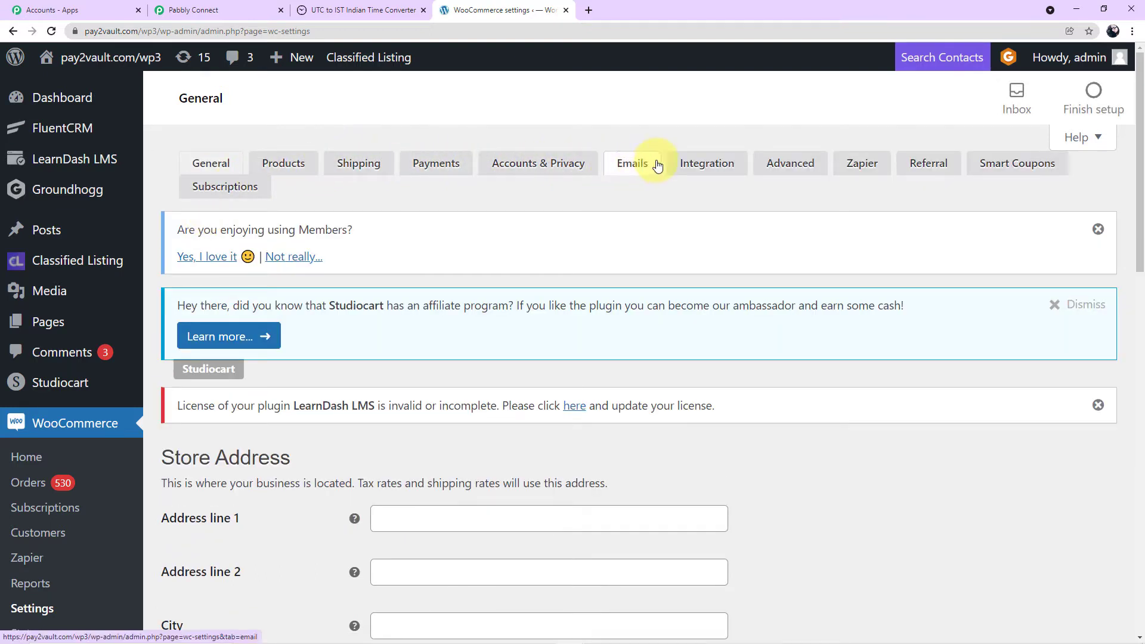
Step: Open the REST API section of WooCommerce's Advanced settings
left_click(780, 169)
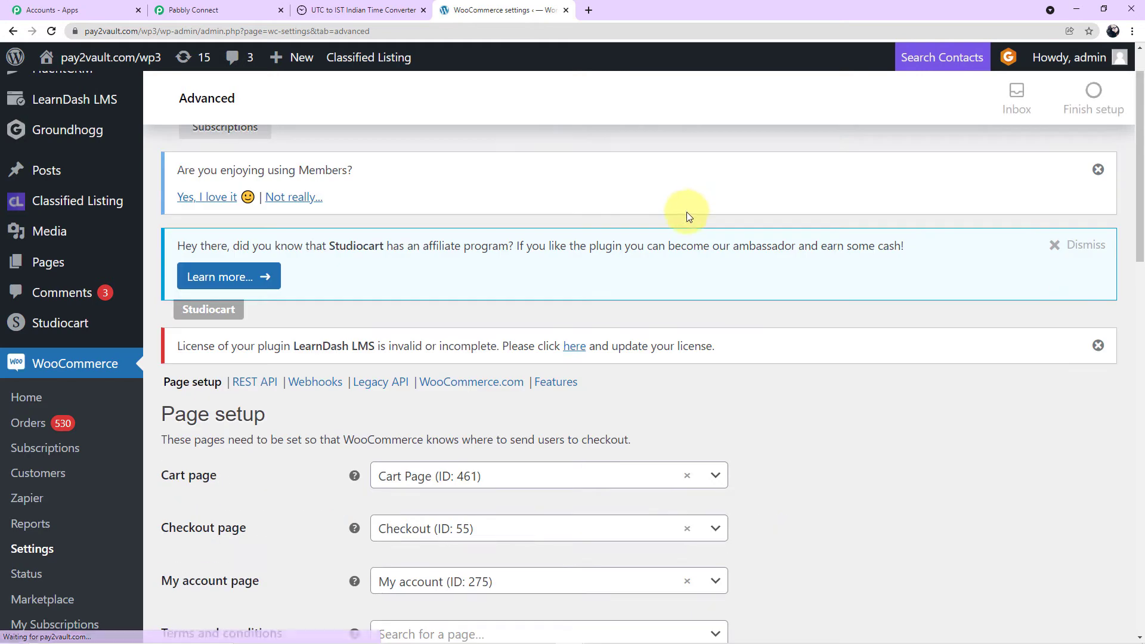
scroll(692, 226, "down", 3)
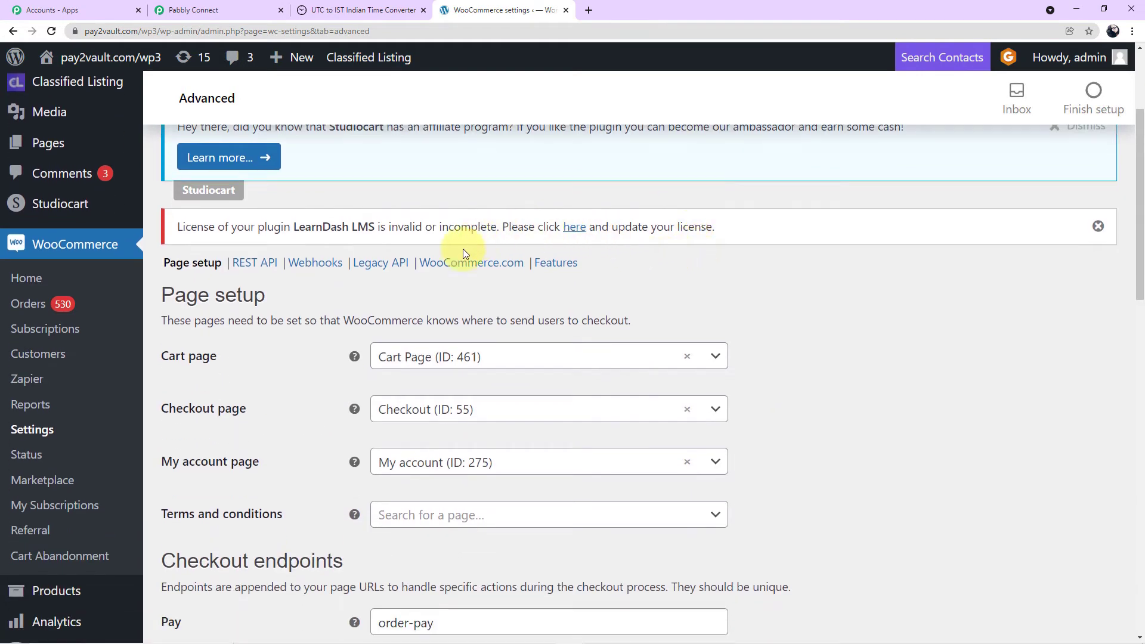
scroll(689, 305, "up", 1)
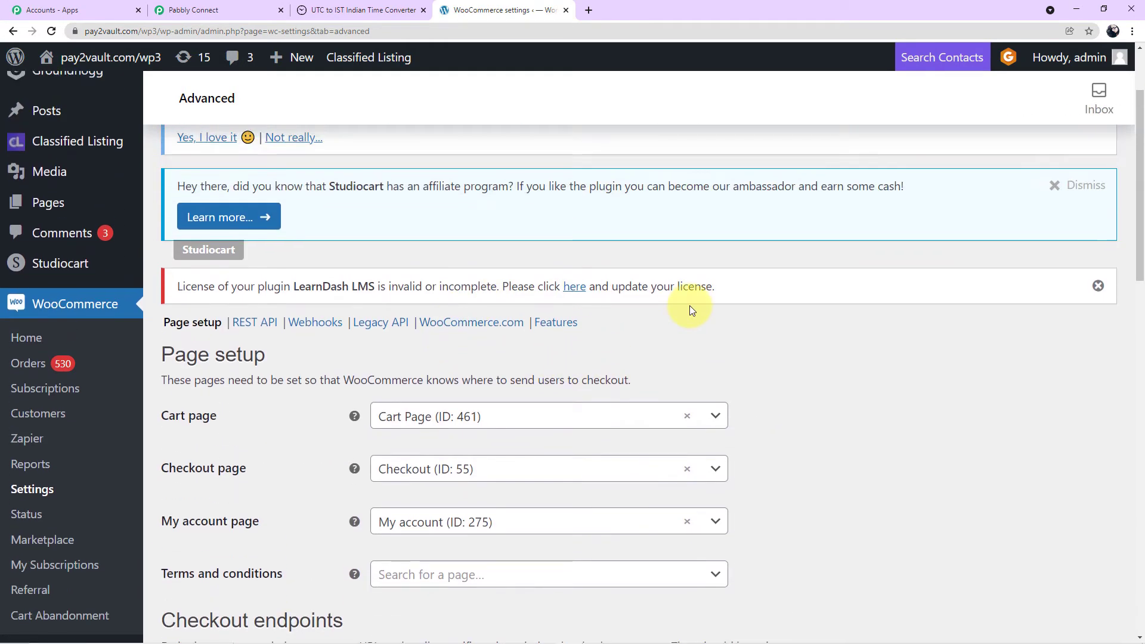
scroll(689, 306, "down", 1)
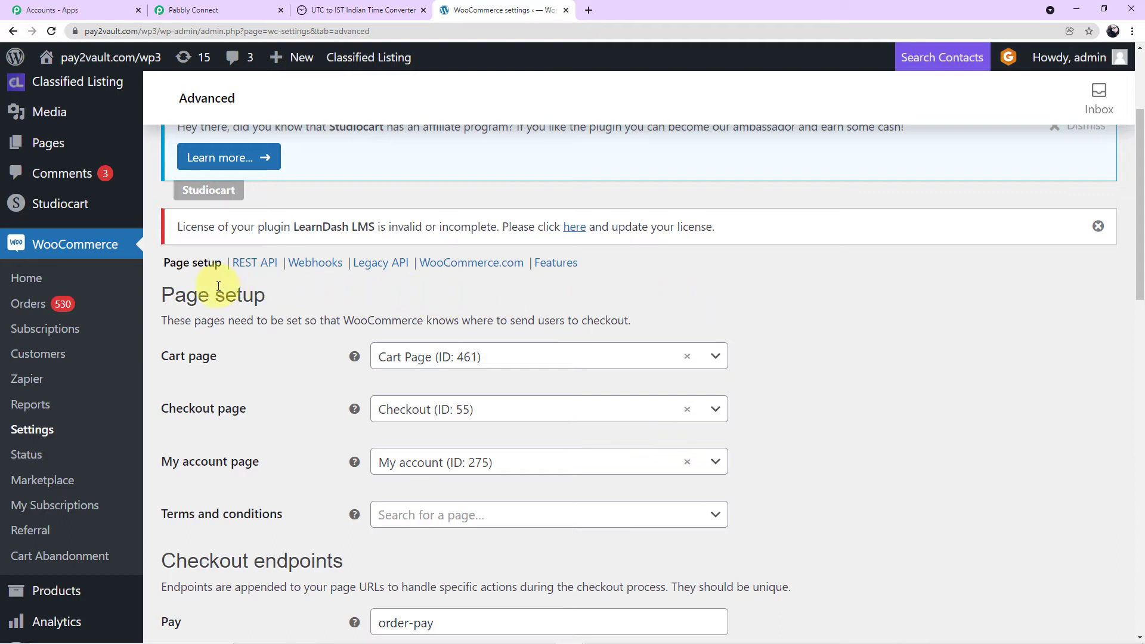
left_click(252, 266)
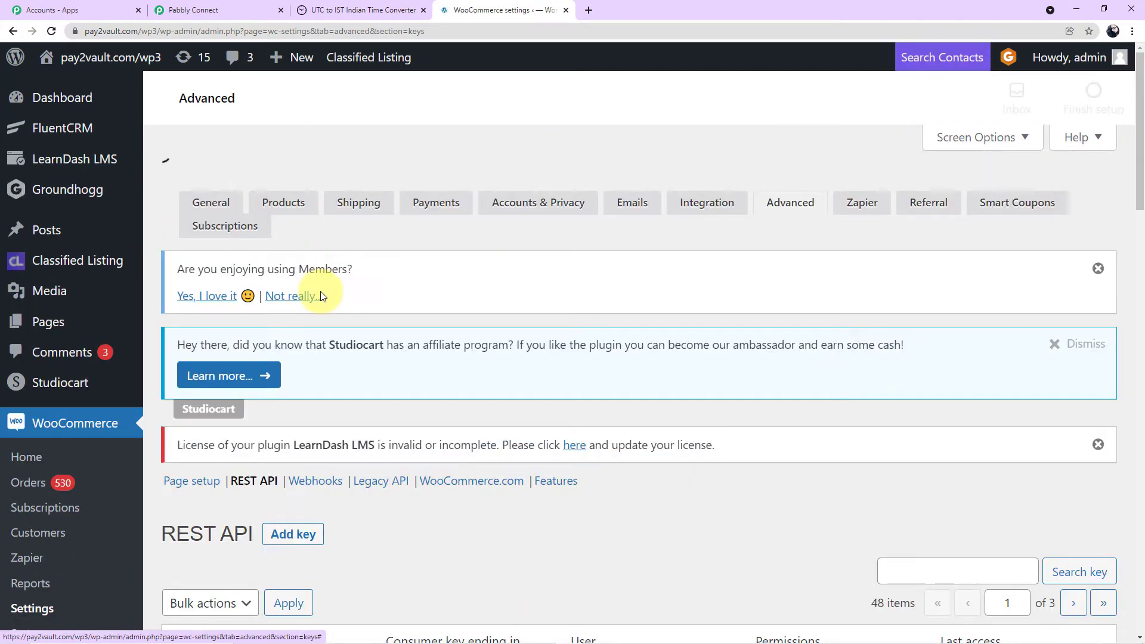
Step: Start adding a new REST API key and enter "Black Friday" as its description
scroll(325, 295, "down", 4)
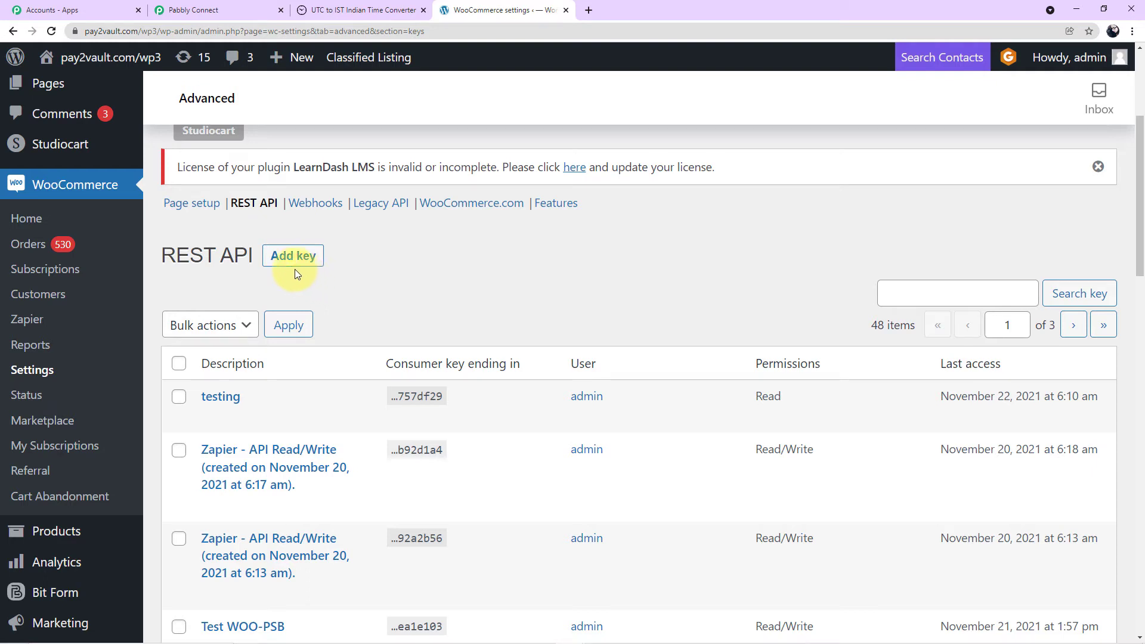
left_click(289, 260)
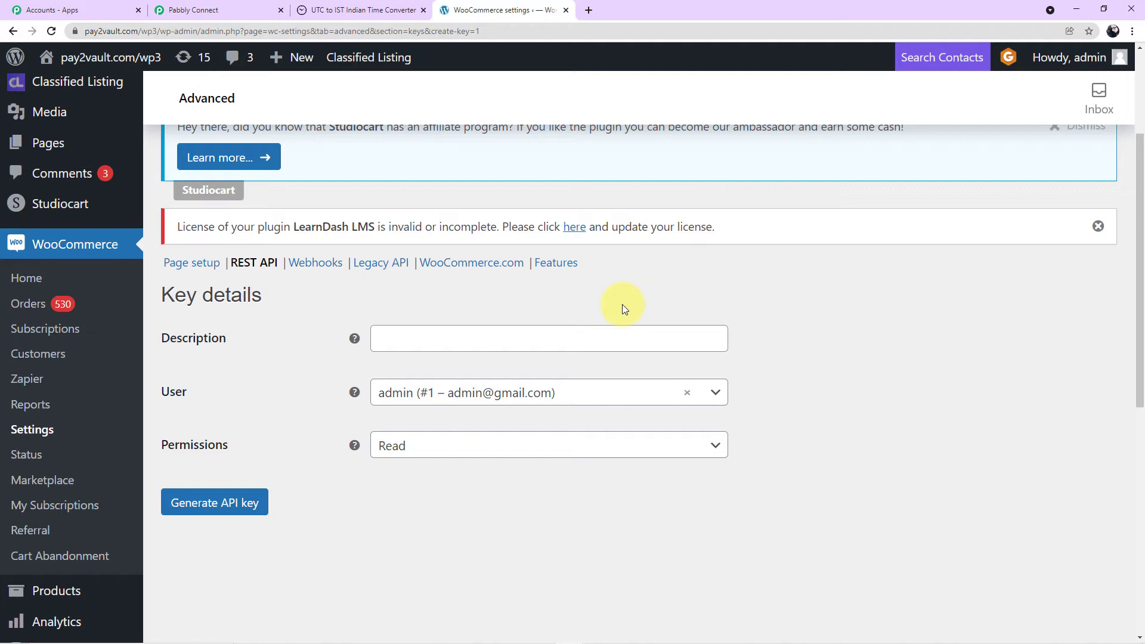
left_click(437, 341)
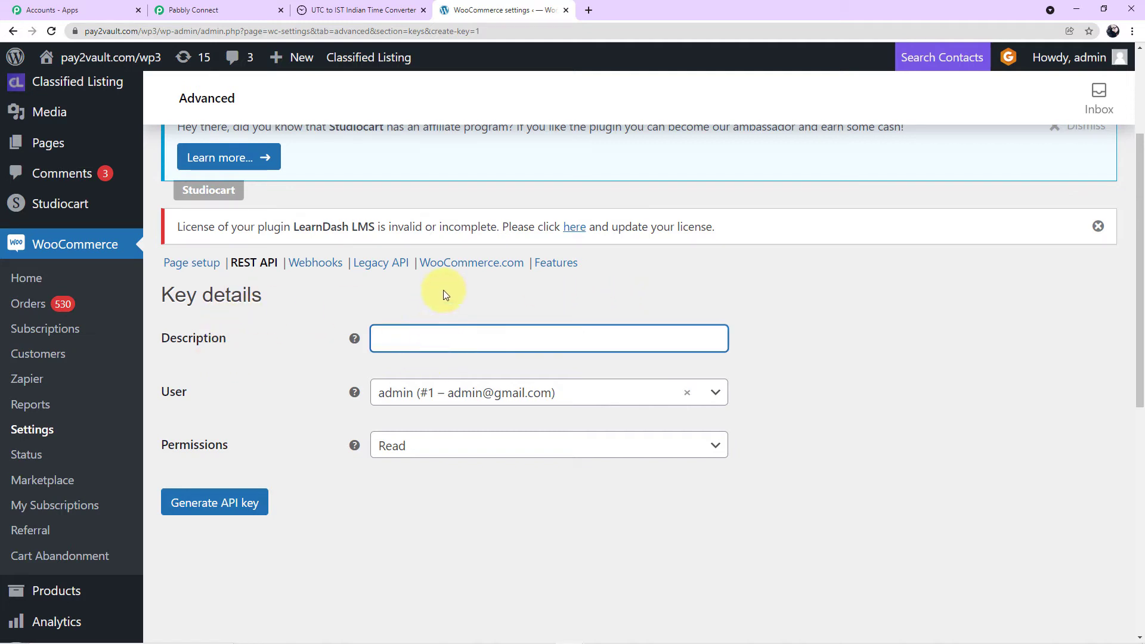
type("Black Friday")
left_click(889, 318)
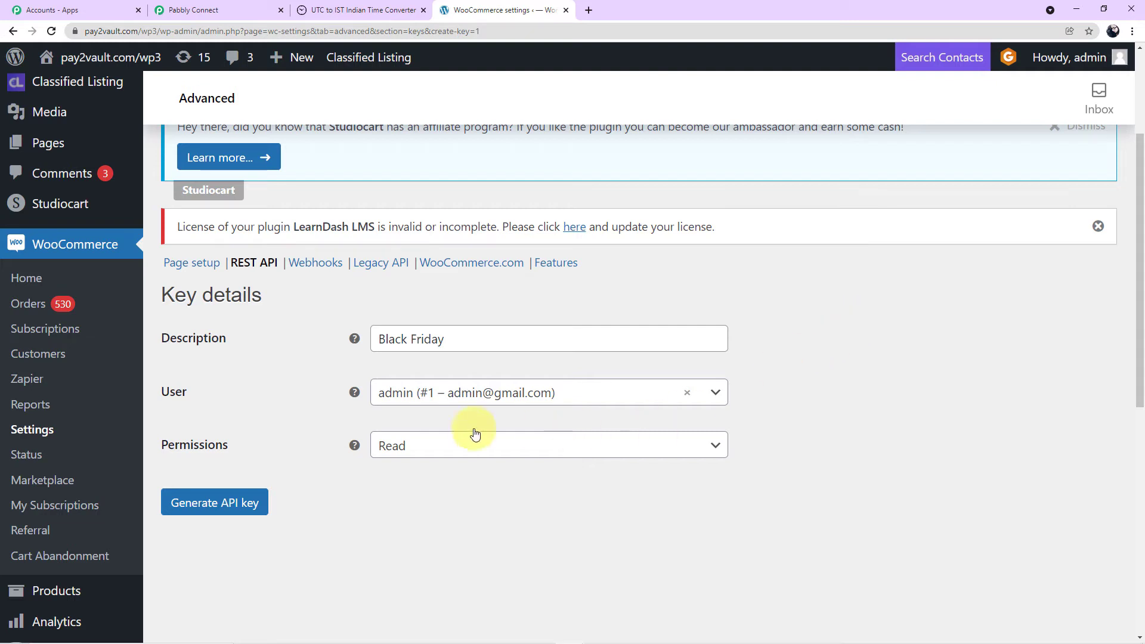
Step: Generate the REST API key and replace the Consumer Key in Pabbly Connect's new WooCommerce connection with the generated consumer key
left_click(249, 510)
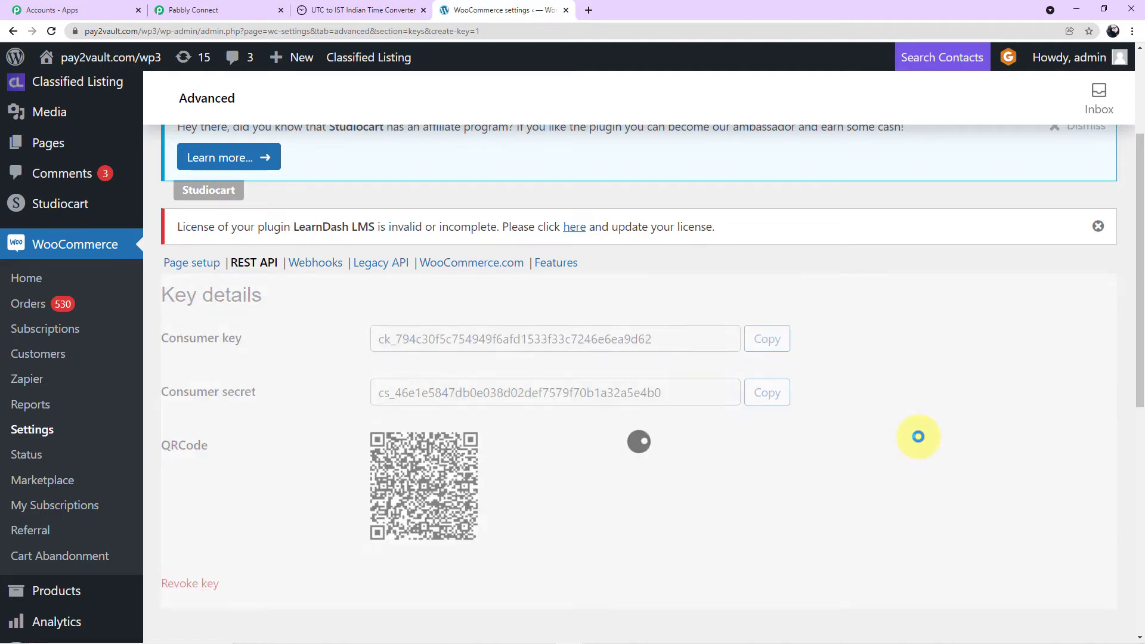
scroll(840, 424, "down", 1)
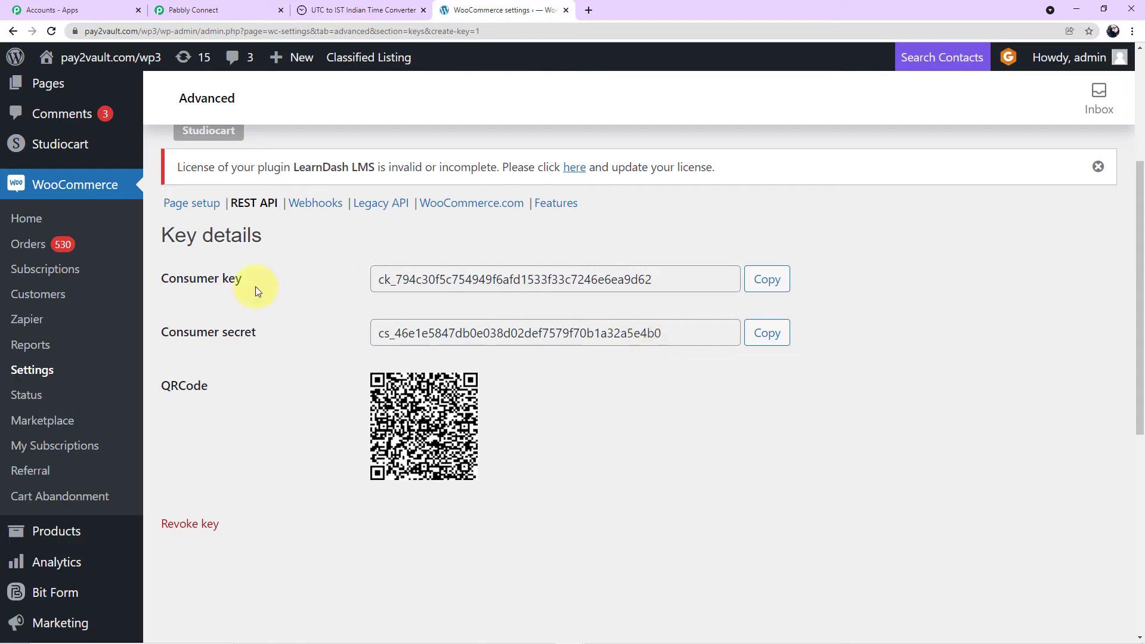
left_click(766, 282)
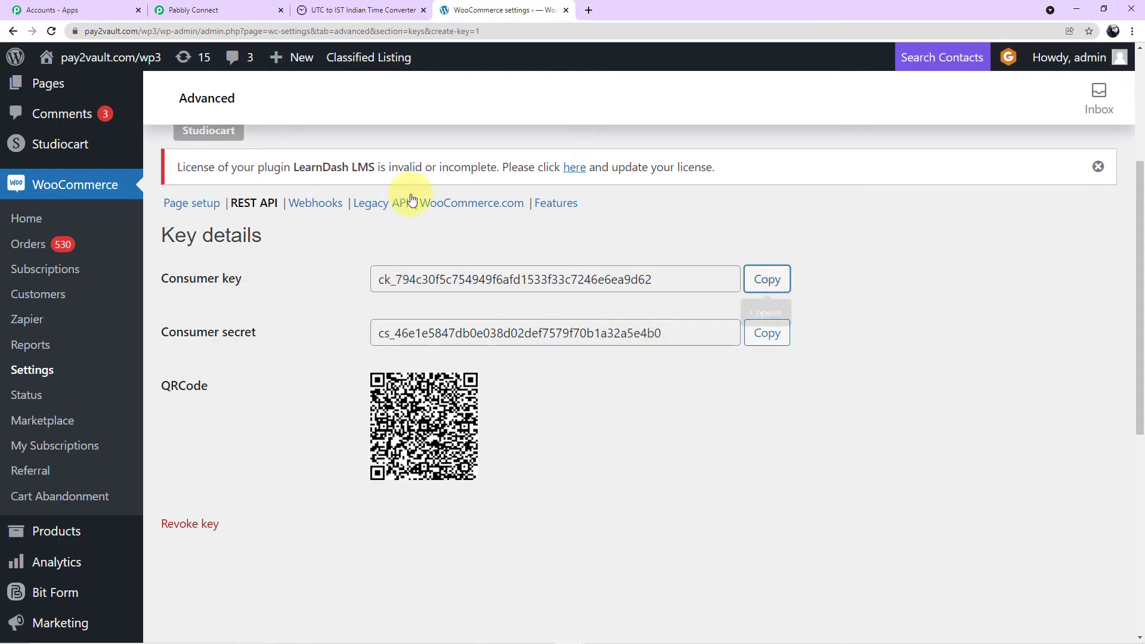
left_click(197, 7)
double_click(877, 266)
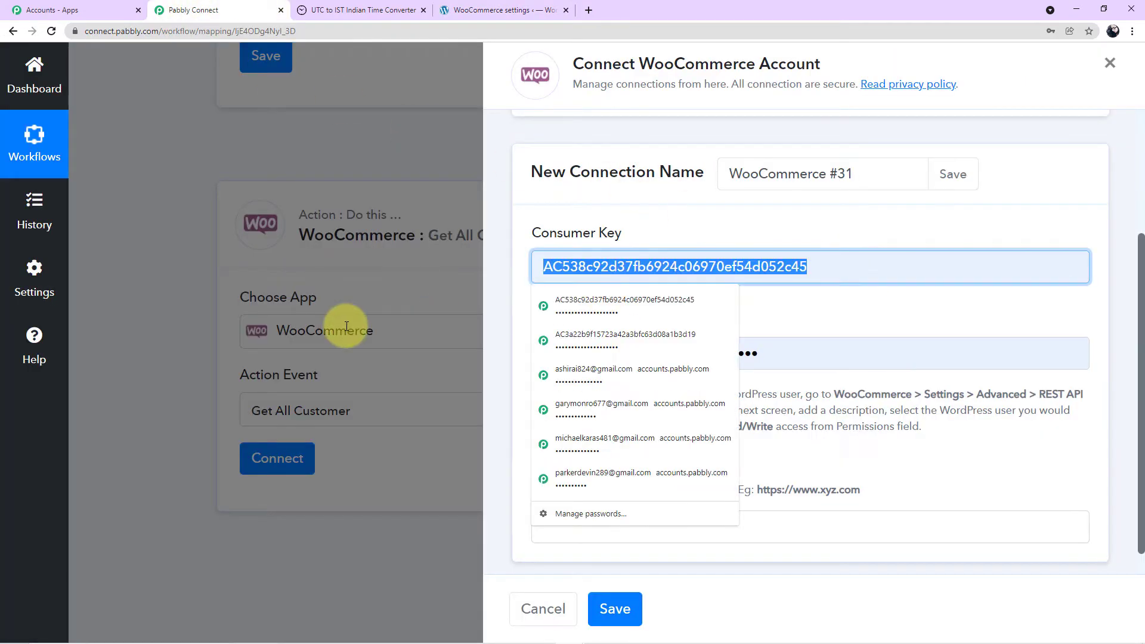
key("BackSpace")
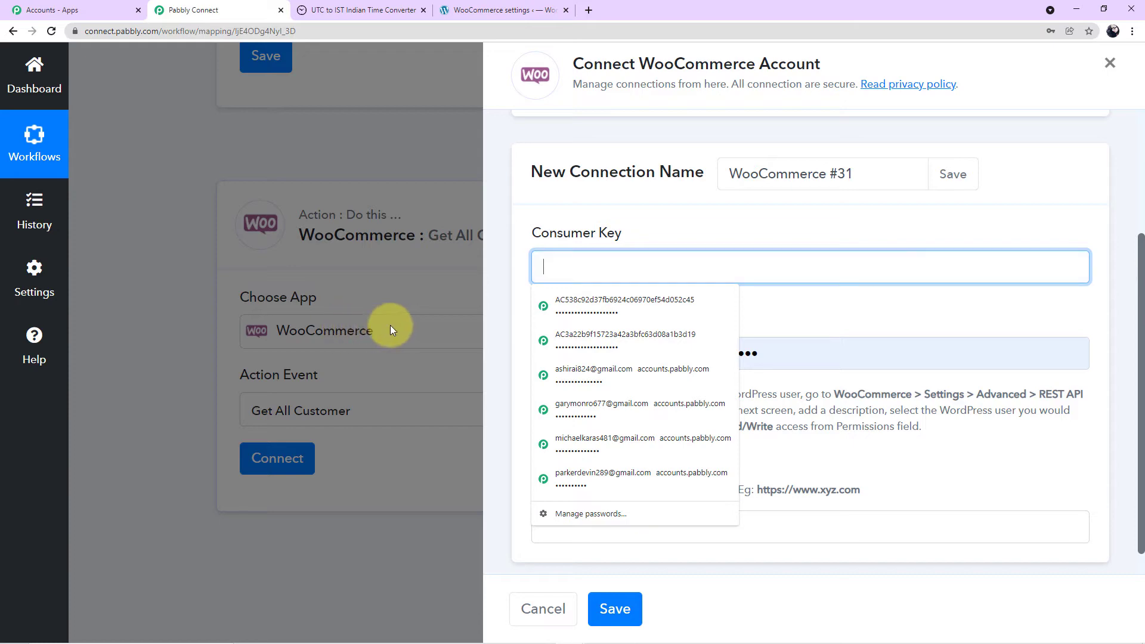
key("ctrl+v")
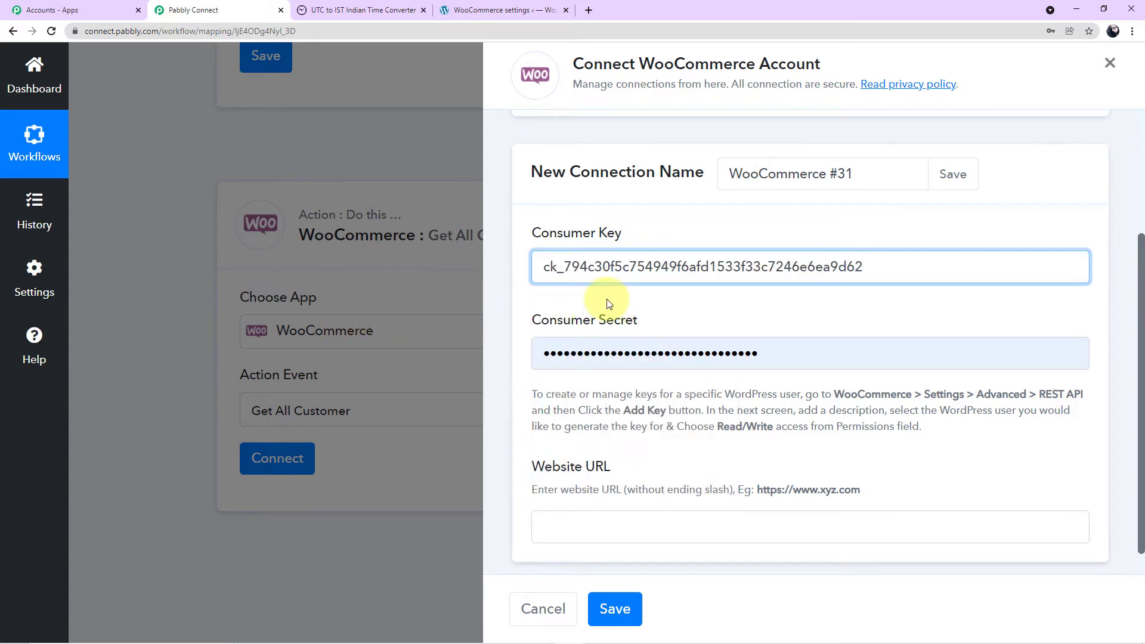
Step: Copy the consumer secret from the WooCommerce key details and paste it over the Consumer Secret in the Pabbly Connect connection
left_click(498, 10)
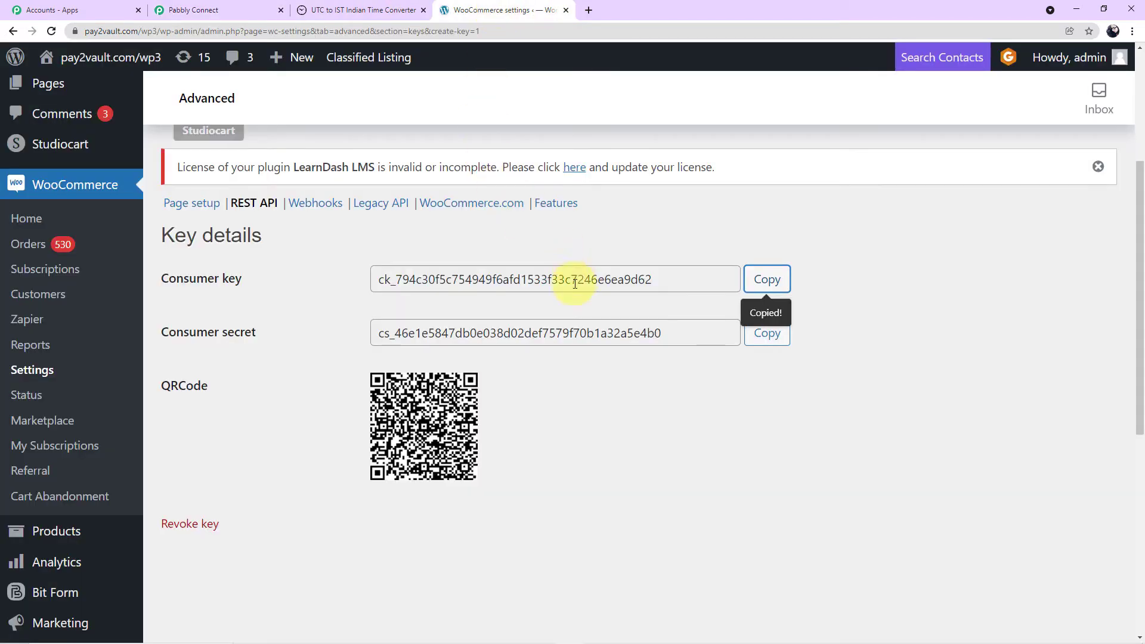
left_click(767, 344)
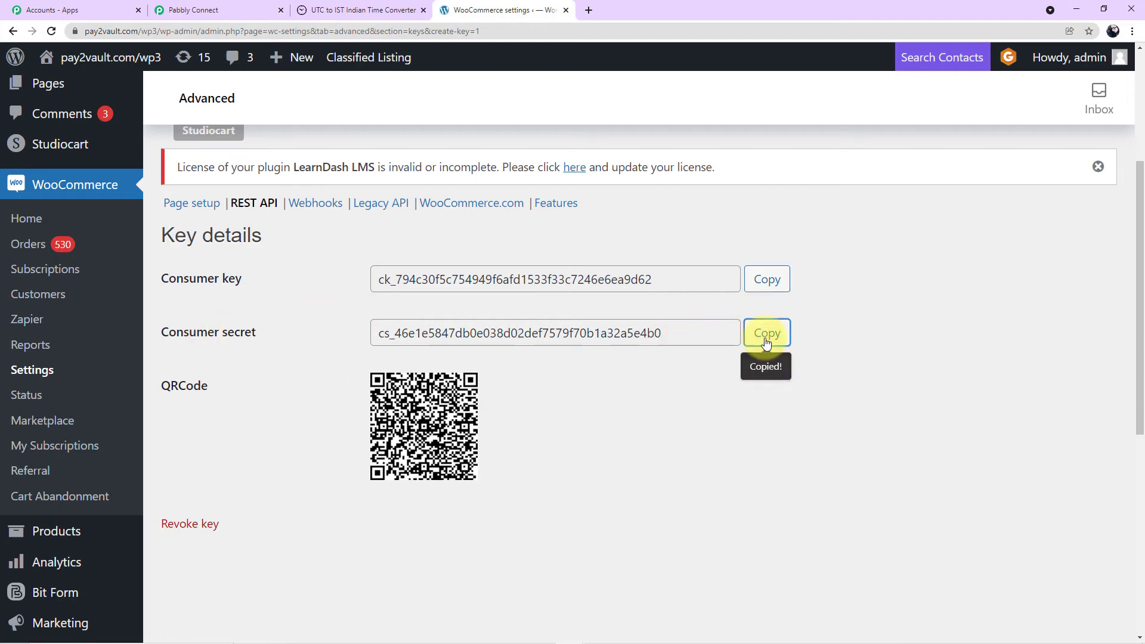
left_click(245, 10)
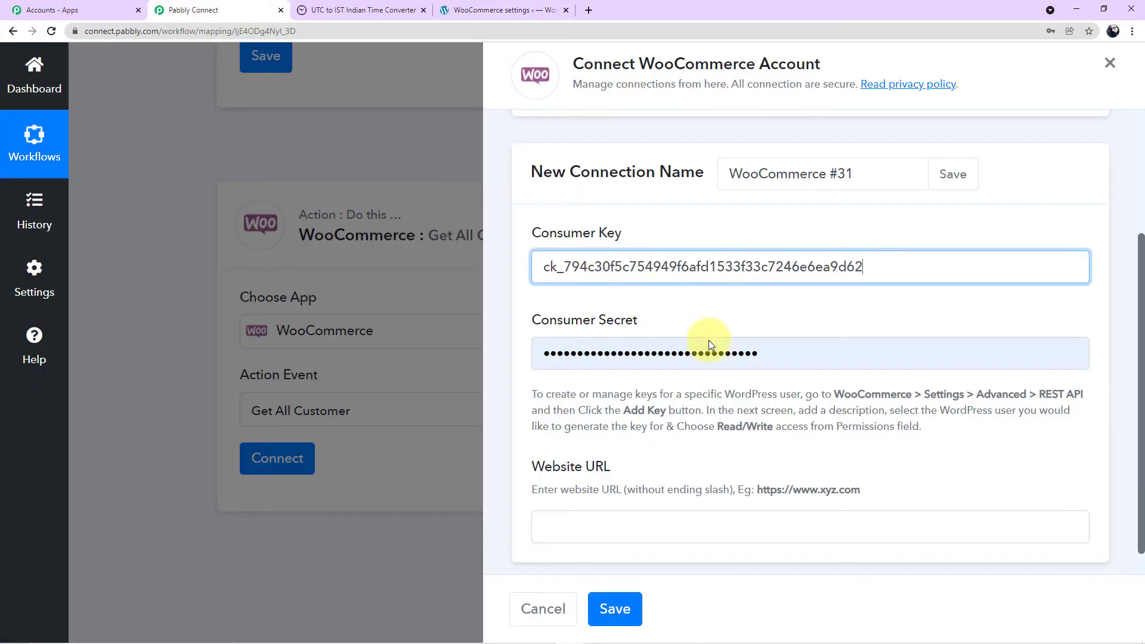
double_click(795, 353)
key("BackSpace")
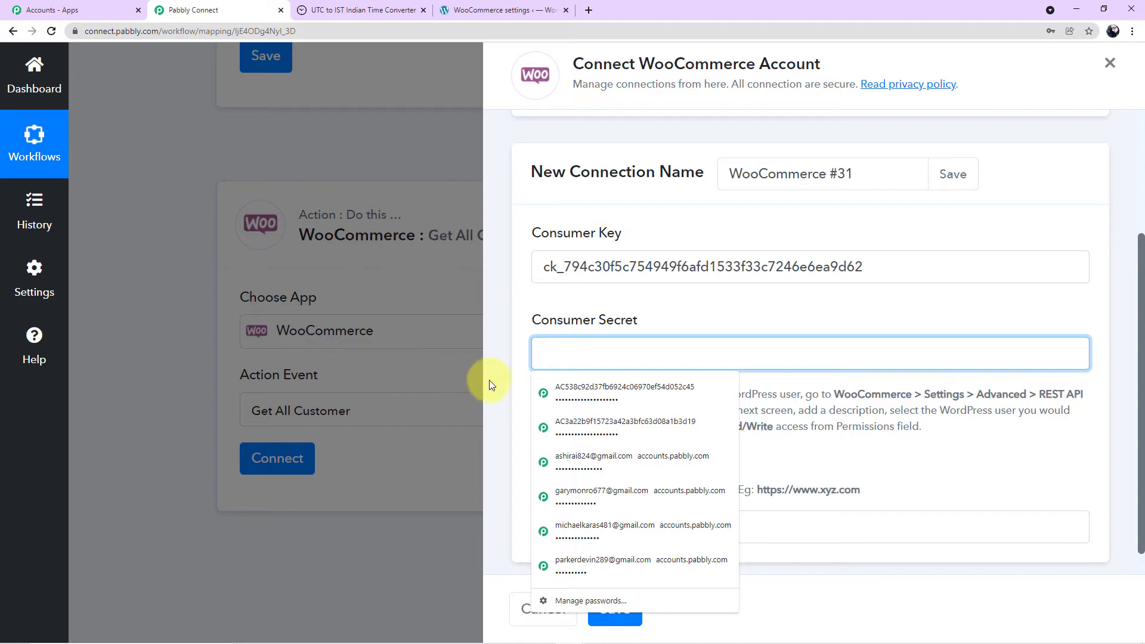
key("ctrl+v")
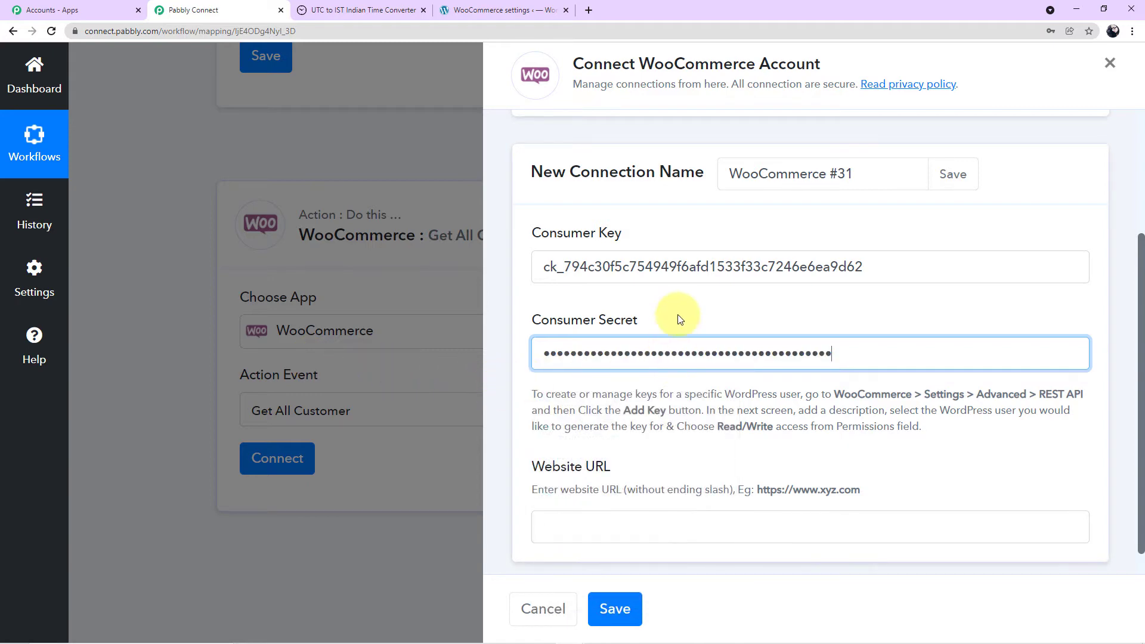
scroll(662, 358, "down", 1)
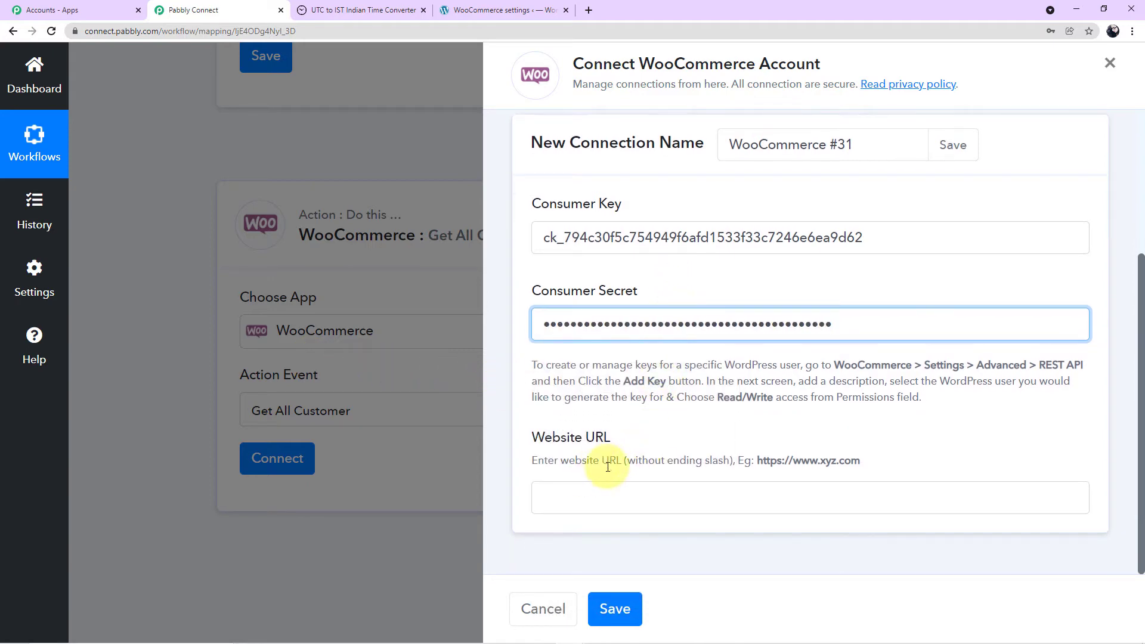
left_click(468, 6)
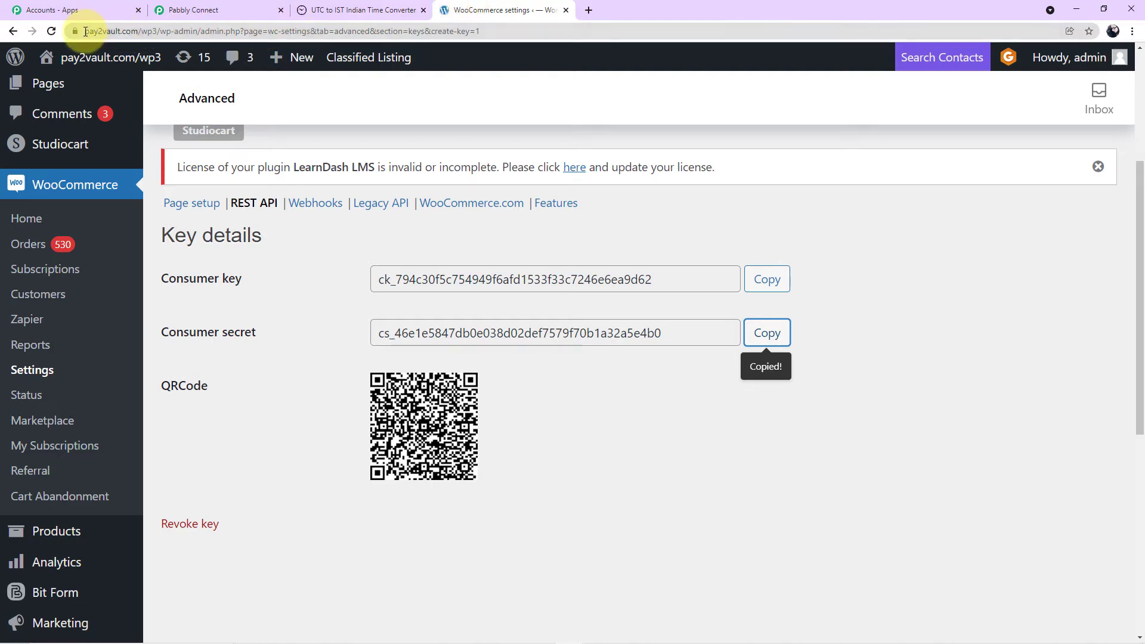
left_click_drag(87, 32, 156, 33)
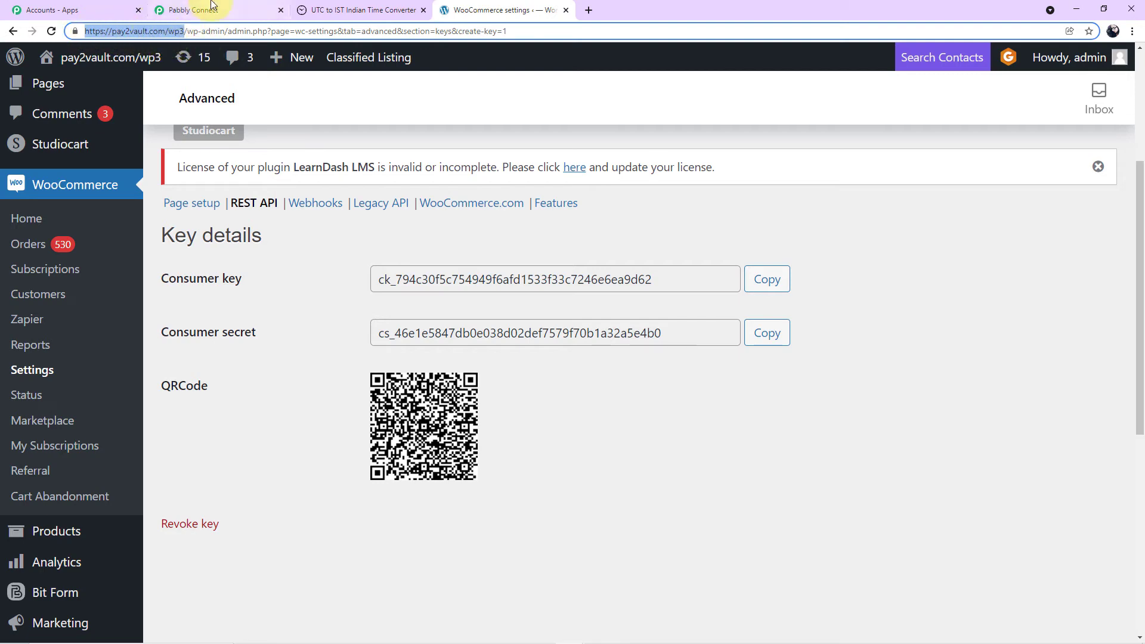
left_click(191, 10)
left_click(568, 502)
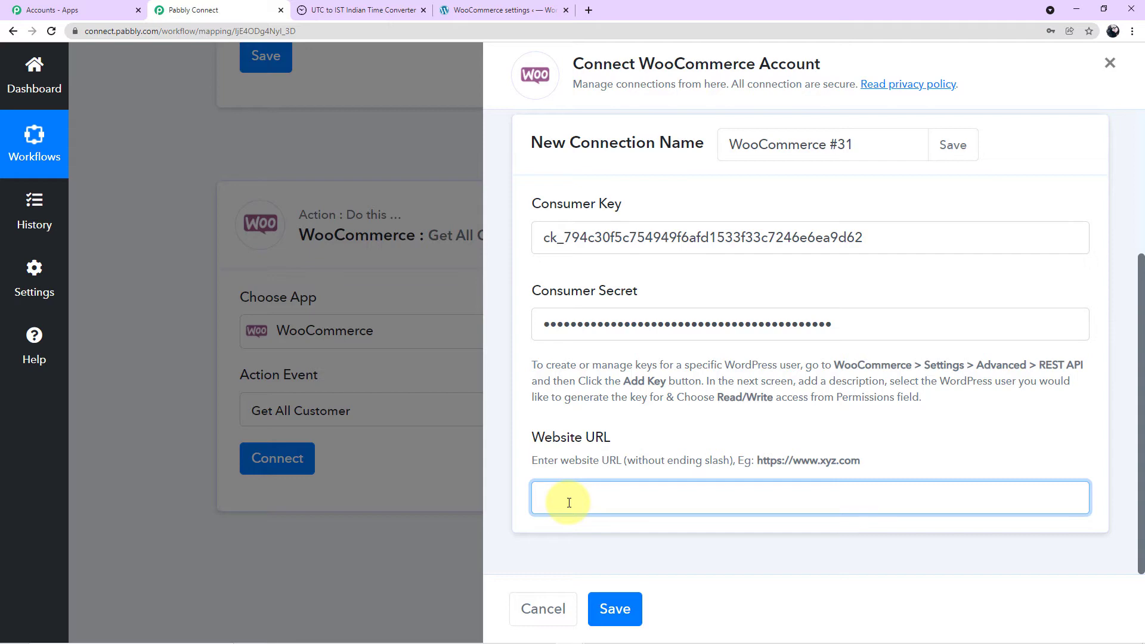
key("ctrl+v")
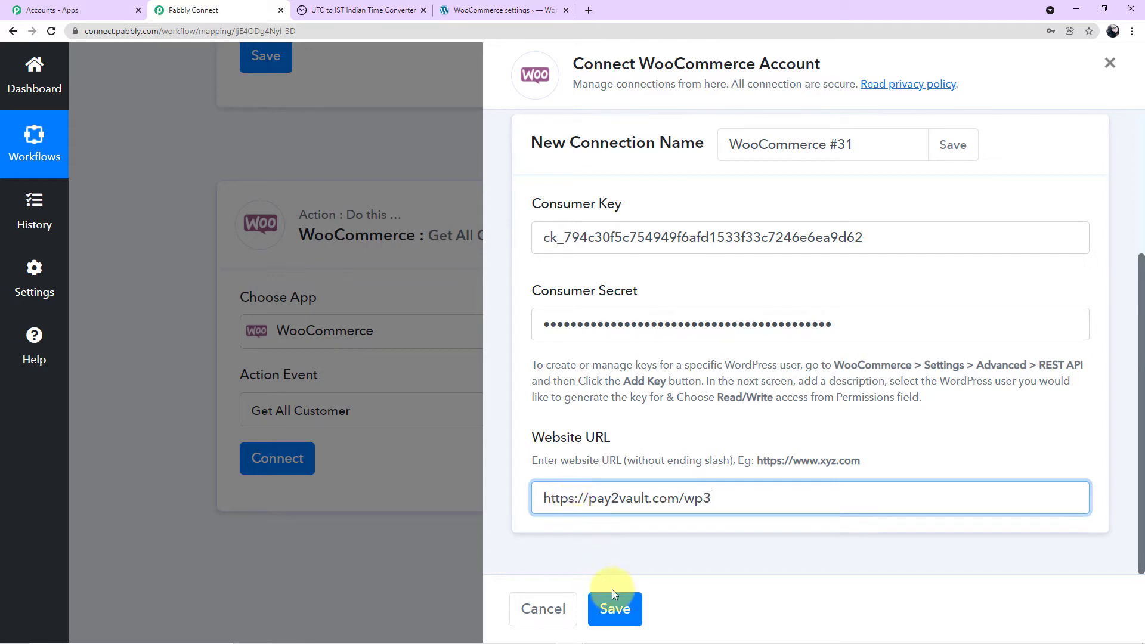
left_click(614, 609)
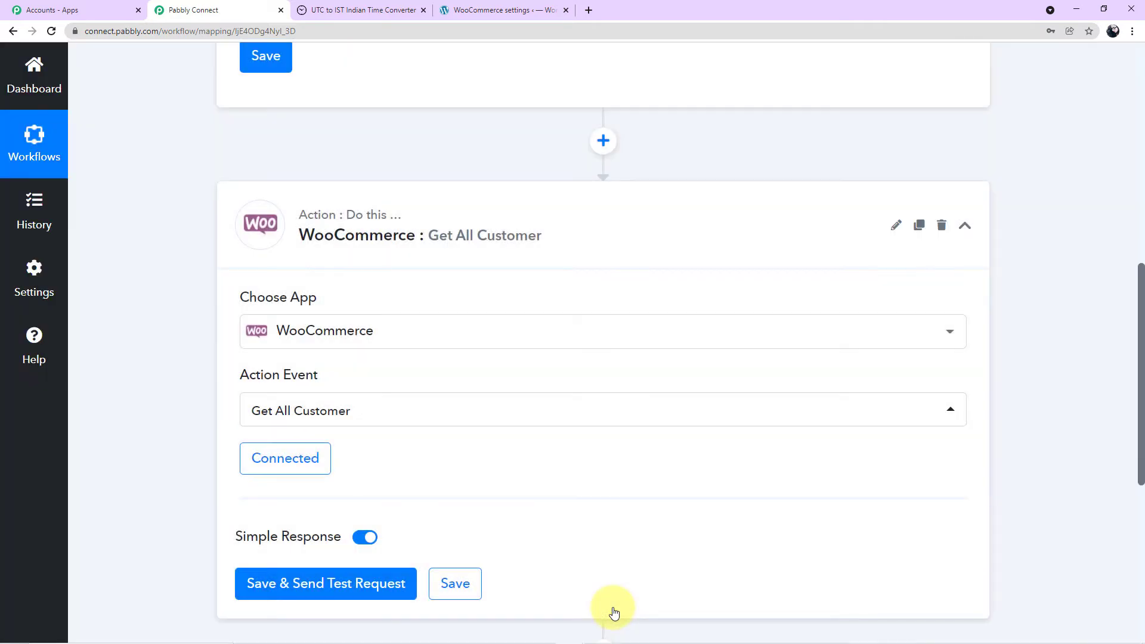
Step: Turn off Simple Response for the Get All Customer action, save and send a test request, and dismiss the browser's password-saving offer
scroll(568, 498, "down", 1)
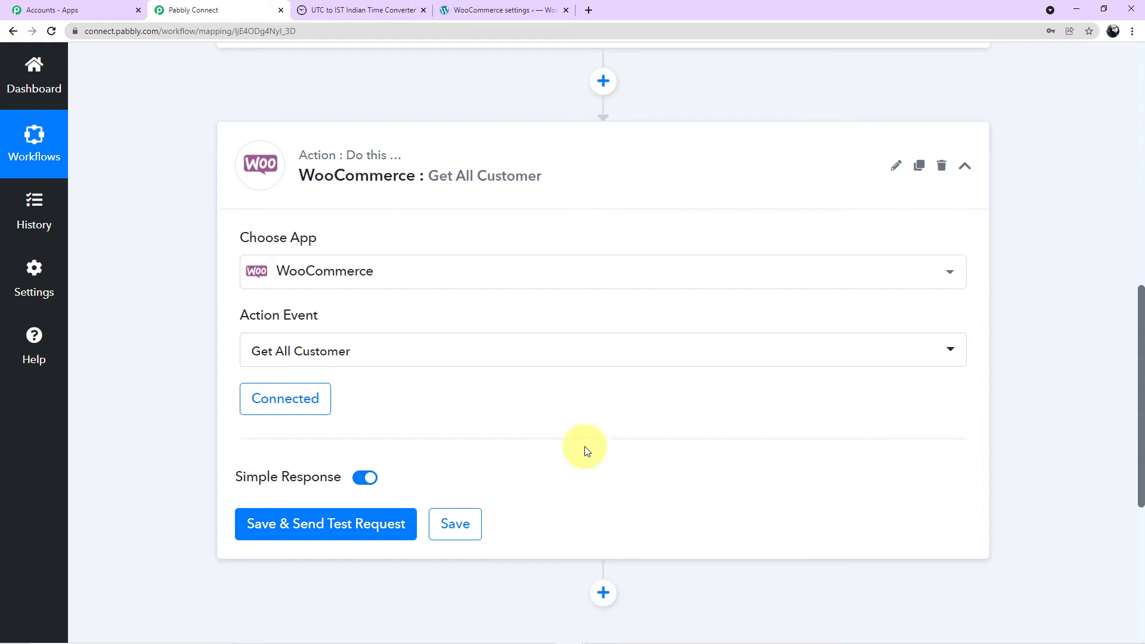
scroll(585, 451, "up", 1)
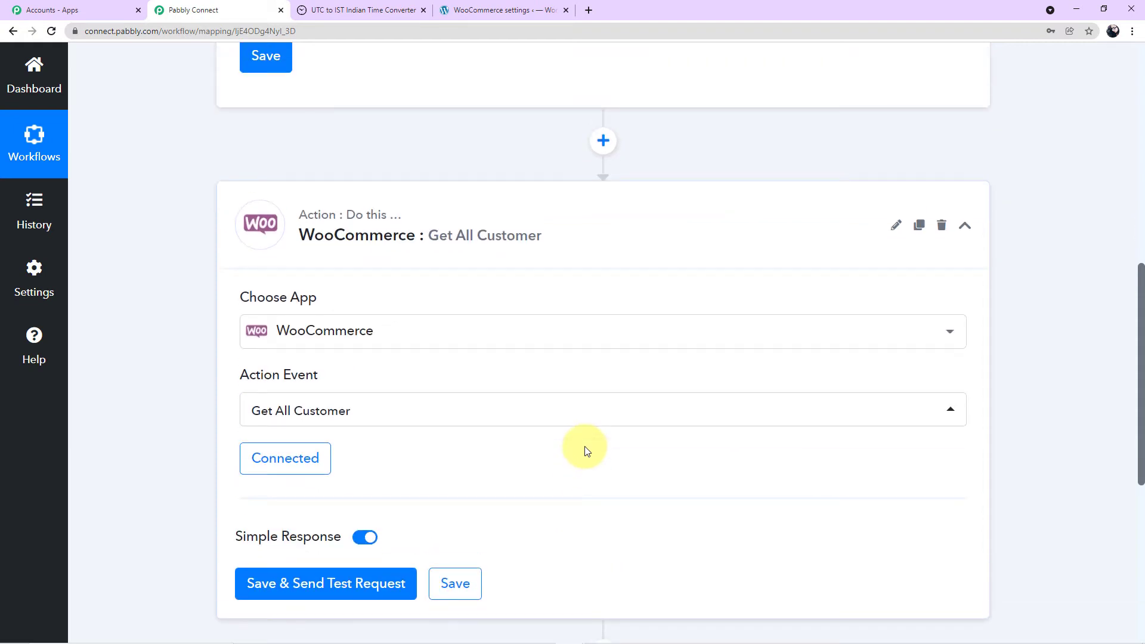
scroll(584, 452, "down", 1)
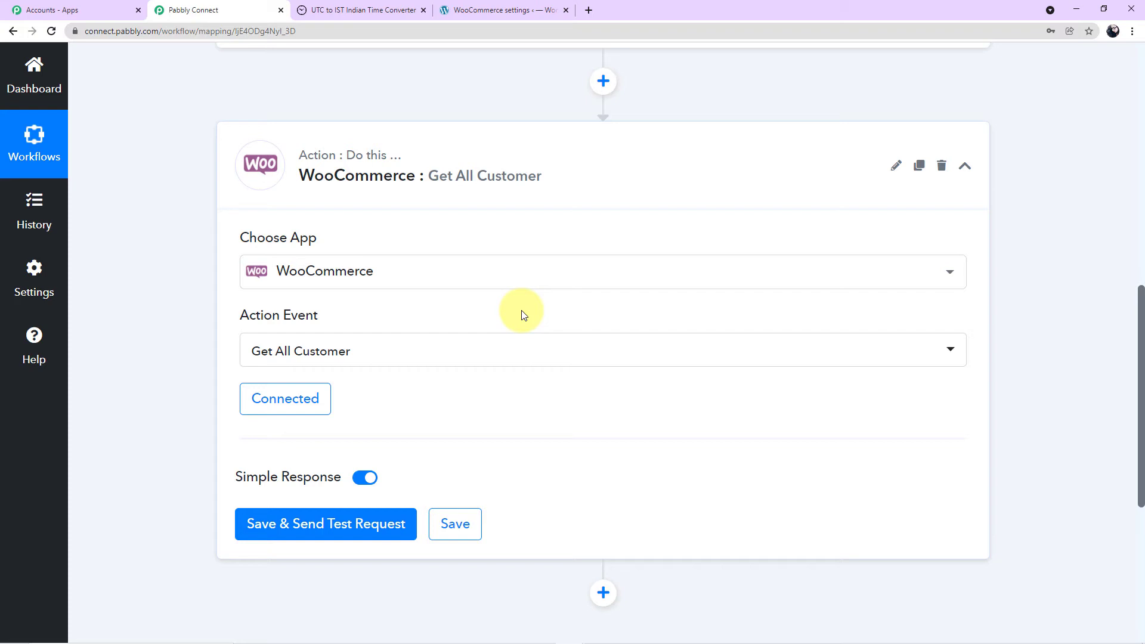
left_click(363, 482)
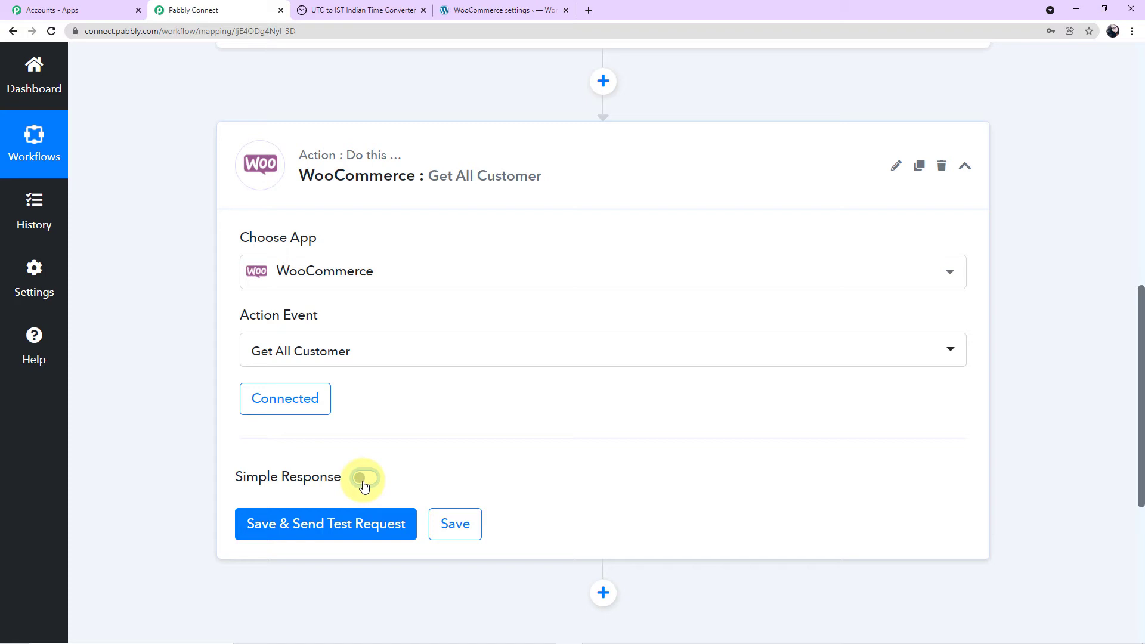
left_click(368, 533)
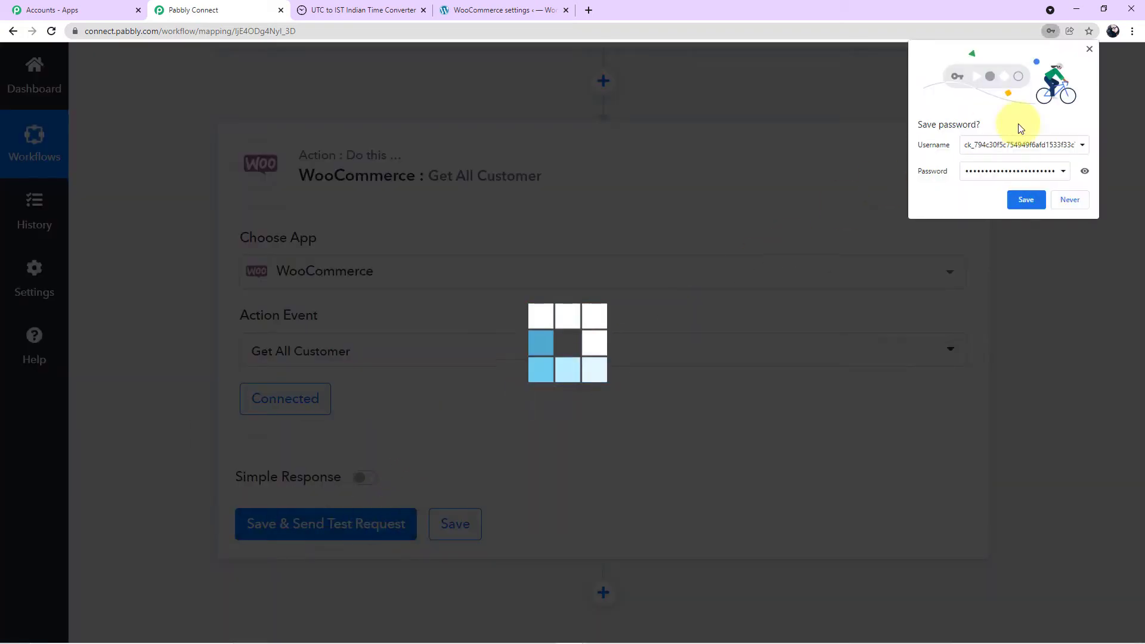
left_click(1089, 49)
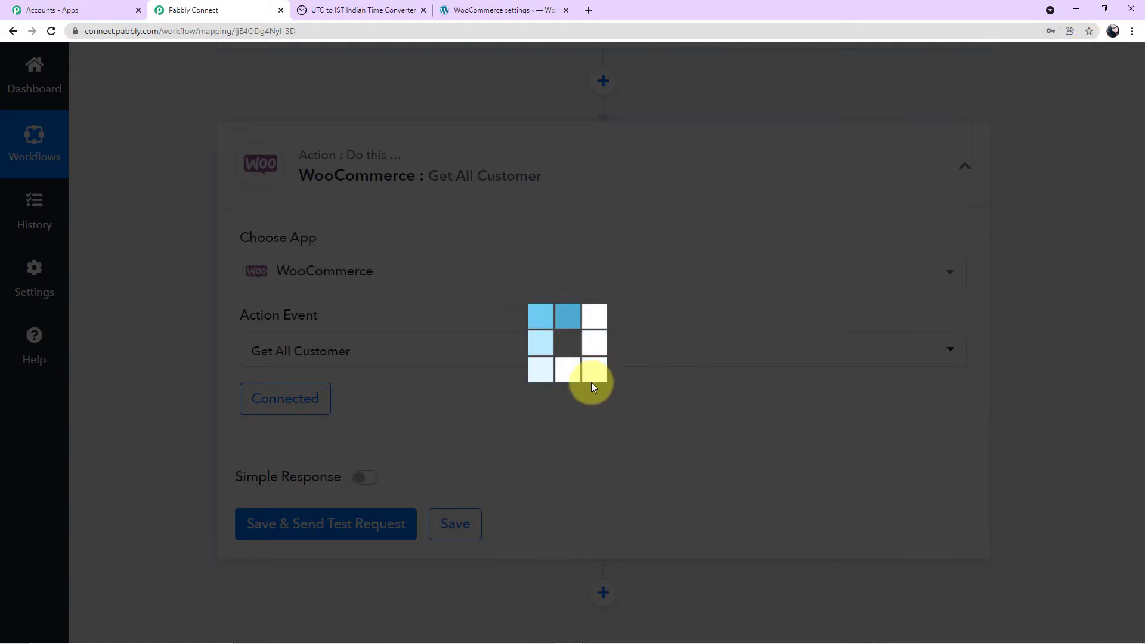
Step: Enlarge the received response's value field and examine the customer records, including their names, emails and phone numbers
scroll(637, 429, "down", 3)
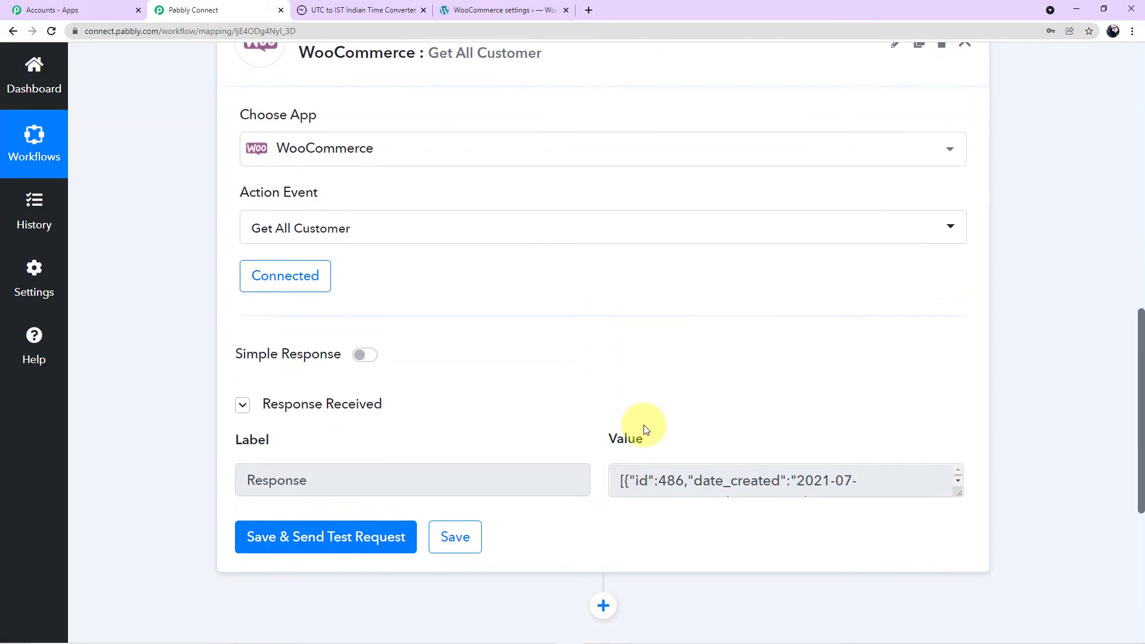
left_click_drag(961, 469, 971, 621)
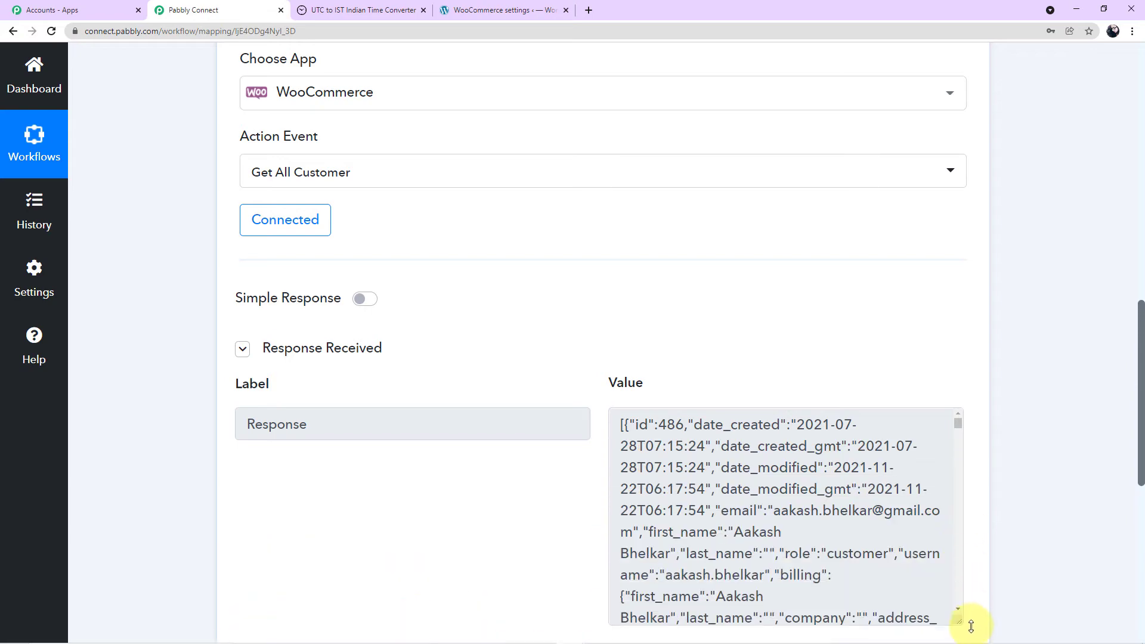
scroll(882, 549, "down", 3)
scroll(1034, 511, "down", 3)
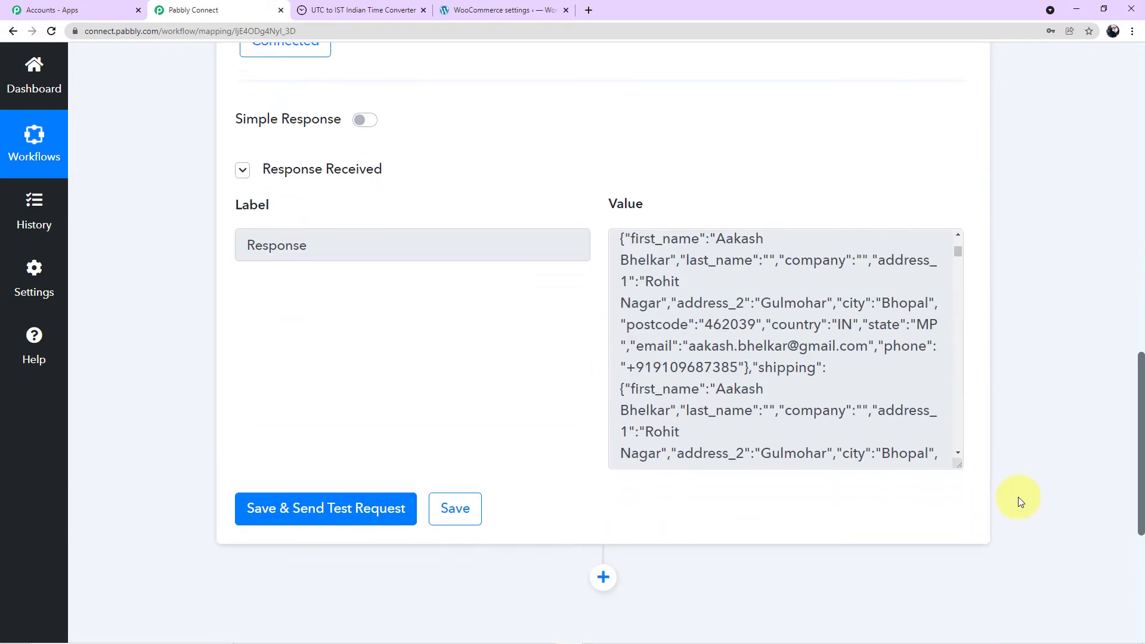
left_click_drag(958, 465, 966, 618)
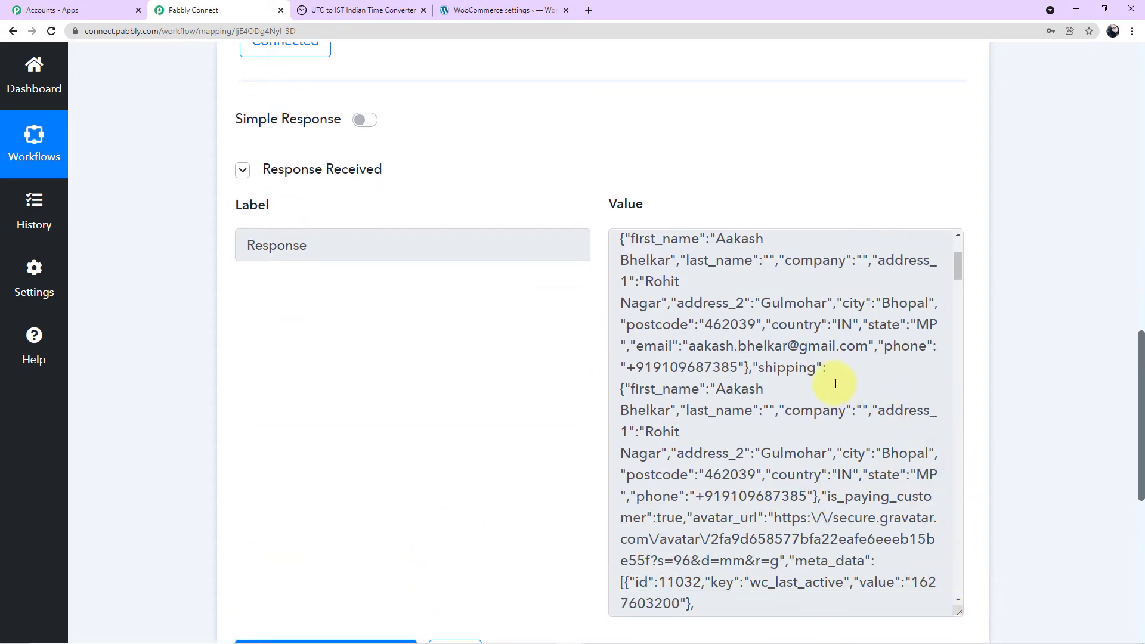
scroll(834, 382, "up", 3)
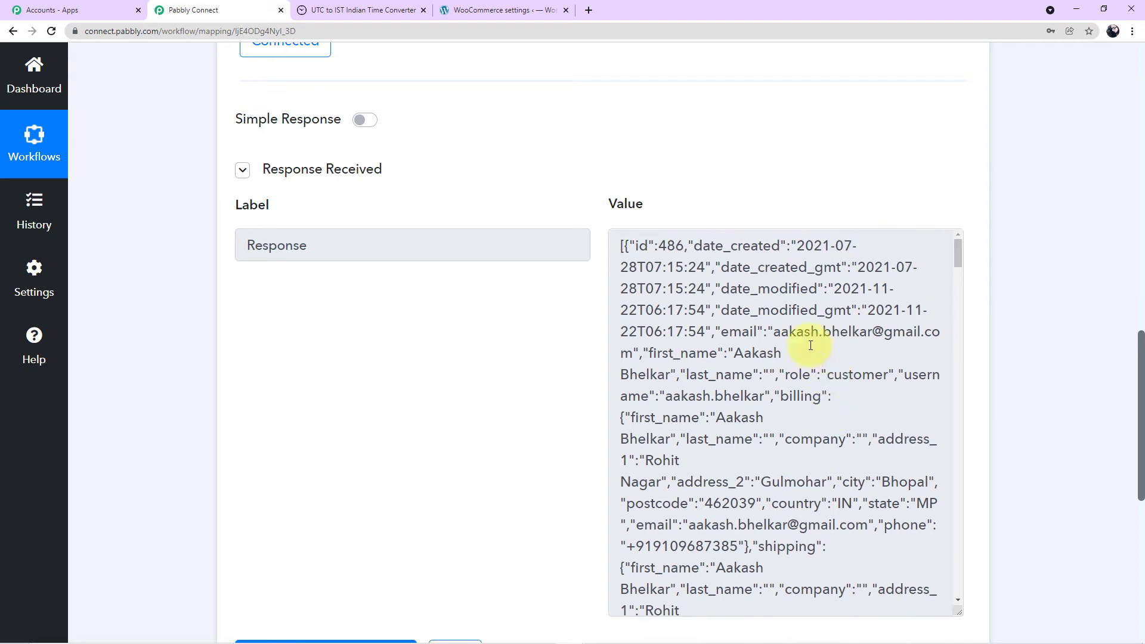
scroll(815, 355, "down", 5)
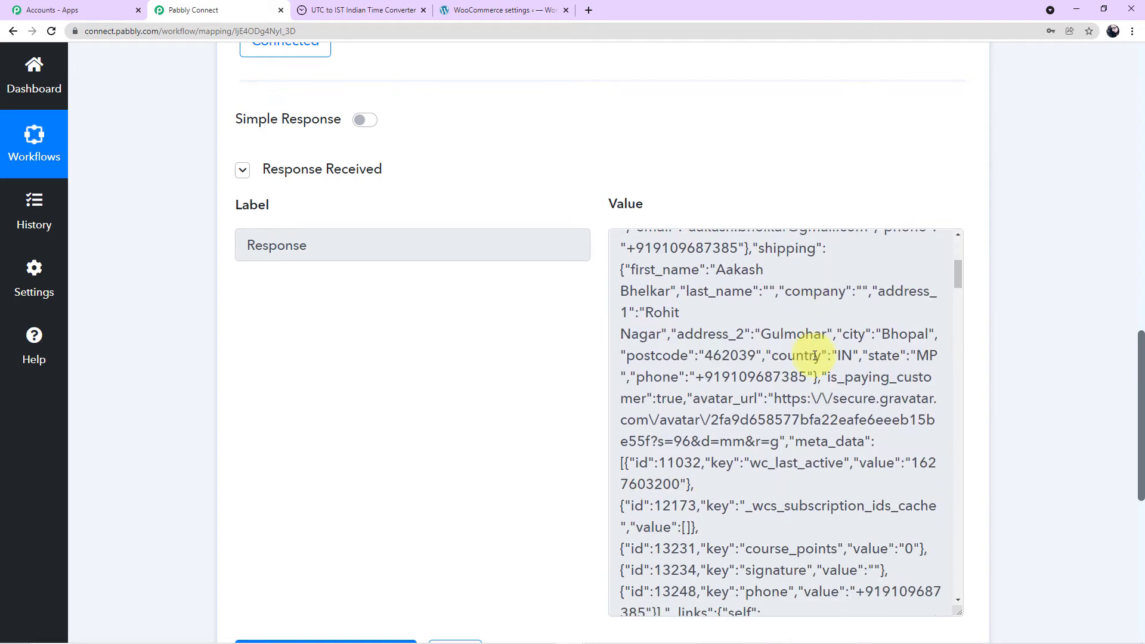
scroll(816, 358, "down", 10)
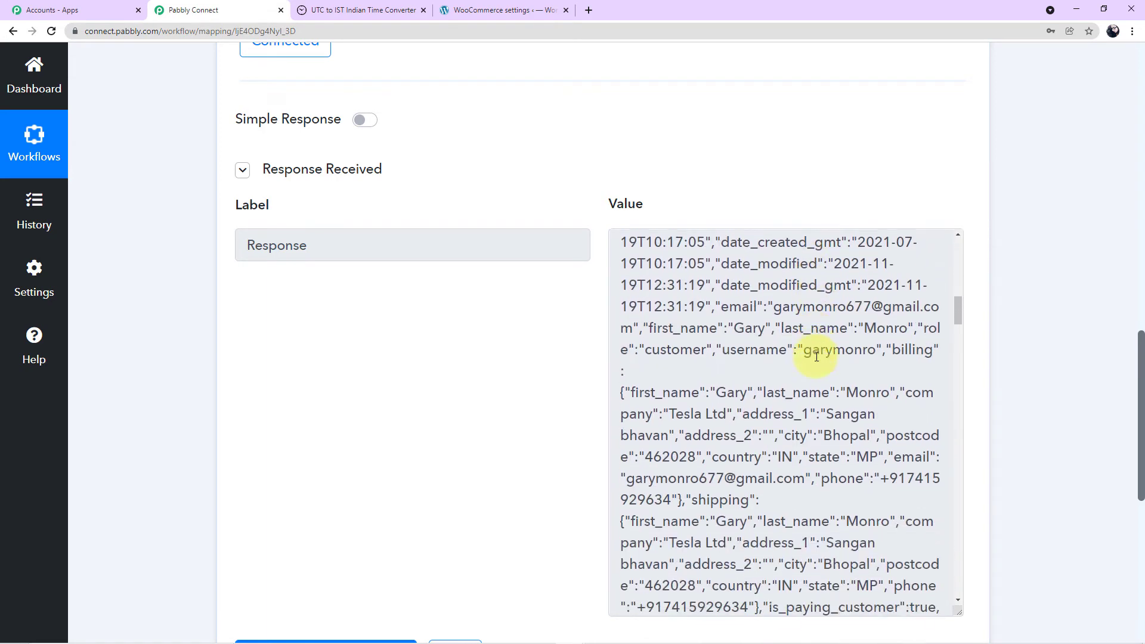
scroll(816, 359, "down", 10)
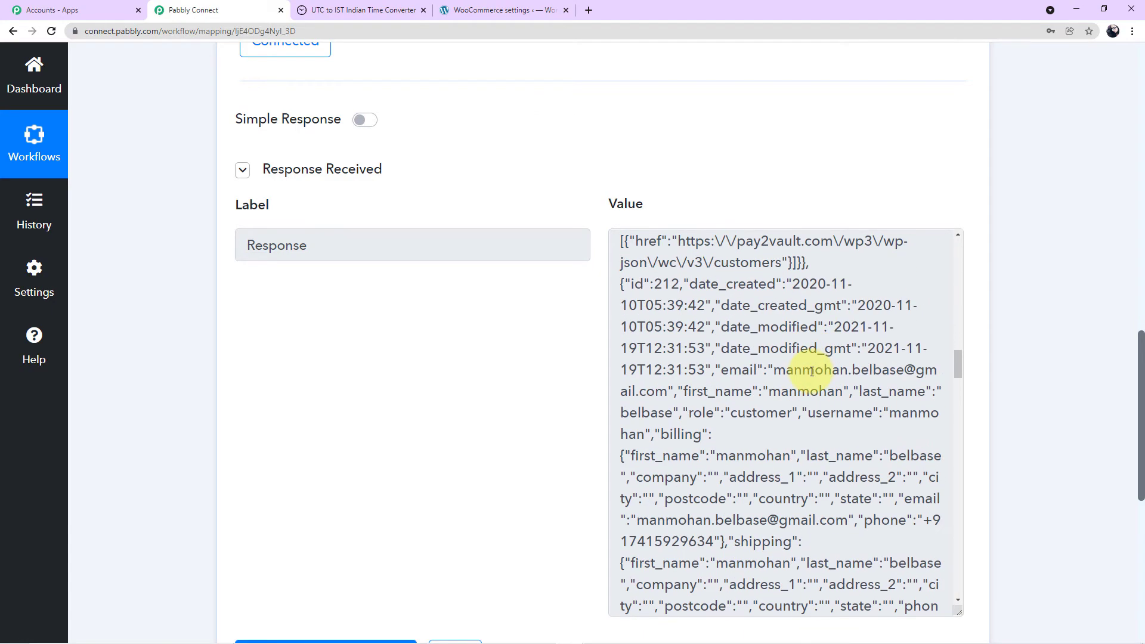
scroll(812, 372, "down", 10)
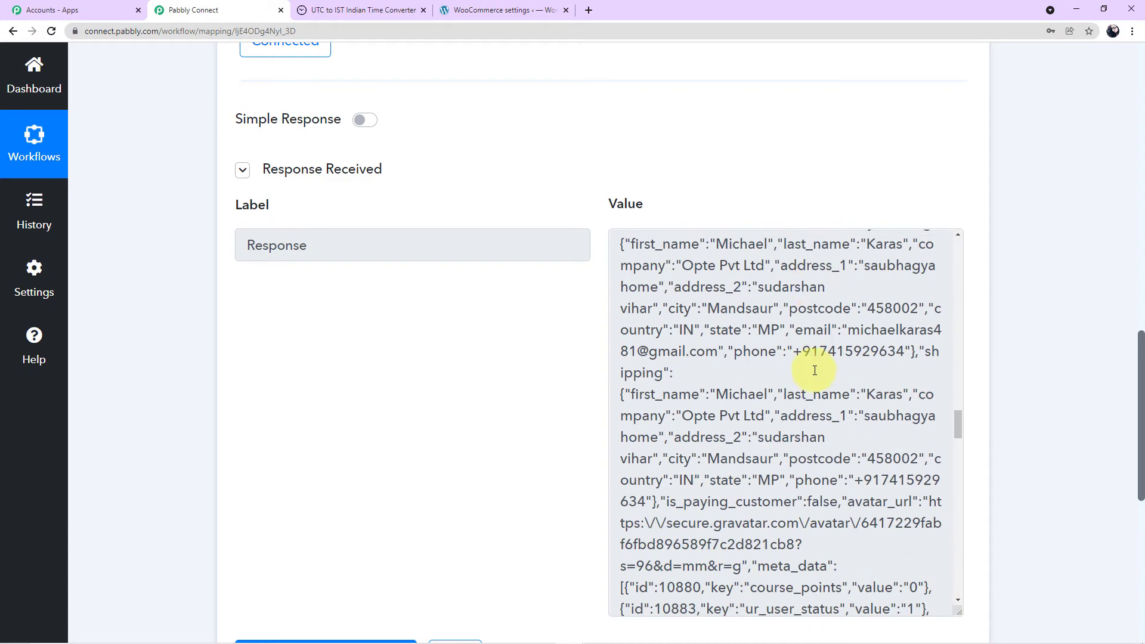
scroll(799, 373, "down", 4)
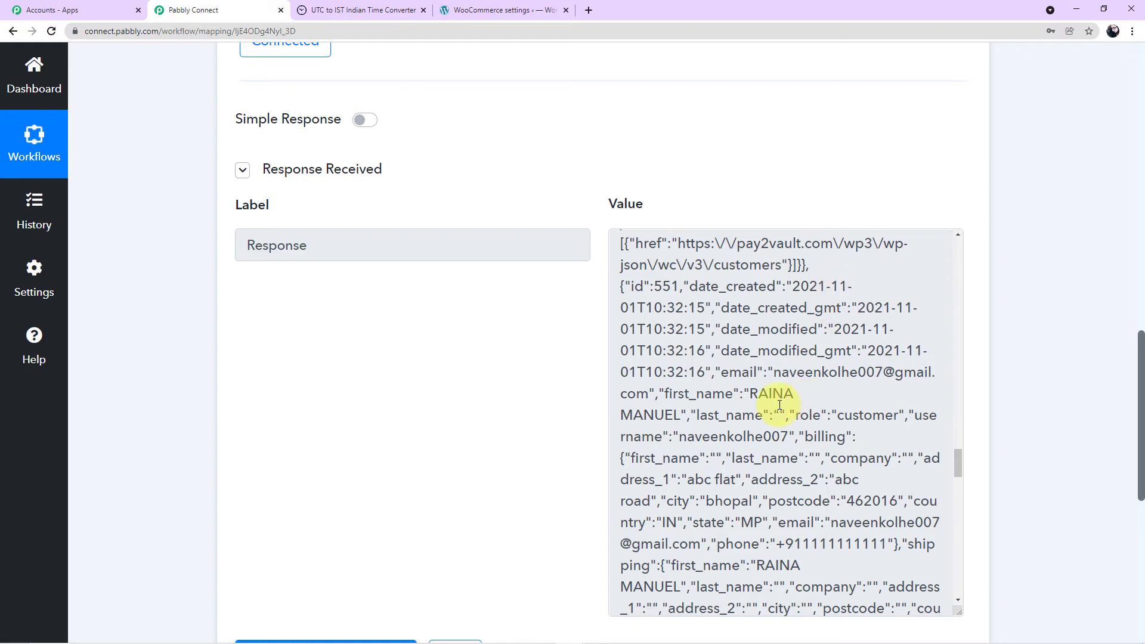
scroll(775, 400, "up", 4)
scroll(779, 406, "up", 10)
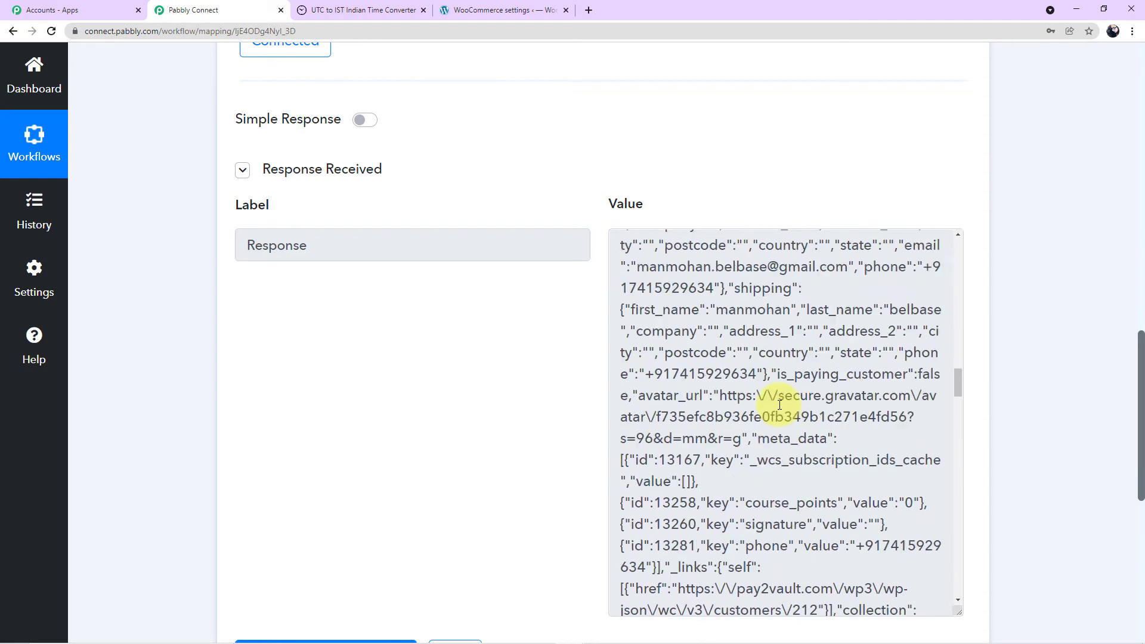
scroll(779, 399, "up", 10)
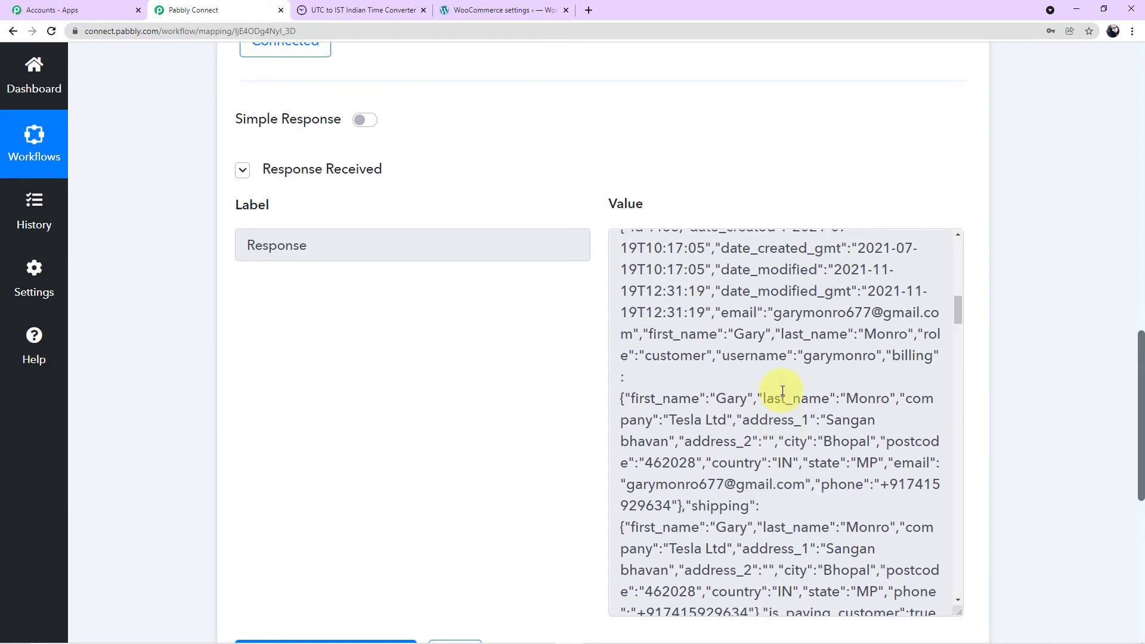
Step: Add an action step below Get All Customer and choose Iterator by Pabbly as its app
scroll(783, 390, "up", 4)
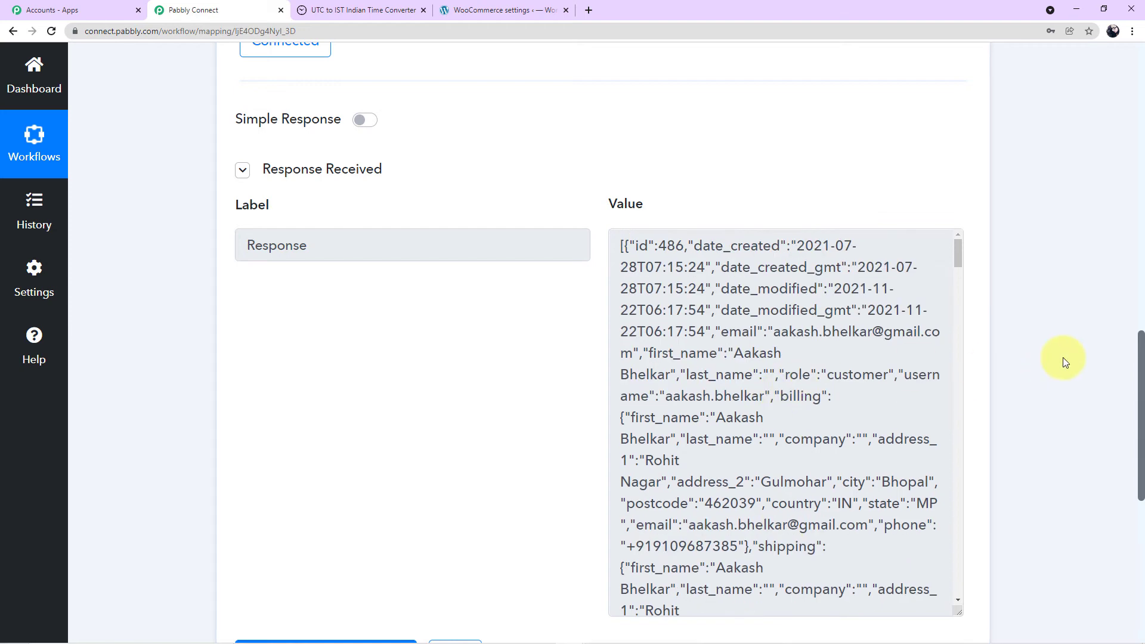
scroll(1061, 357, "up", 4)
scroll(1060, 357, "down", 12)
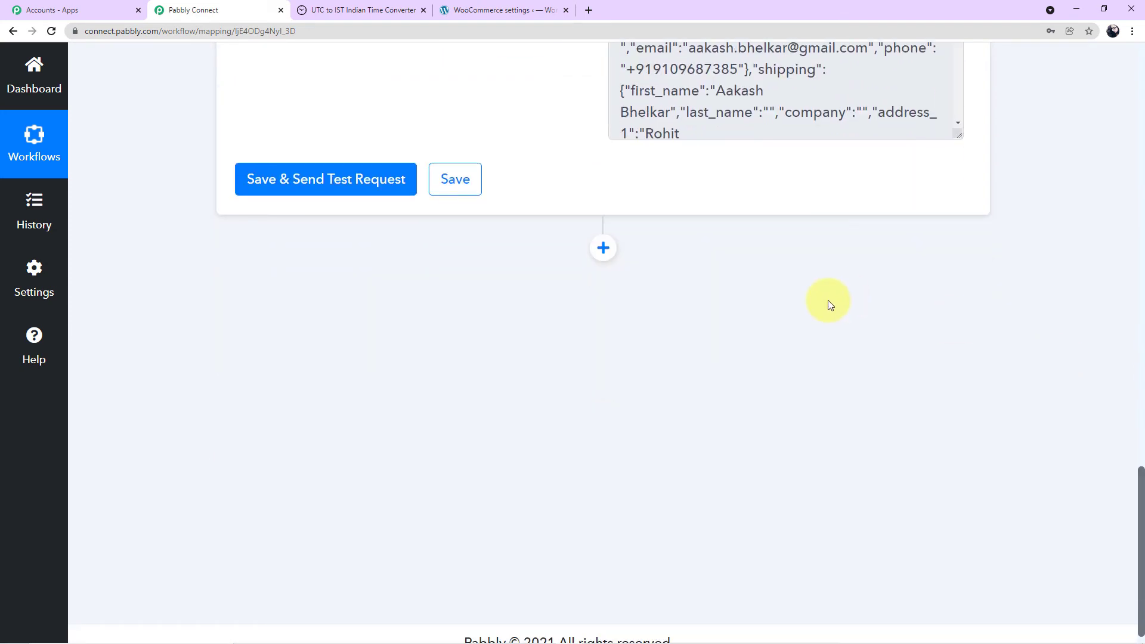
left_click(603, 248)
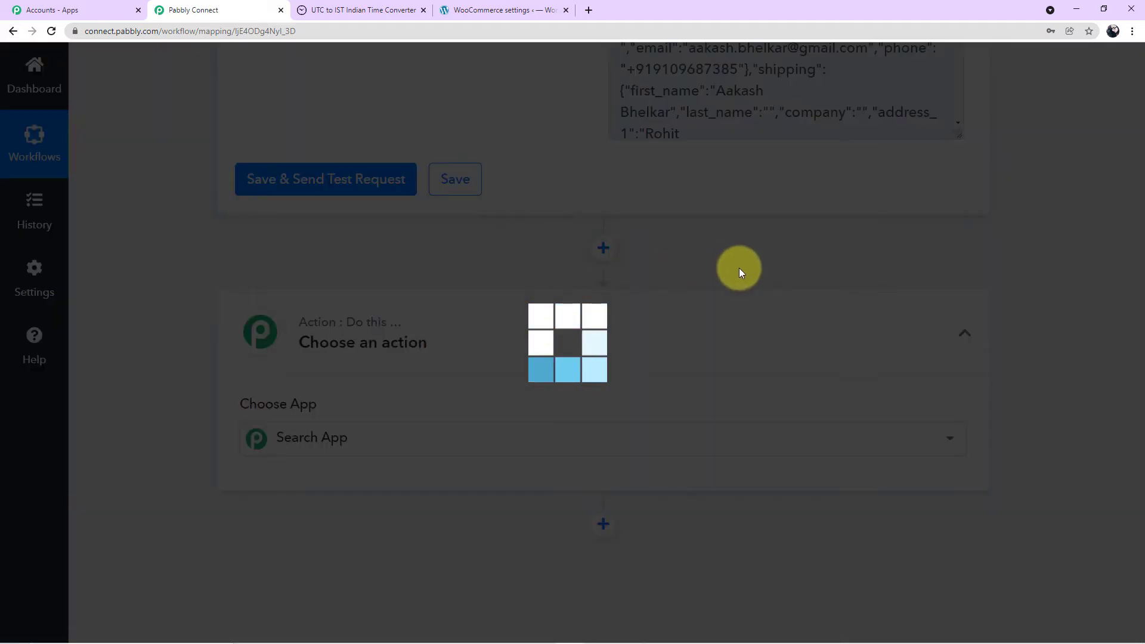
scroll(739, 269, "down", 2)
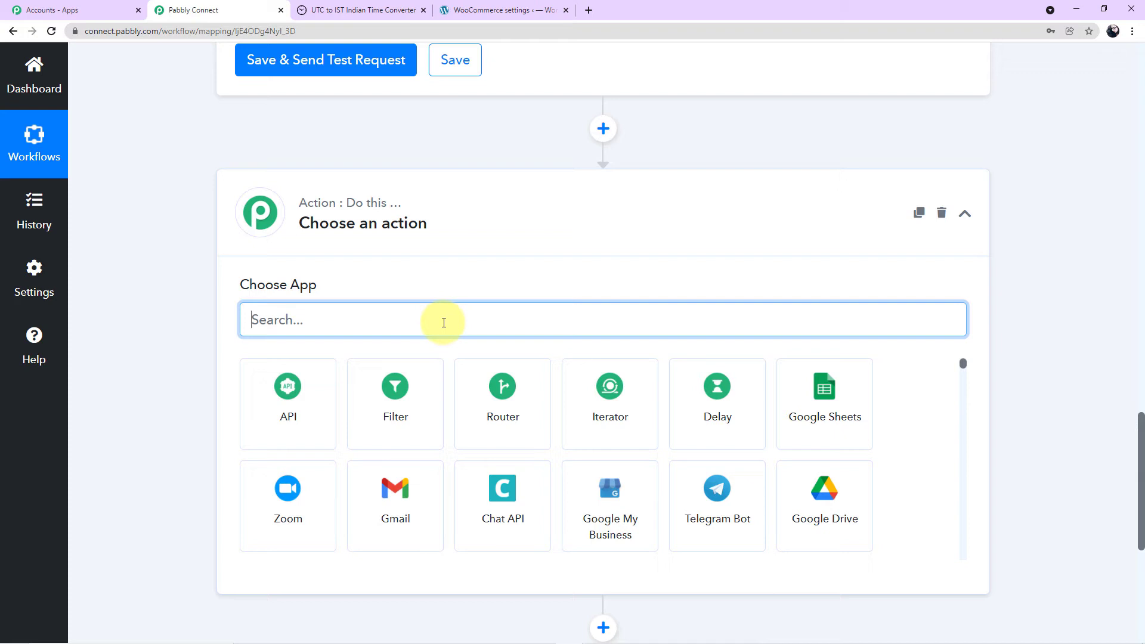
type("itter")
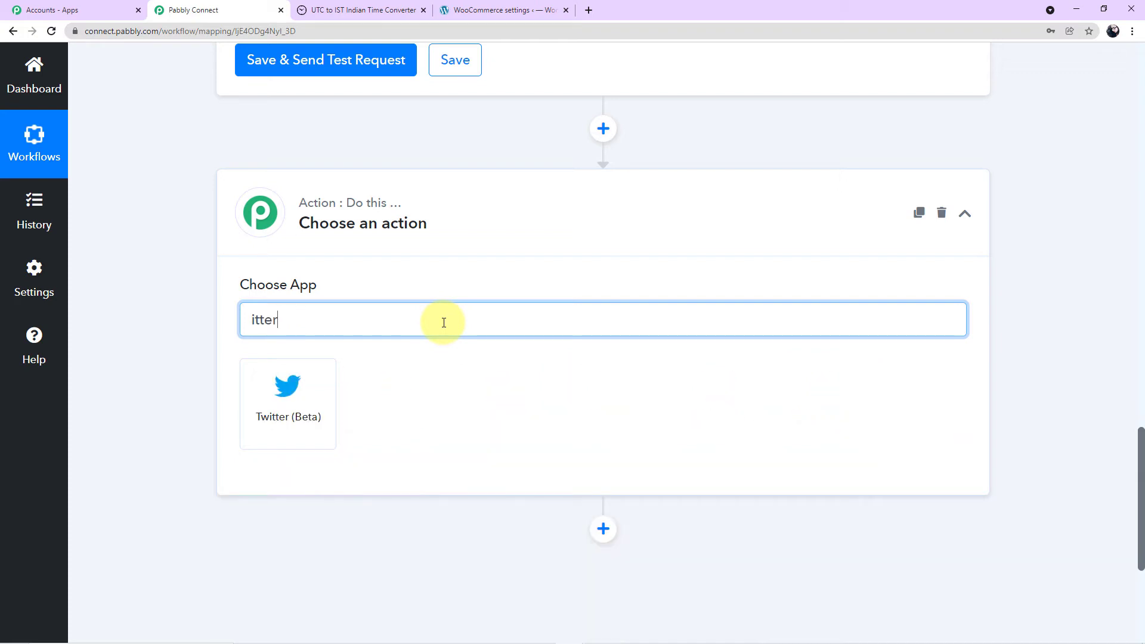
key("BackSpace")
key("BackSpace")
type("e")
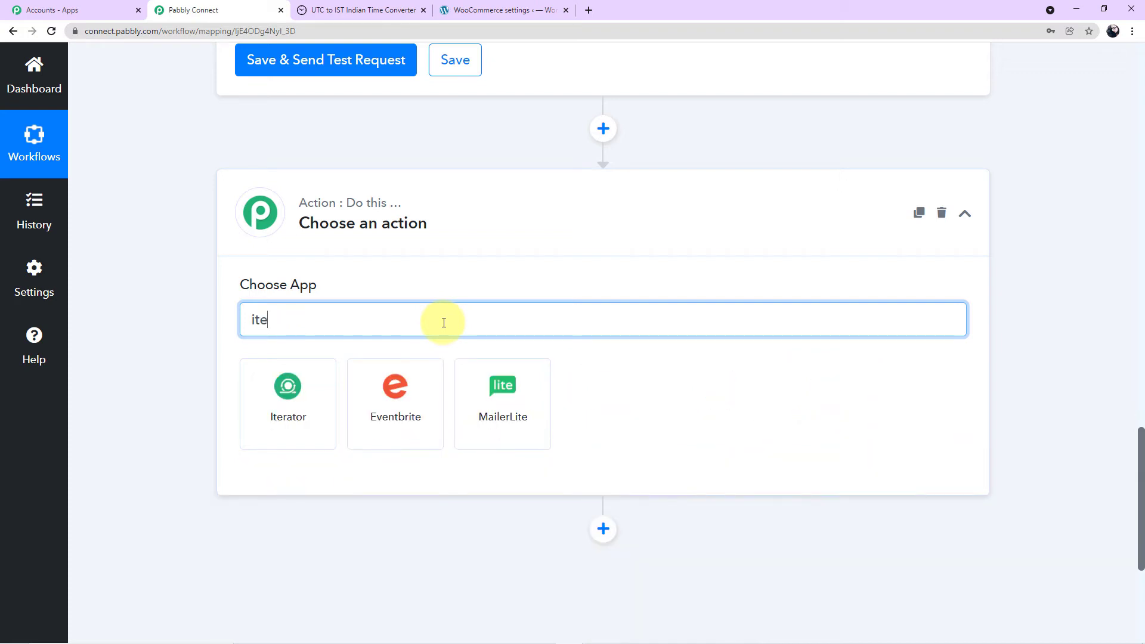
left_click(274, 421)
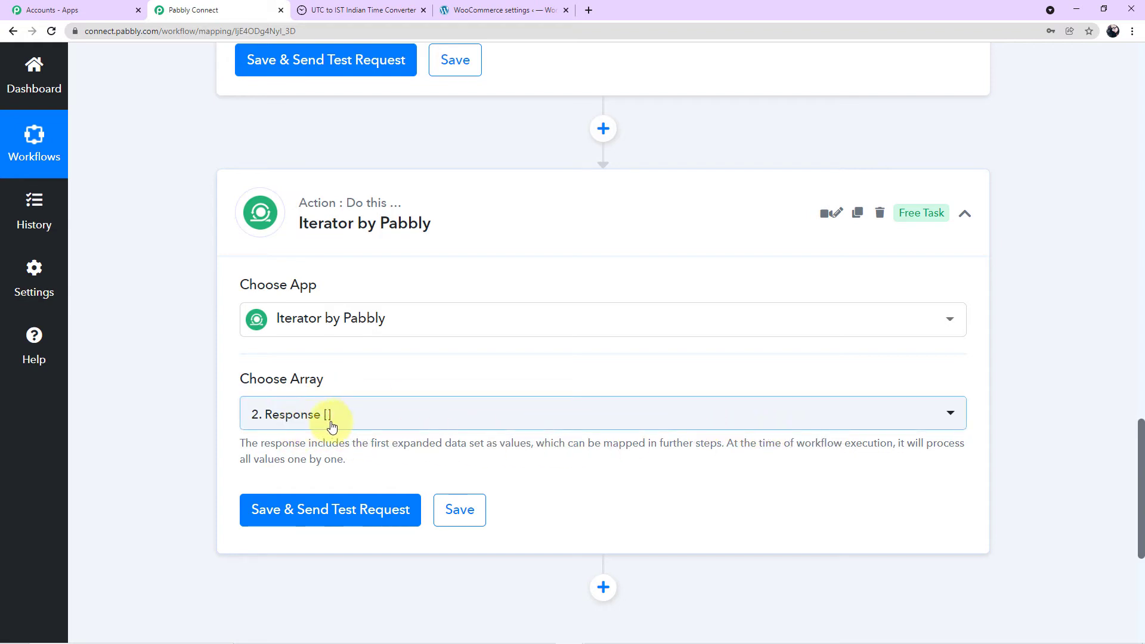
Step: Save and send a test request for the Iterator with the array 2. Response [], and examine the customer fields in its response
scroll(480, 373, "up", 10)
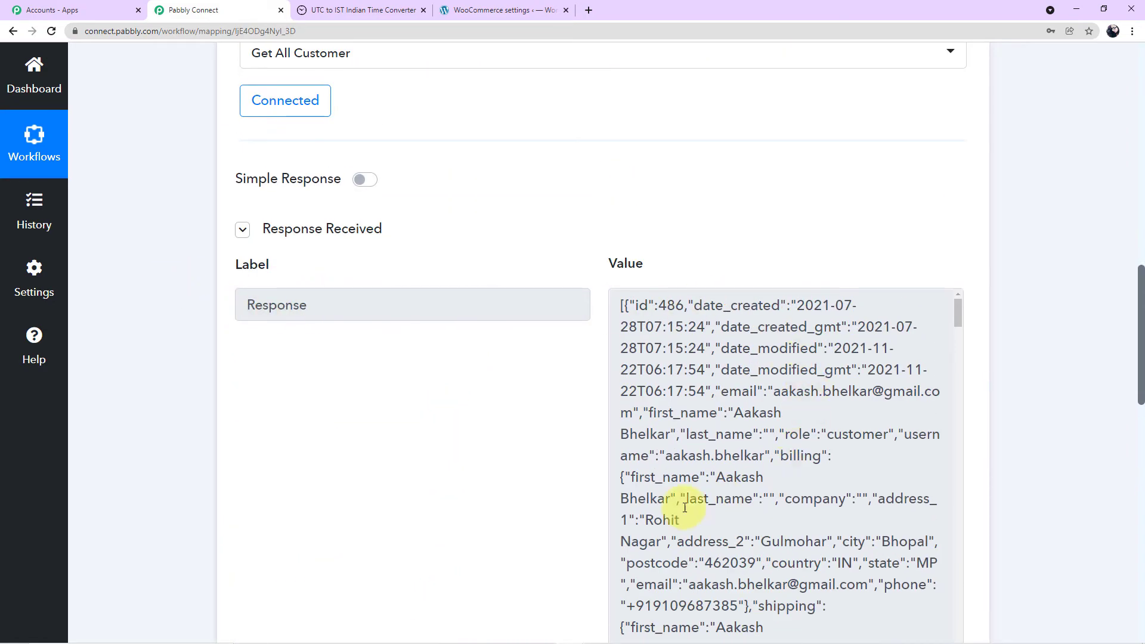
scroll(689, 506, "down", 4)
scroll(473, 414, "down", 10)
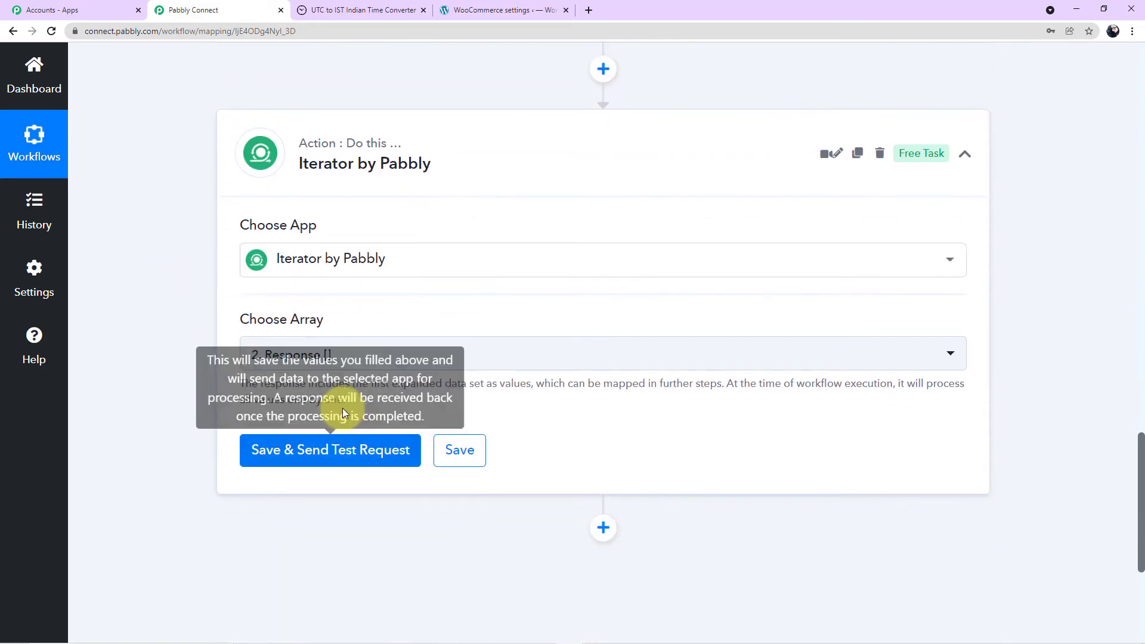
left_click(352, 458)
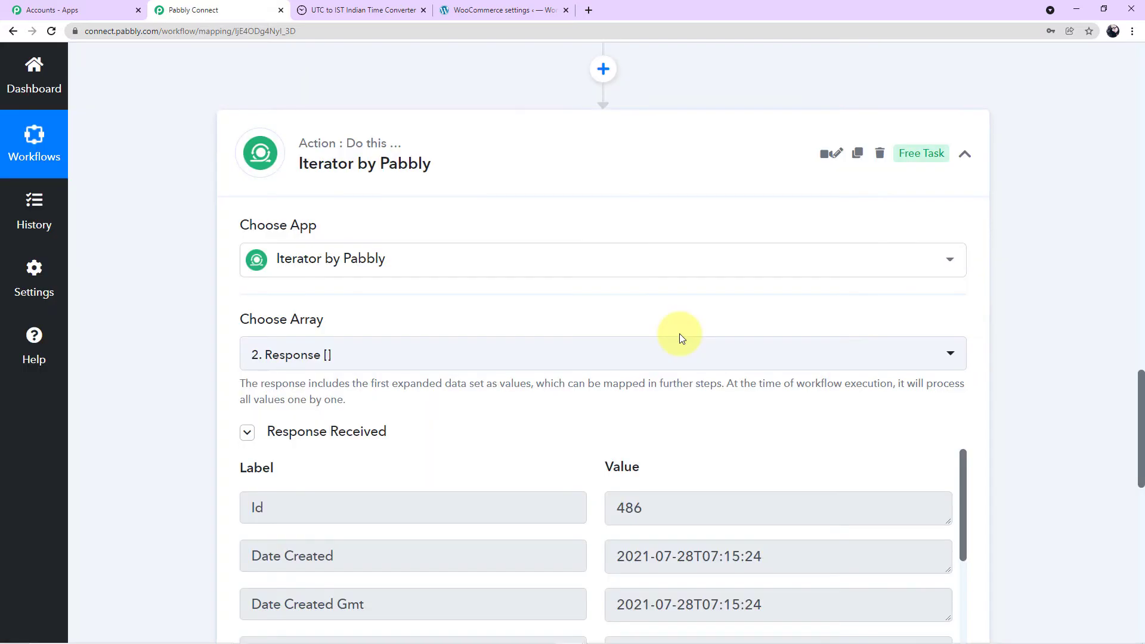
scroll(770, 391, "down", 5)
scroll(773, 395, "down", 14)
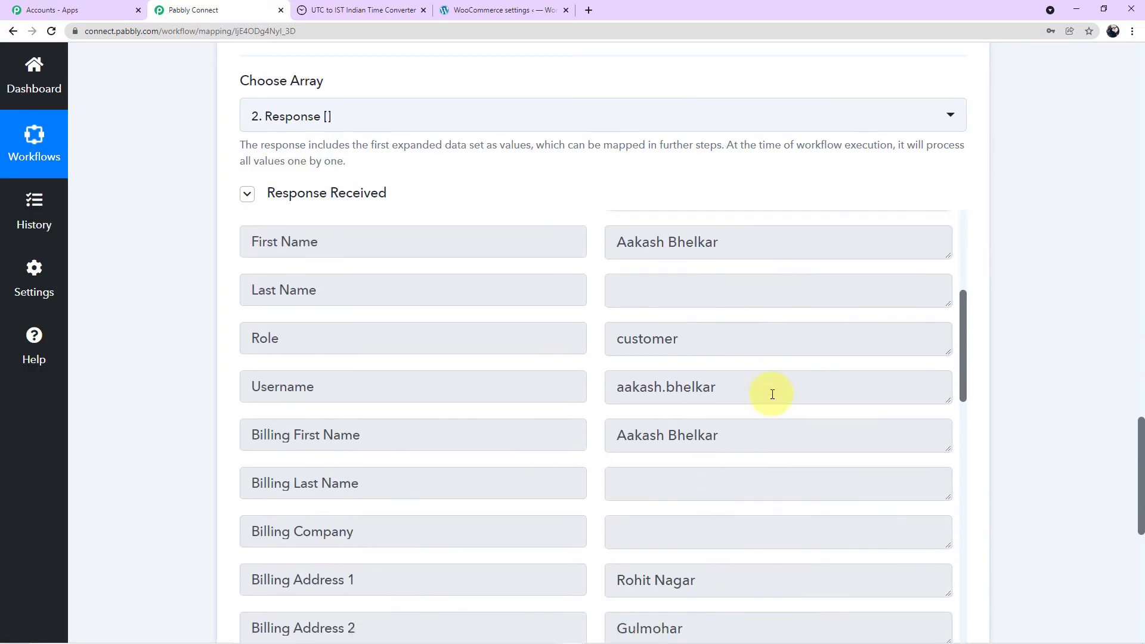
scroll(769, 370, "down", 10)
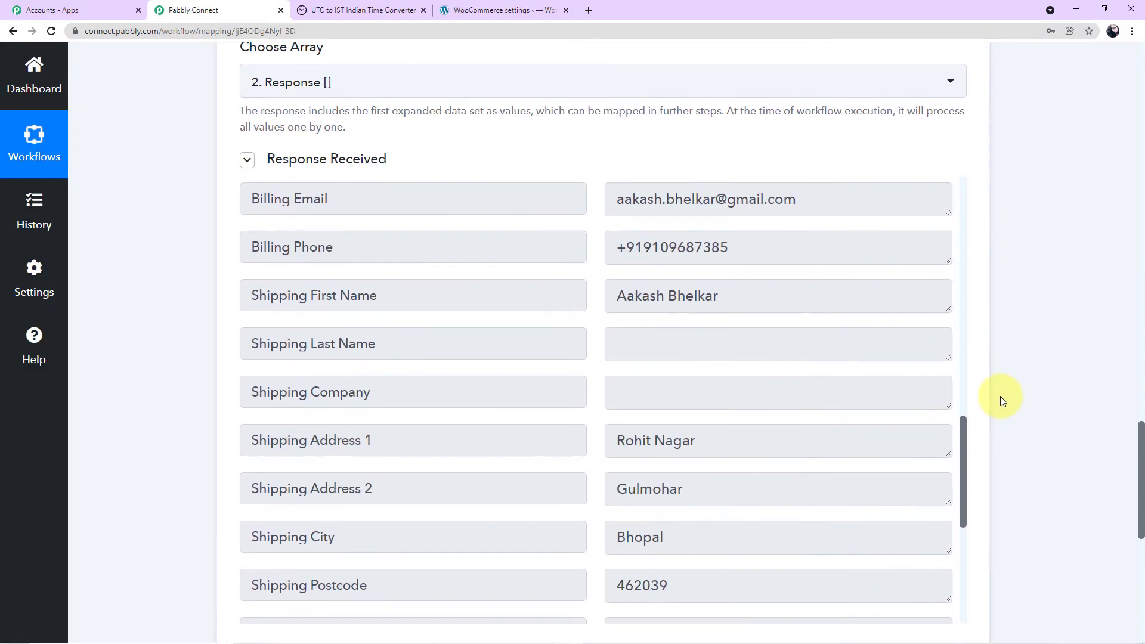
scroll(763, 333, "up", 13)
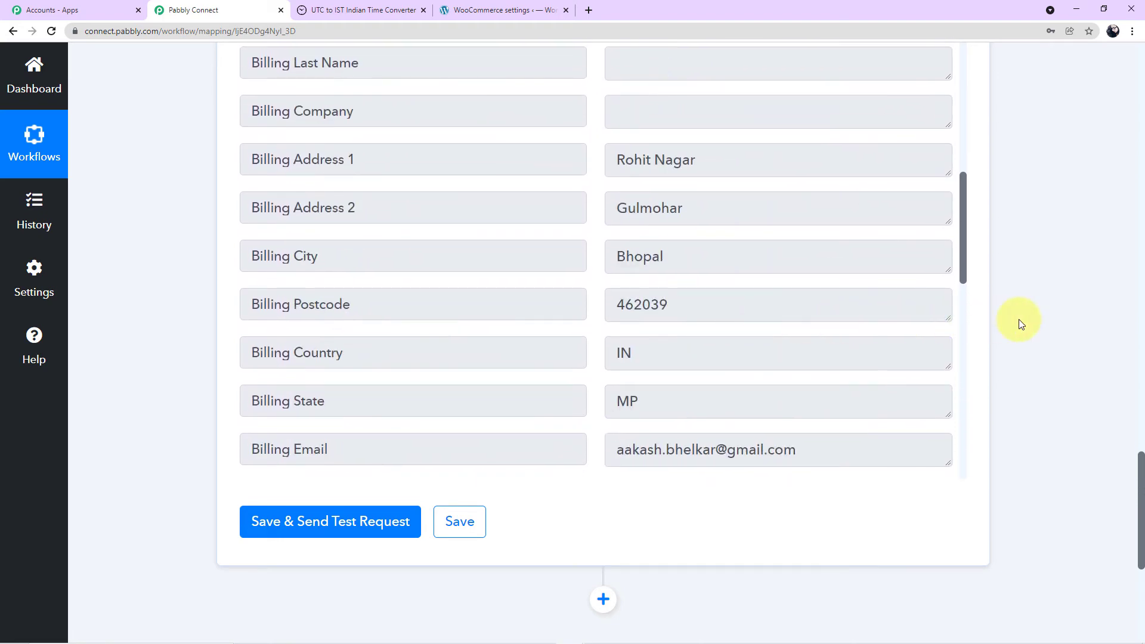
scroll(1016, 324, "up", 6)
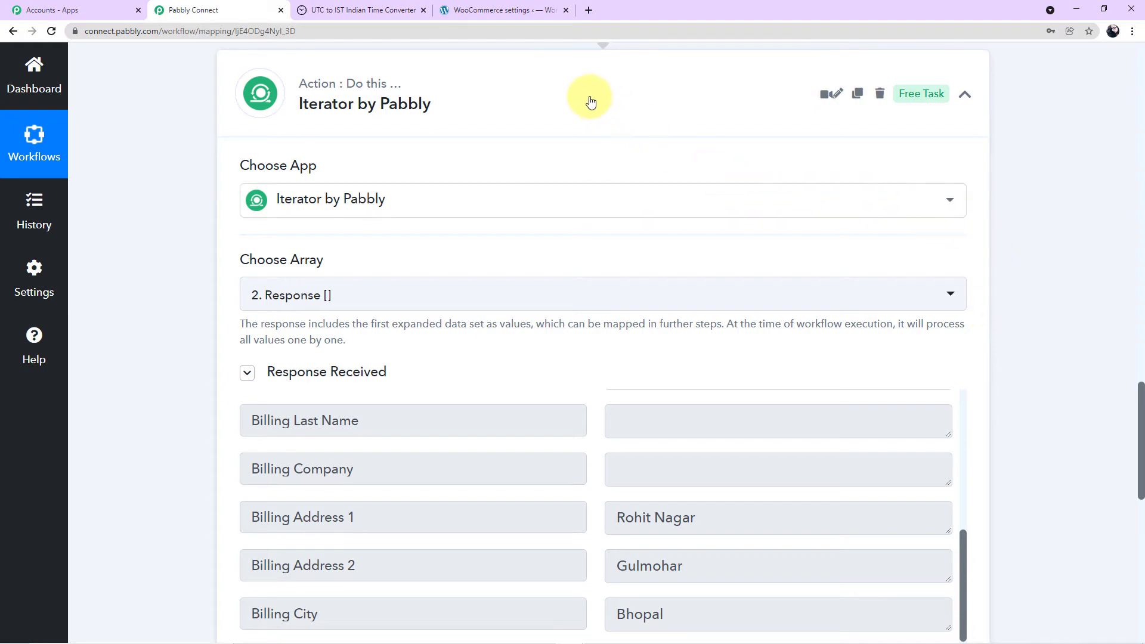
Step: Switch to the store's WordPress admin and open the list of all users
left_click(531, 7)
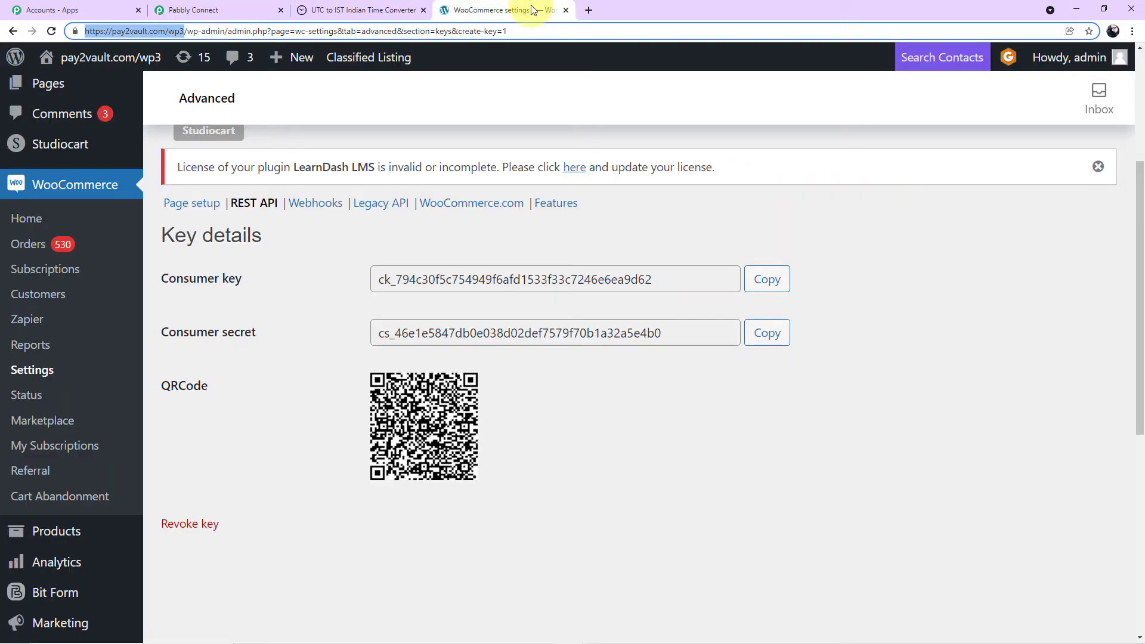
scroll(46, 256, "down", 5)
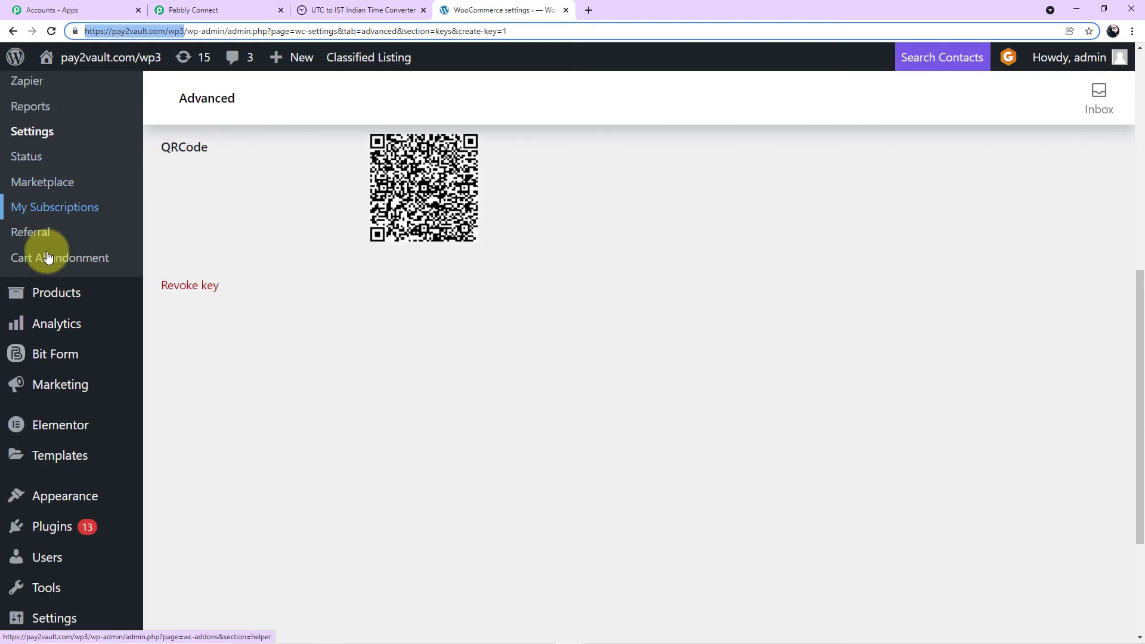
scroll(48, 256, "down", 2)
mouse_move(69, 381)
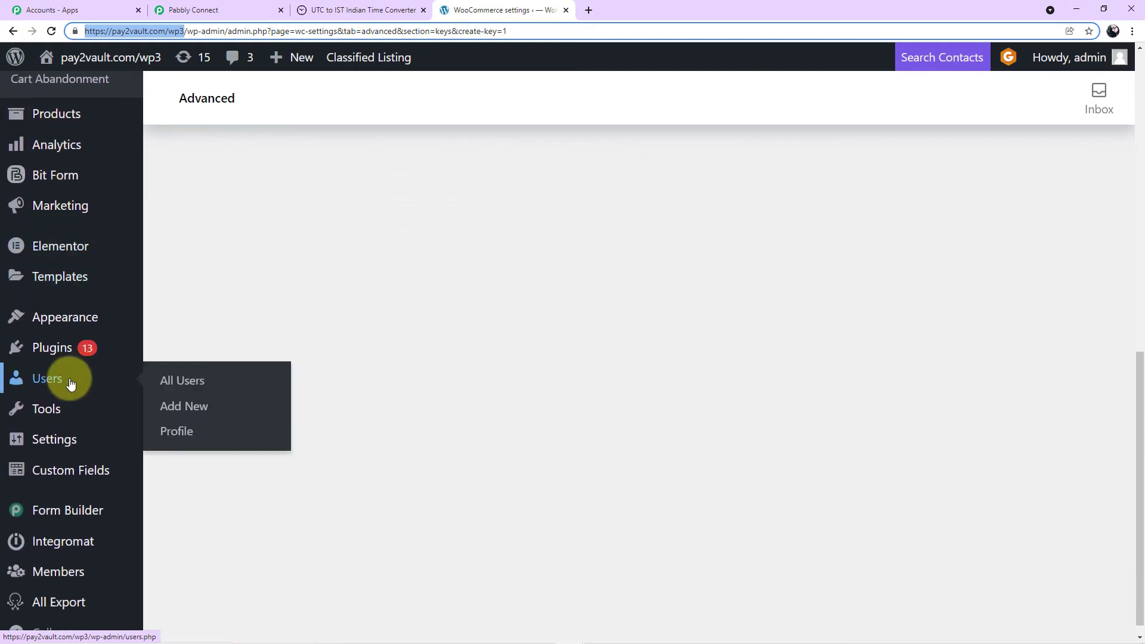
left_click(175, 388)
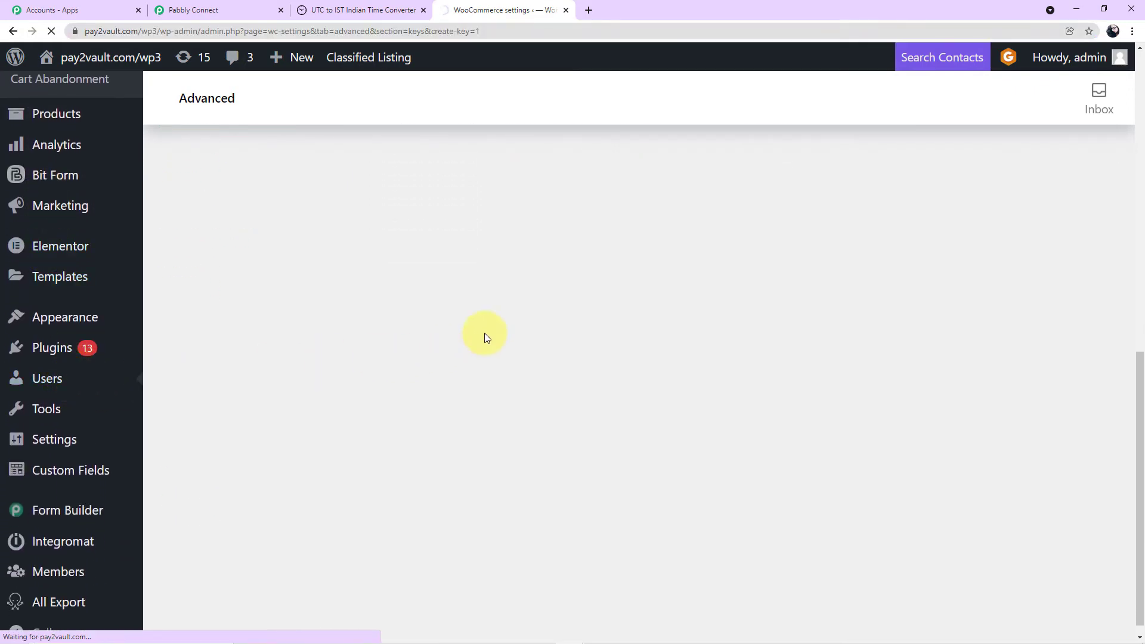
Step: Examine the WordPress user list, looking for the accounts whose role is Customer among the other roles
scroll(484, 338, "down", 2)
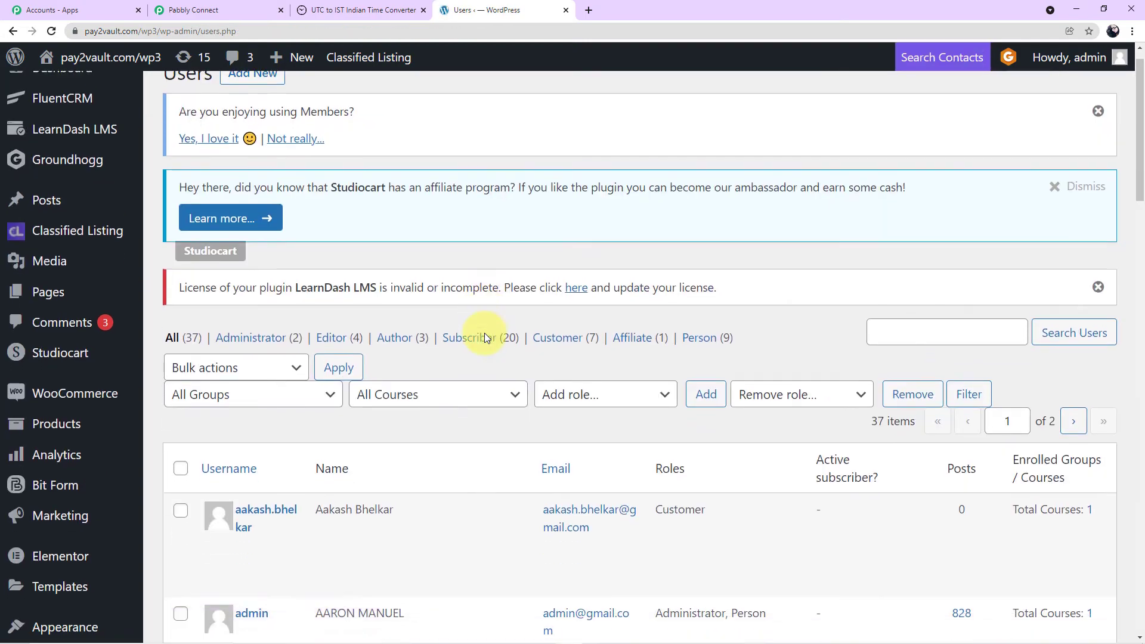
scroll(484, 337, "down", 12)
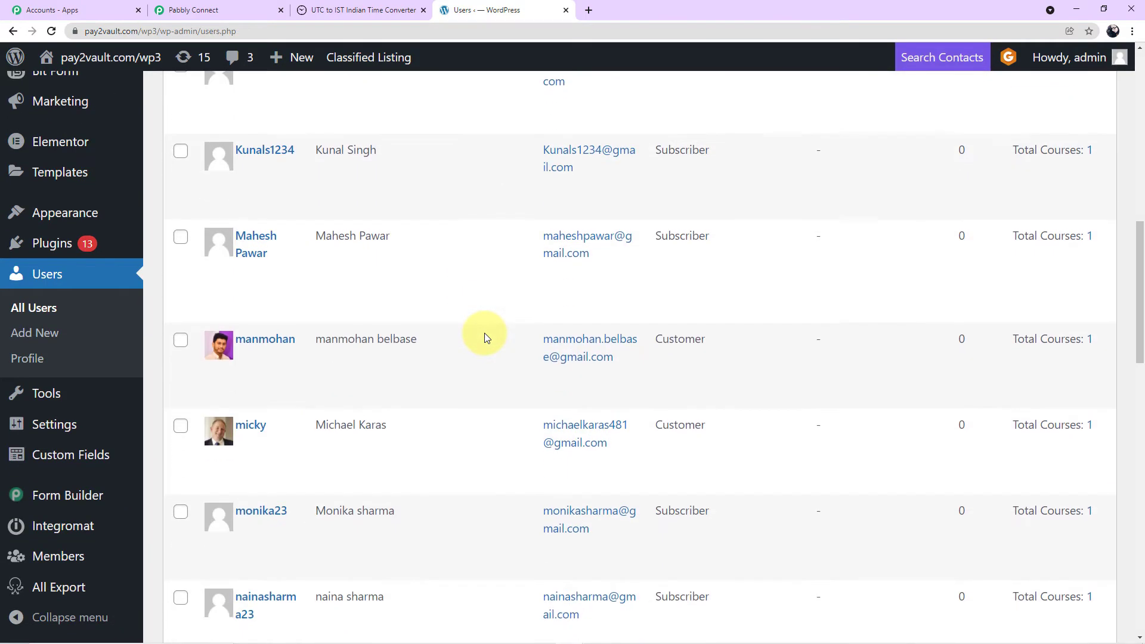
scroll(484, 337, "down", 10)
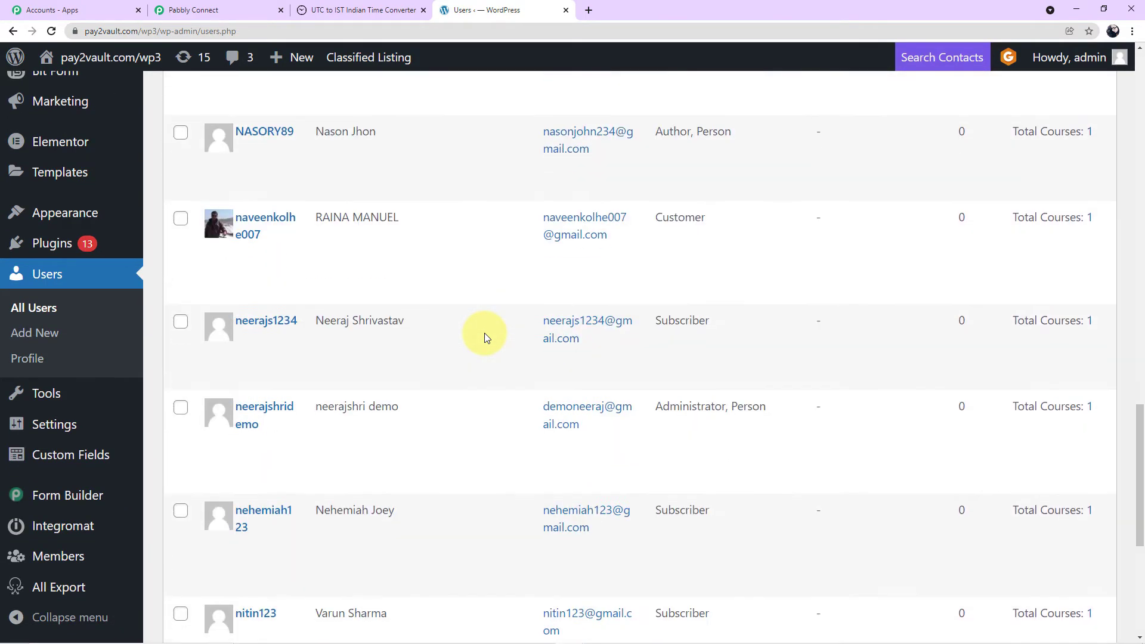
scroll(485, 338, "down", 3)
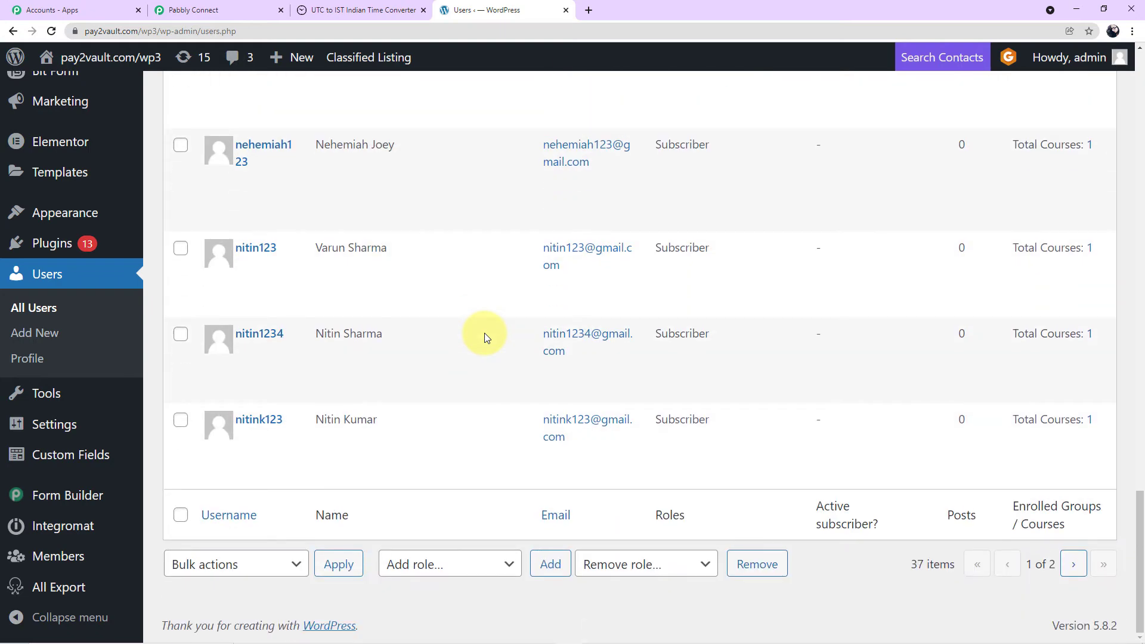
scroll(484, 338, "up", 6)
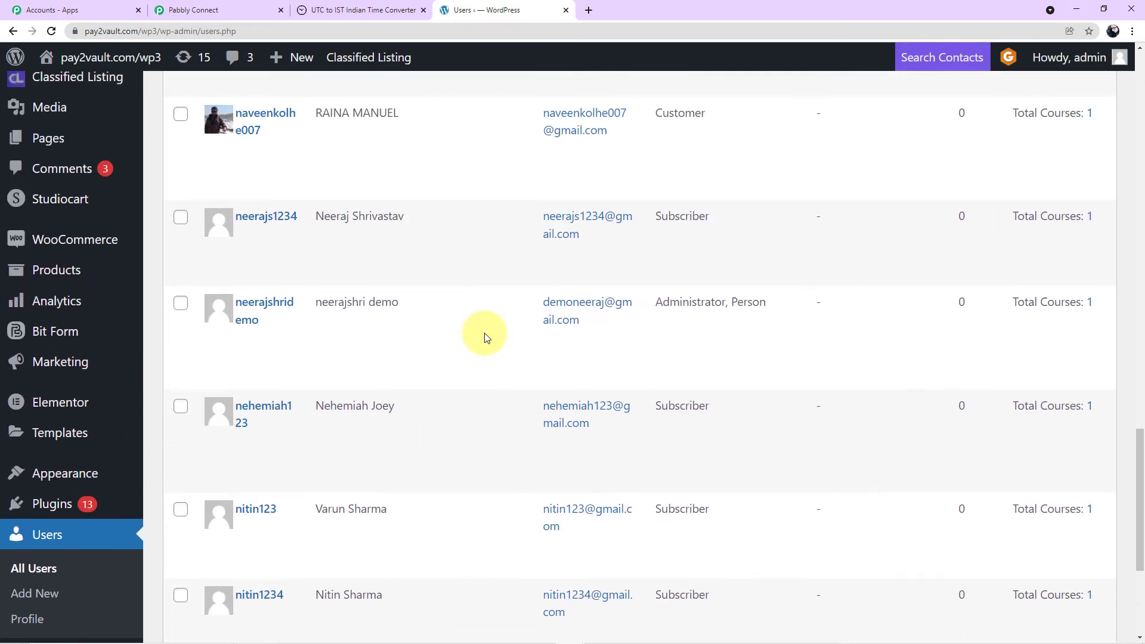
scroll(484, 337, "up", 7)
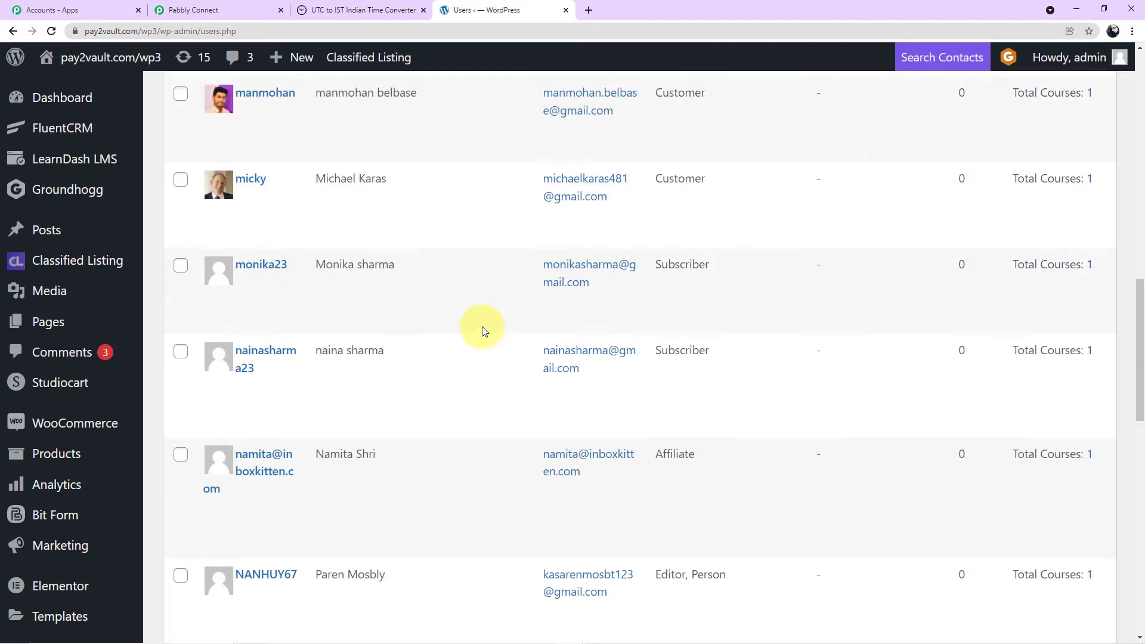
scroll(405, 218, "up", 3)
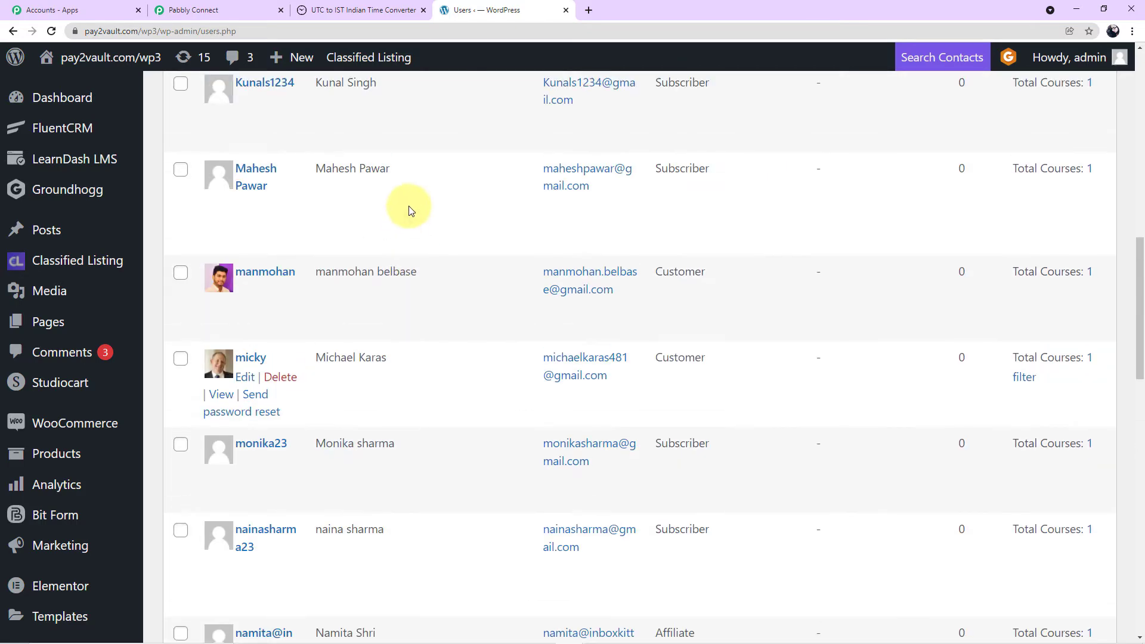
scroll(441, 383, "up", 3)
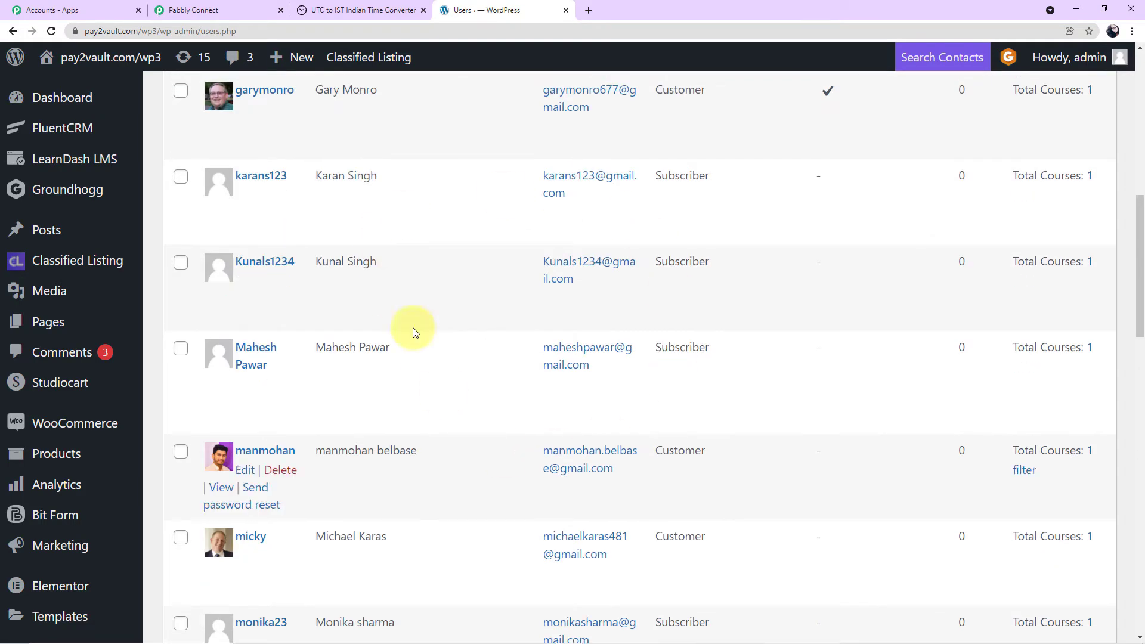
scroll(501, 265, "up", 1)
scroll(501, 265, "up", 3)
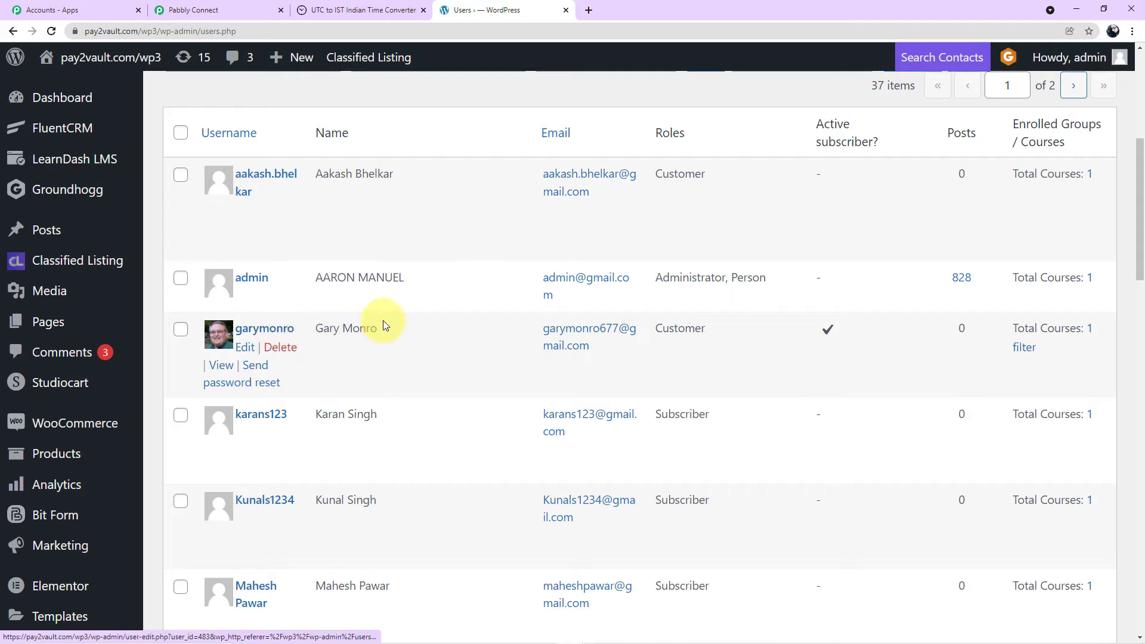
scroll(470, 343, "down", 3)
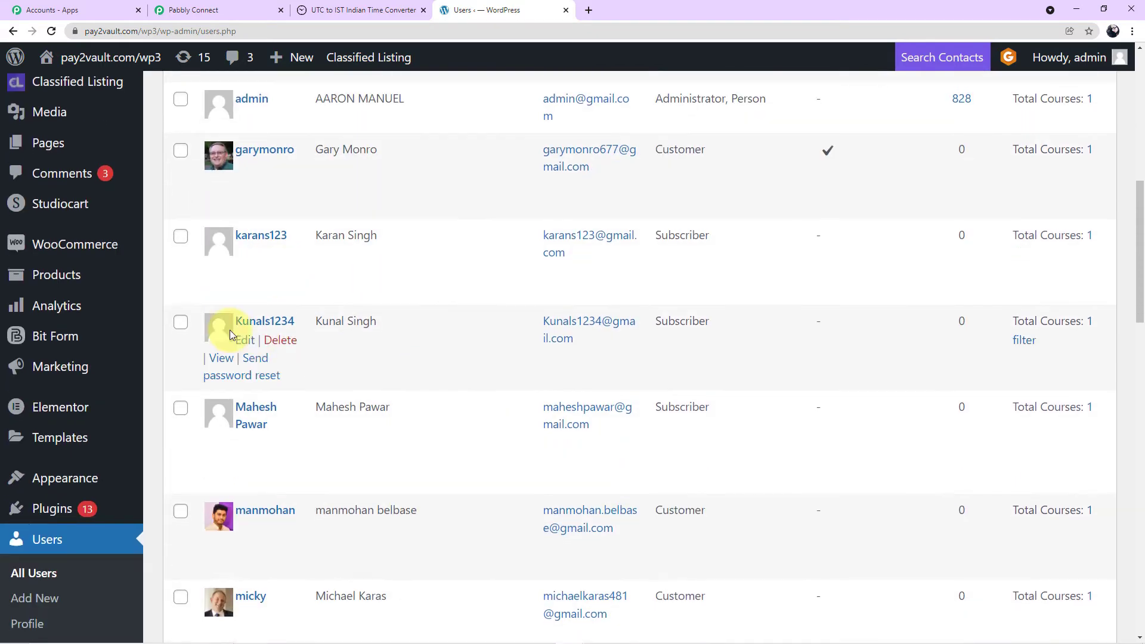
scroll(412, 449, "down", 4)
scroll(411, 449, "down", 15)
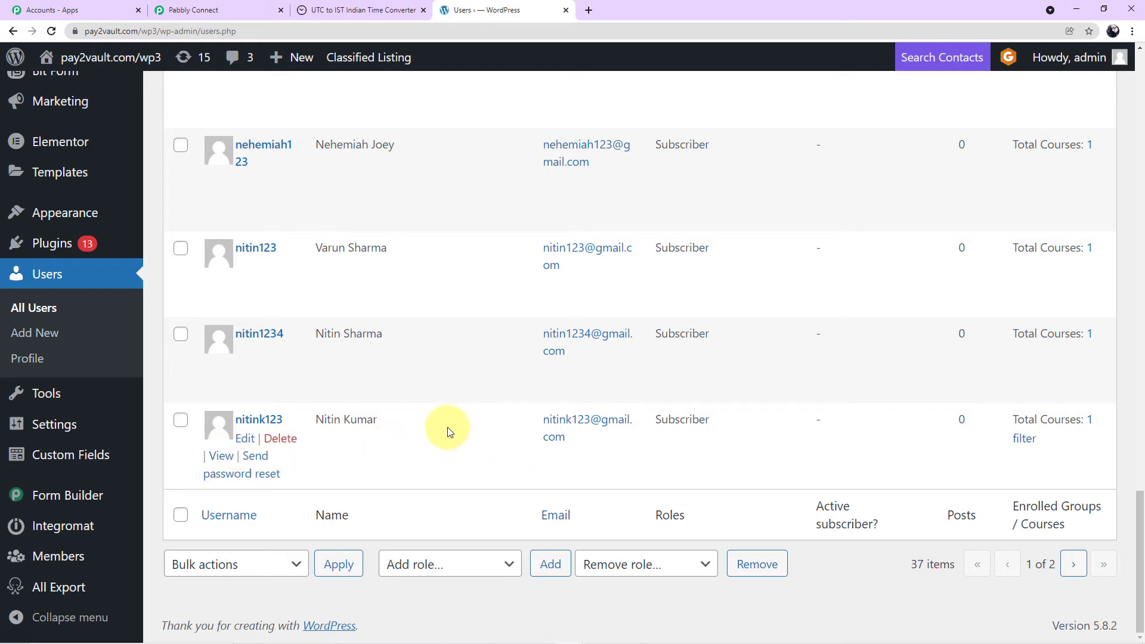
scroll(448, 425, "up", 8)
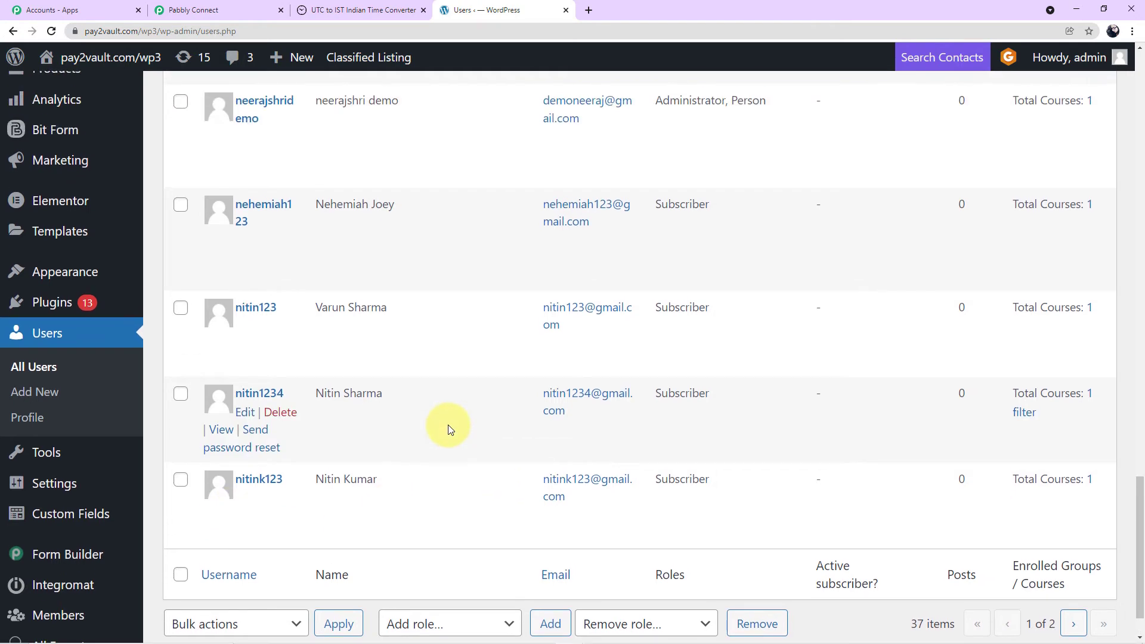
scroll(449, 424, "up", 10)
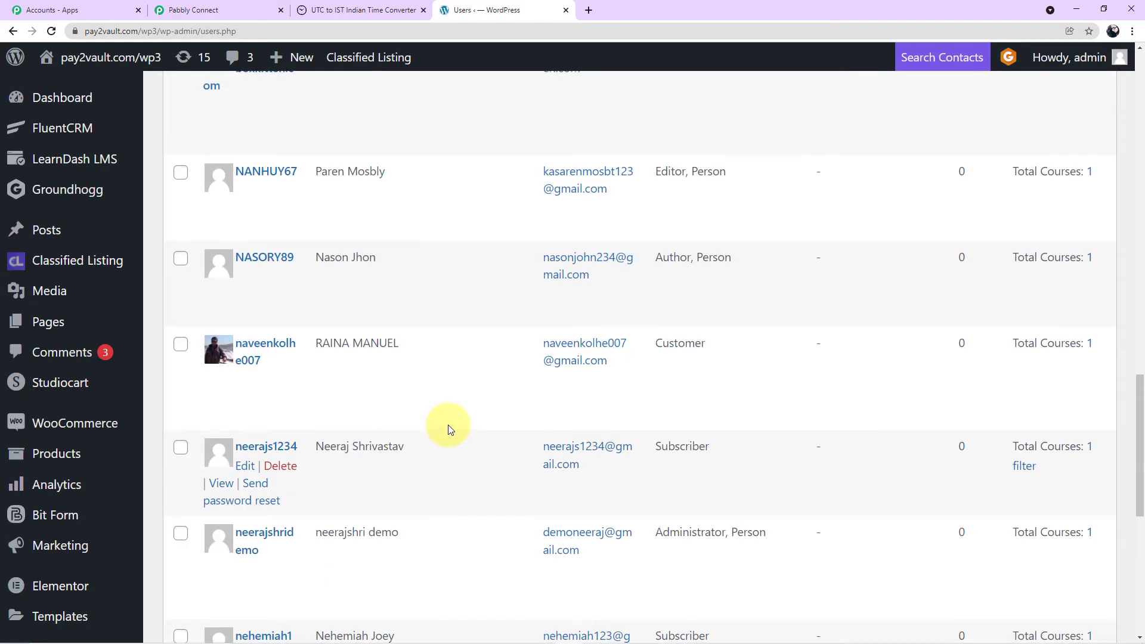
scroll(448, 428, "up", 3)
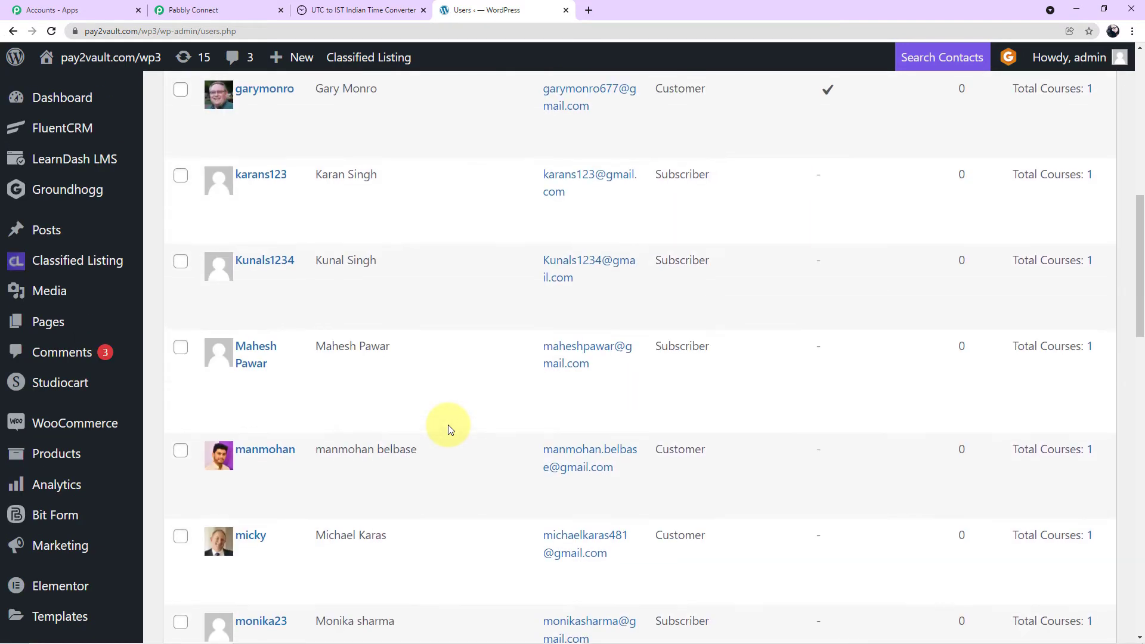
Step: Return to the Pabbly Connect workflow and review the Iterator's received fields from the Id onward
left_click(237, 10)
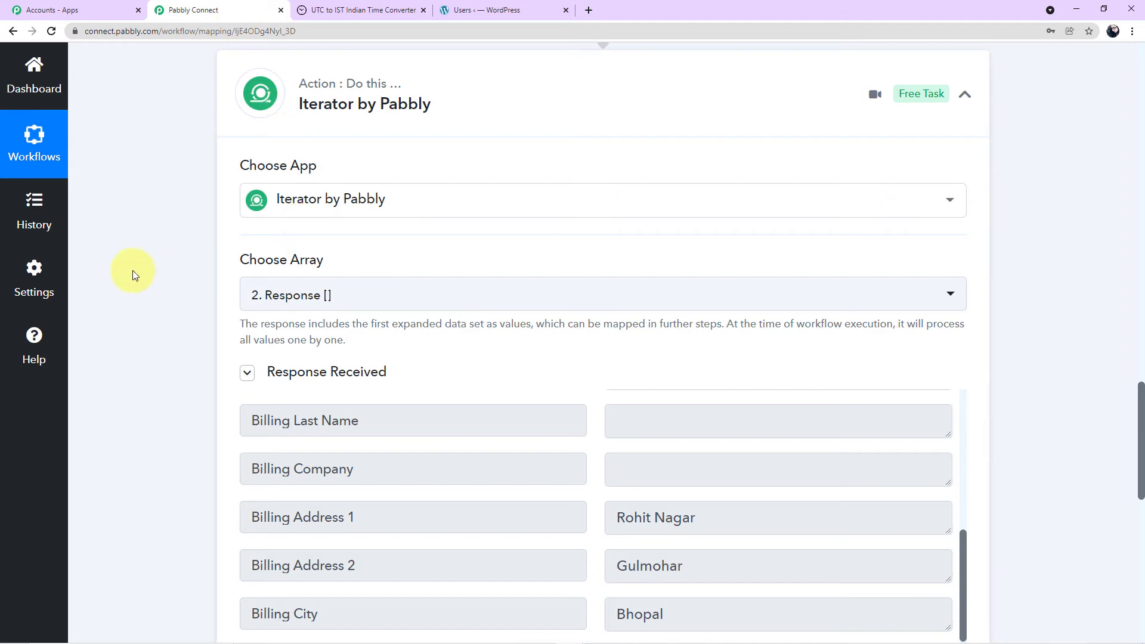
scroll(508, 247, "down", 5)
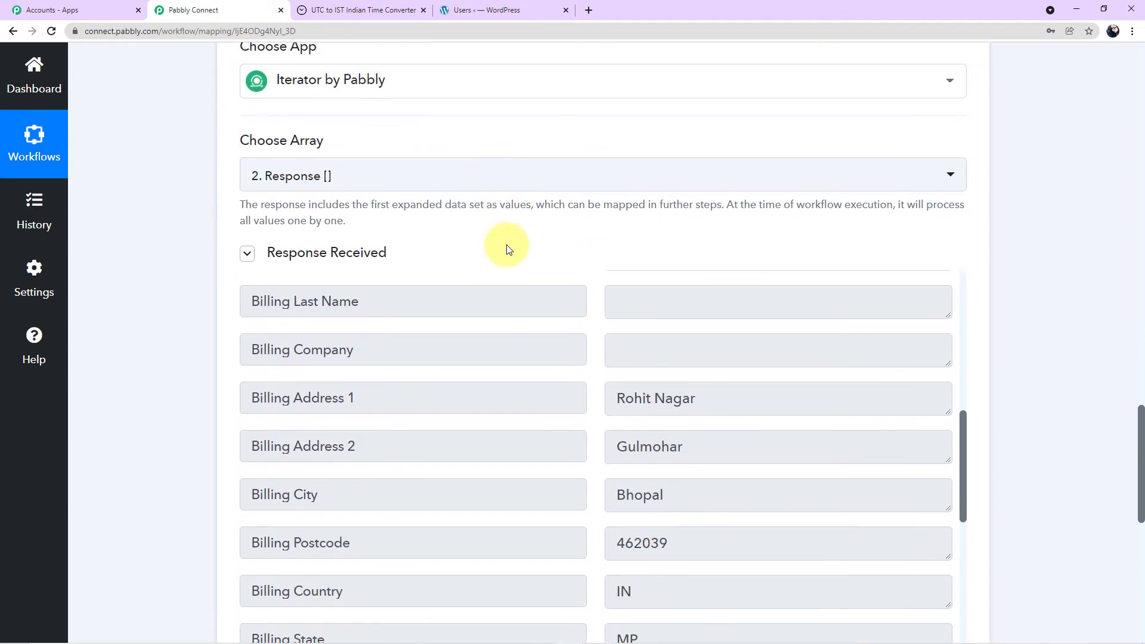
scroll(669, 316, "up", 4)
scroll(672, 323, "up", 6)
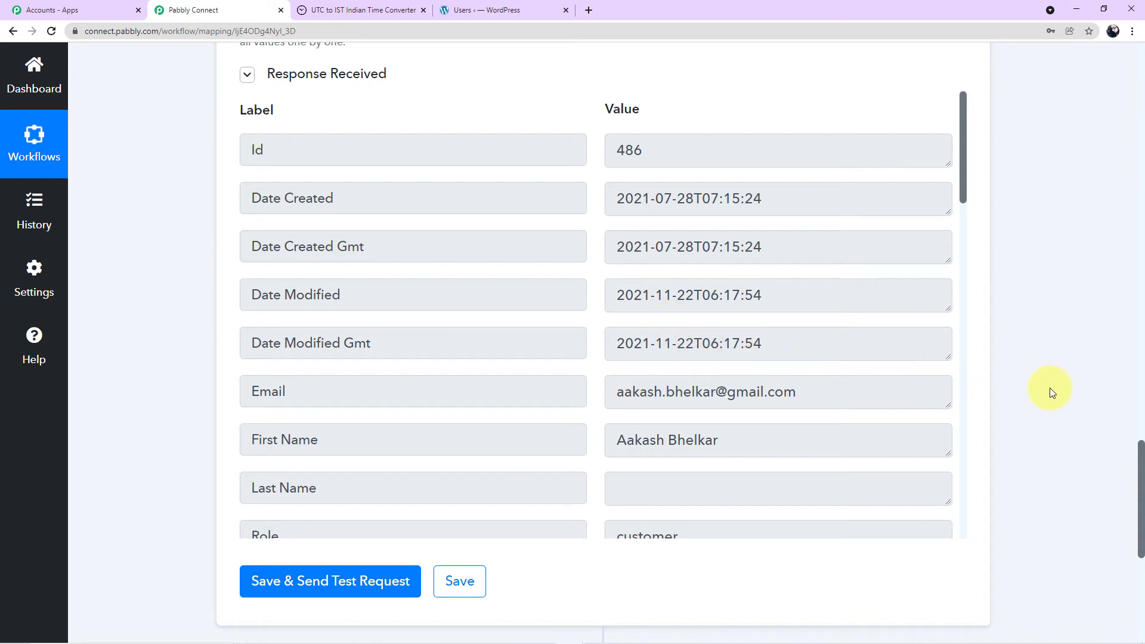
Step: Add an action step after the Iterator and choose WhatsApp by 360Dialog as its app
scroll(1052, 392, "down", 2)
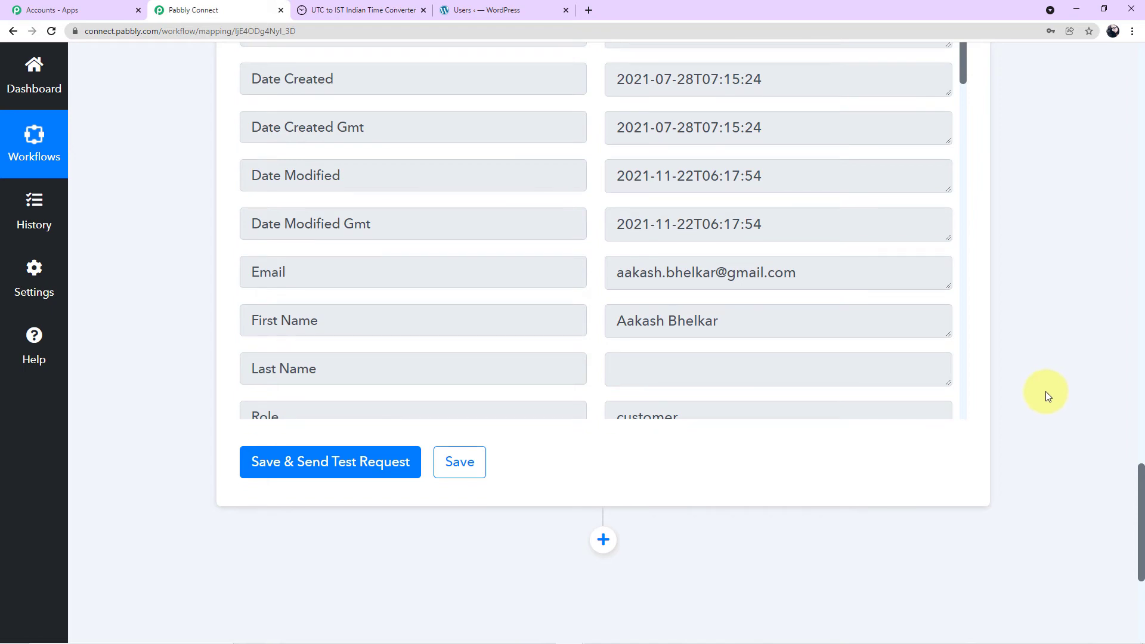
scroll(1046, 391, "down", 2)
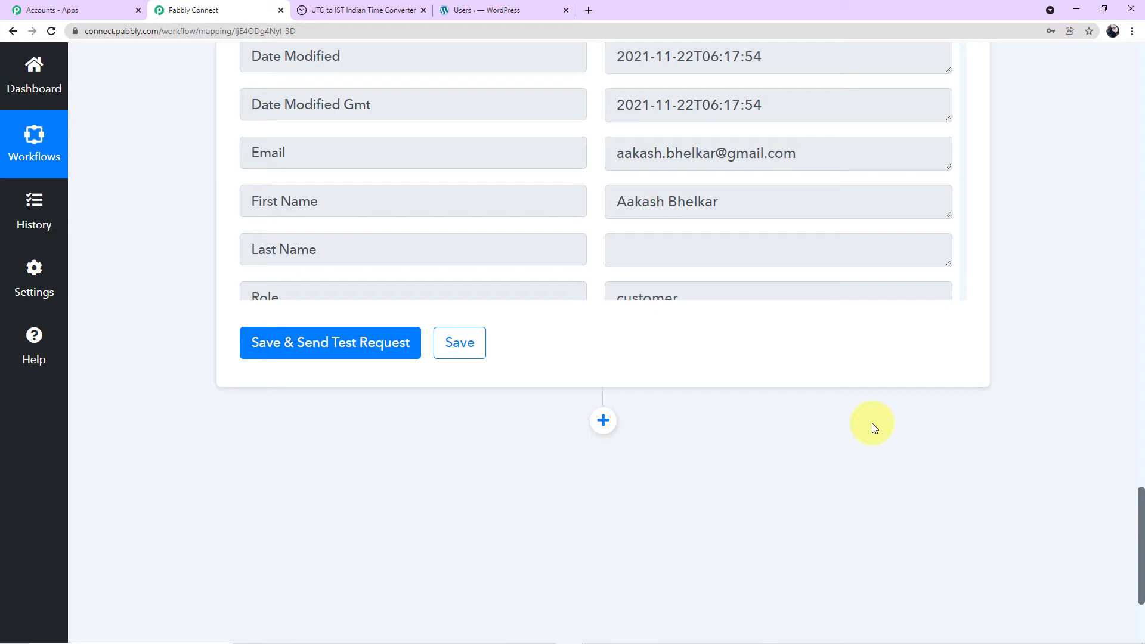
left_click(603, 420)
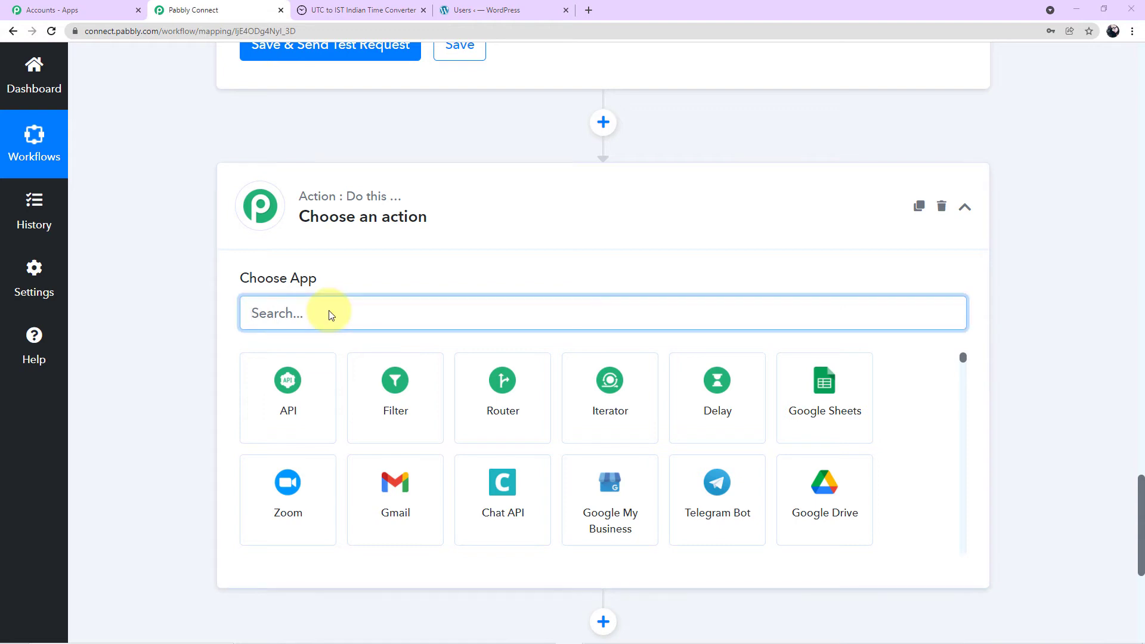
type("360")
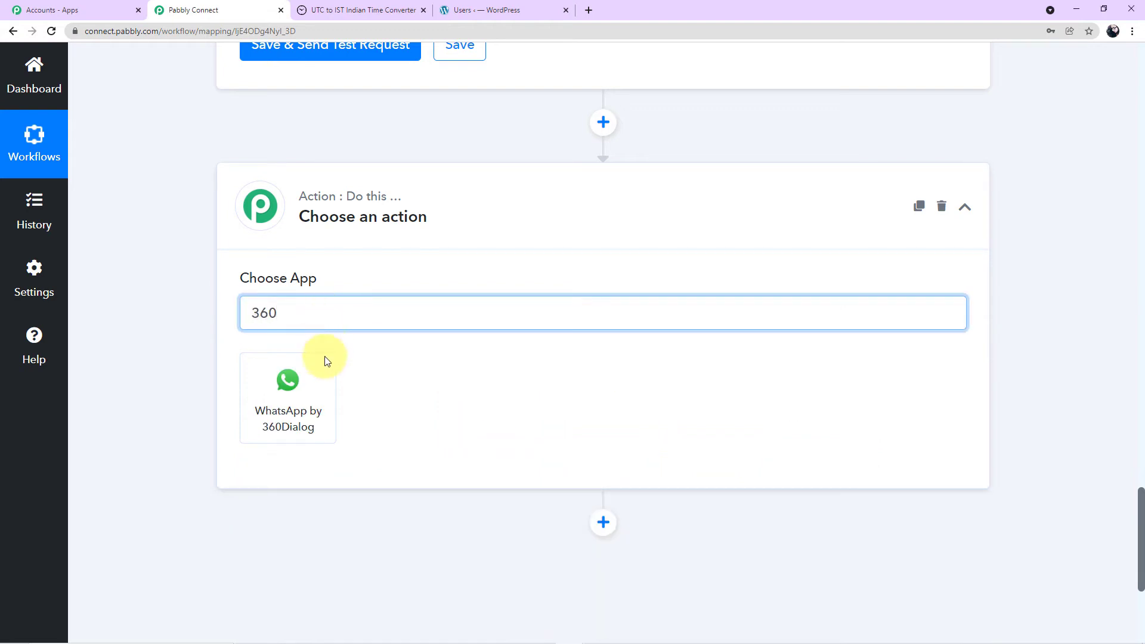
left_click(300, 403)
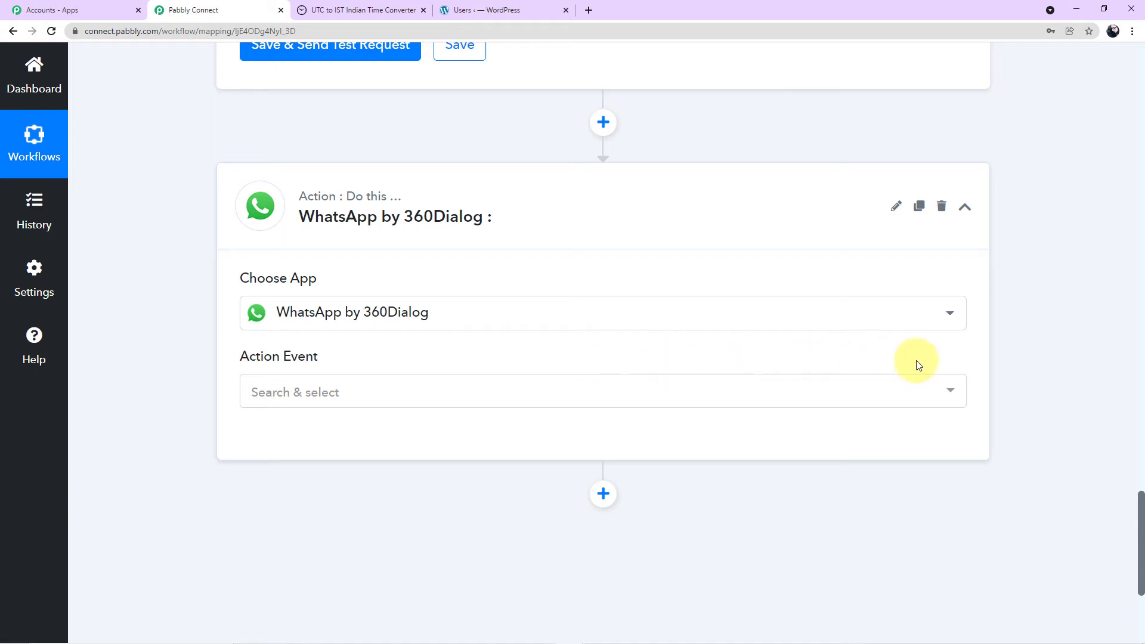
Step: Set the WhatsApp by 360Dialog action event to Send Template Message
left_click(954, 400)
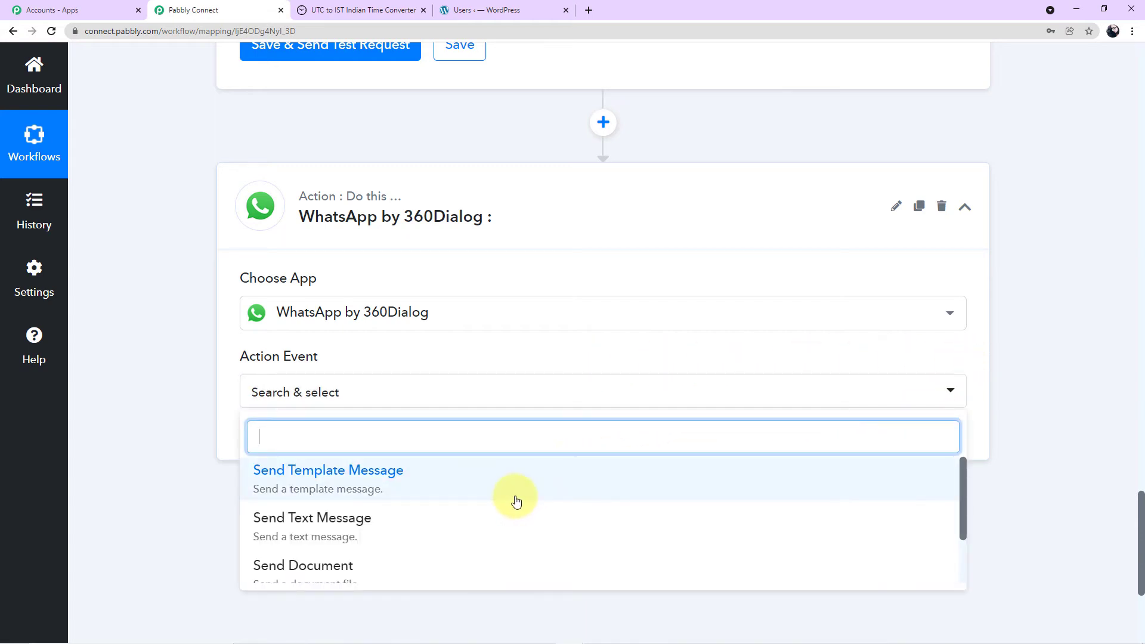
scroll(514, 499, "down", 2)
scroll(495, 514, "up", 2)
left_click(369, 488)
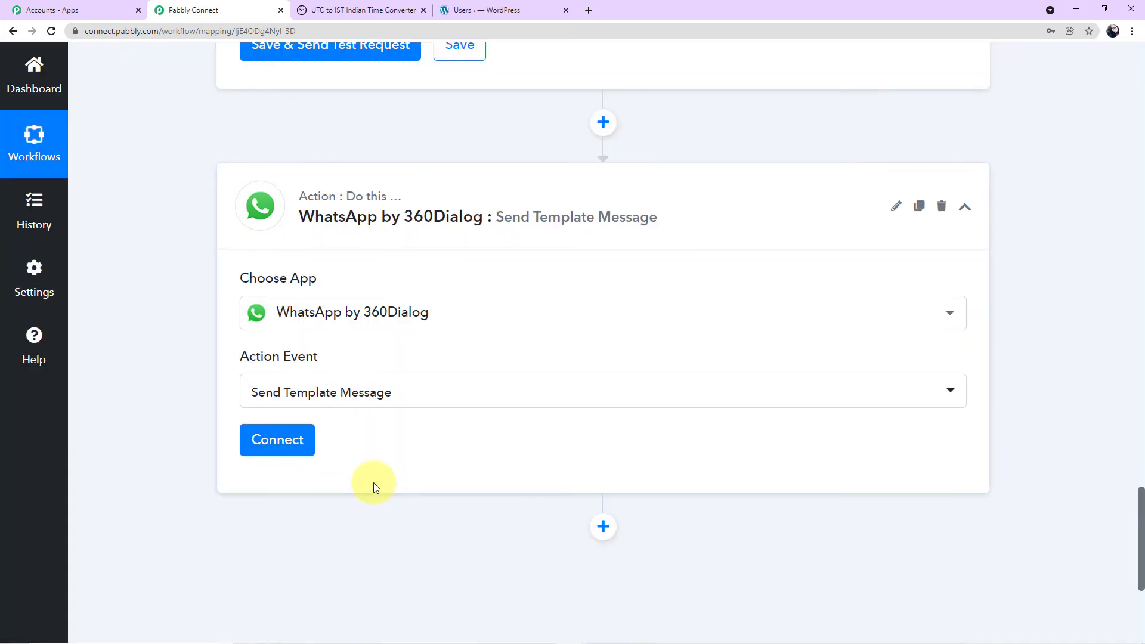
Step: Begin connecting the WhatsApp action with a new connection and bring up its API Key and Domain fields
left_click(298, 448)
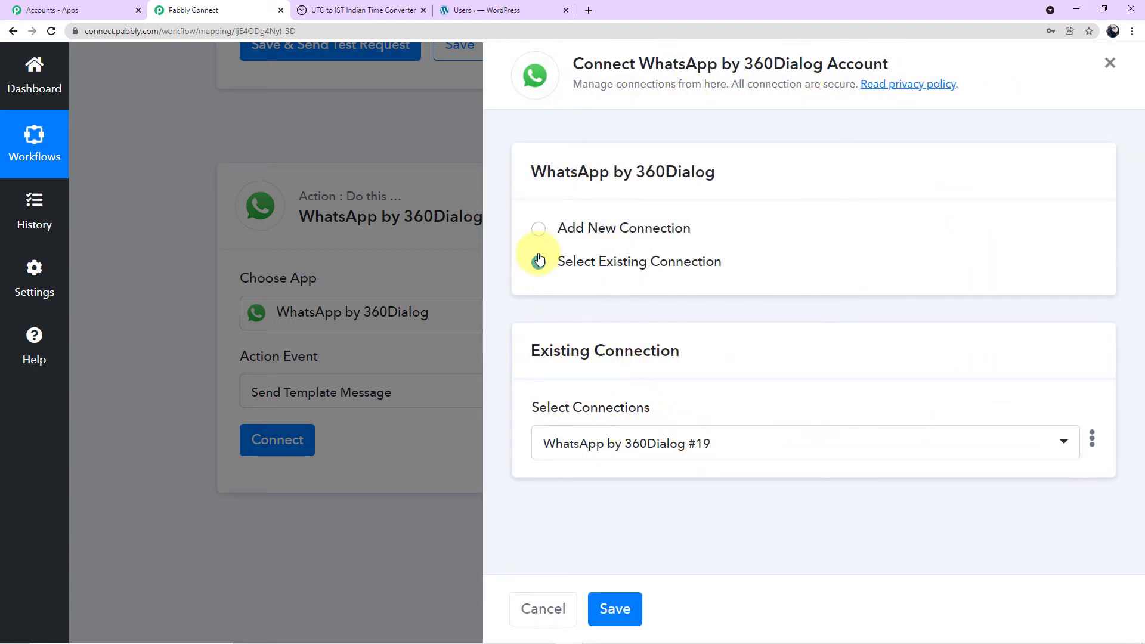
left_click(537, 229)
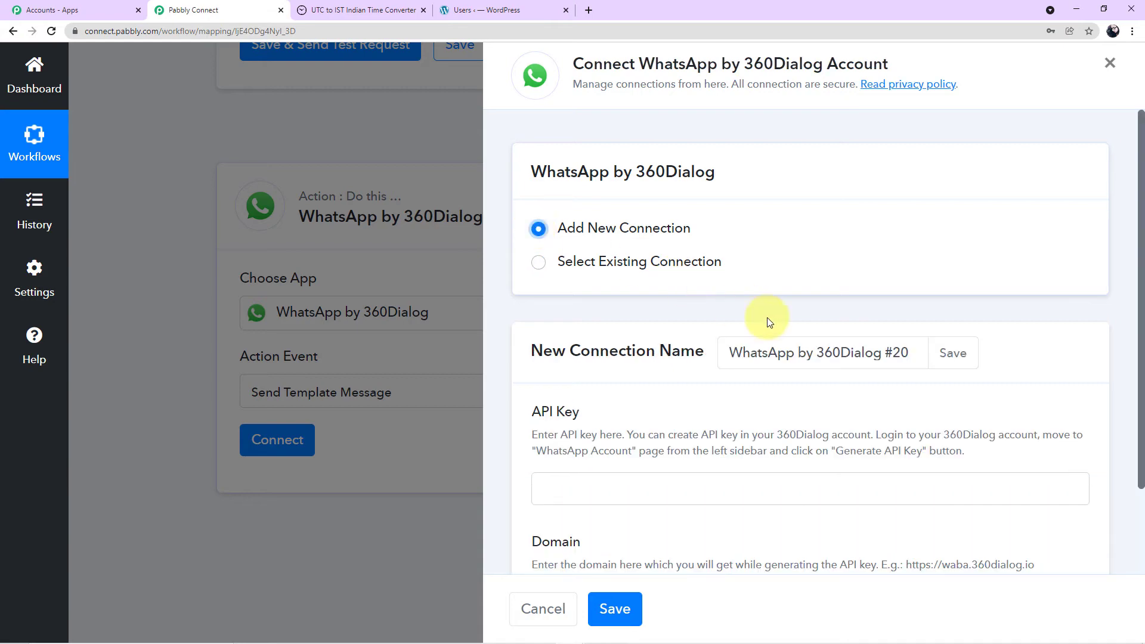
scroll(767, 320, "down", 2)
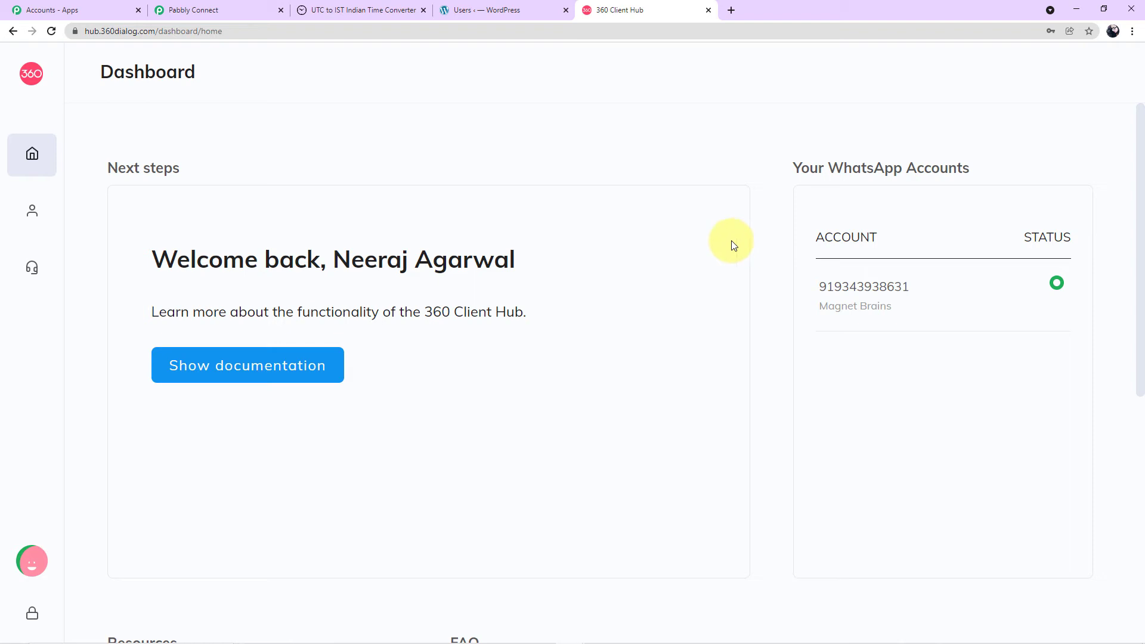
Step: Open the WhatsApp Accounts page in the 360 Client Hub and review its API key option against the Pabbly connection's API Key and Domain fields
mouse_move(59, 173)
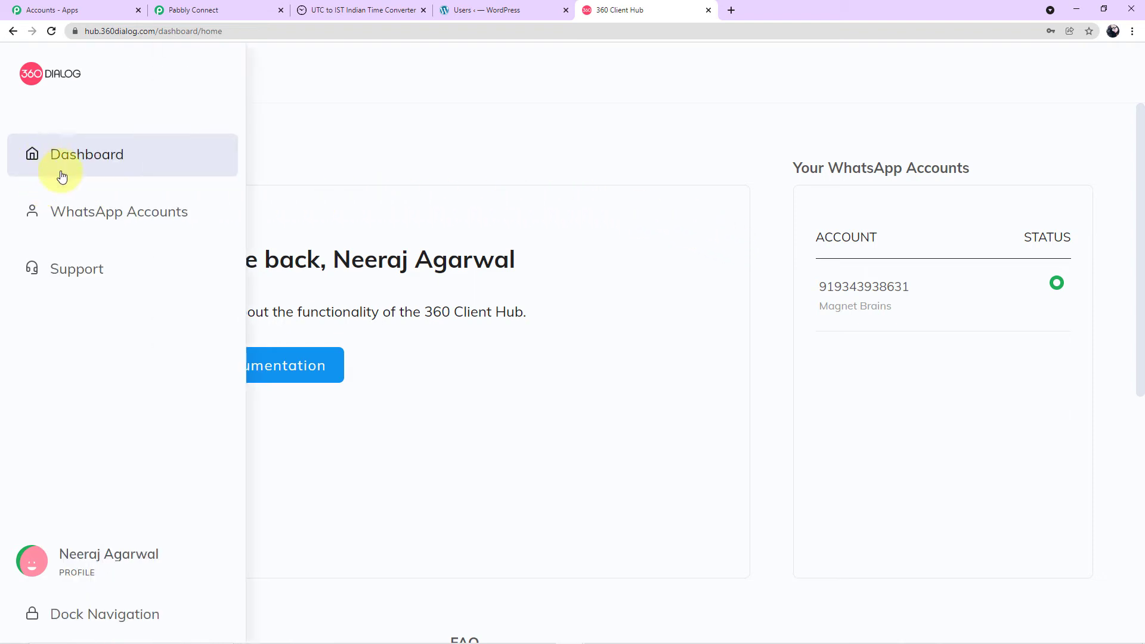
left_click(73, 213)
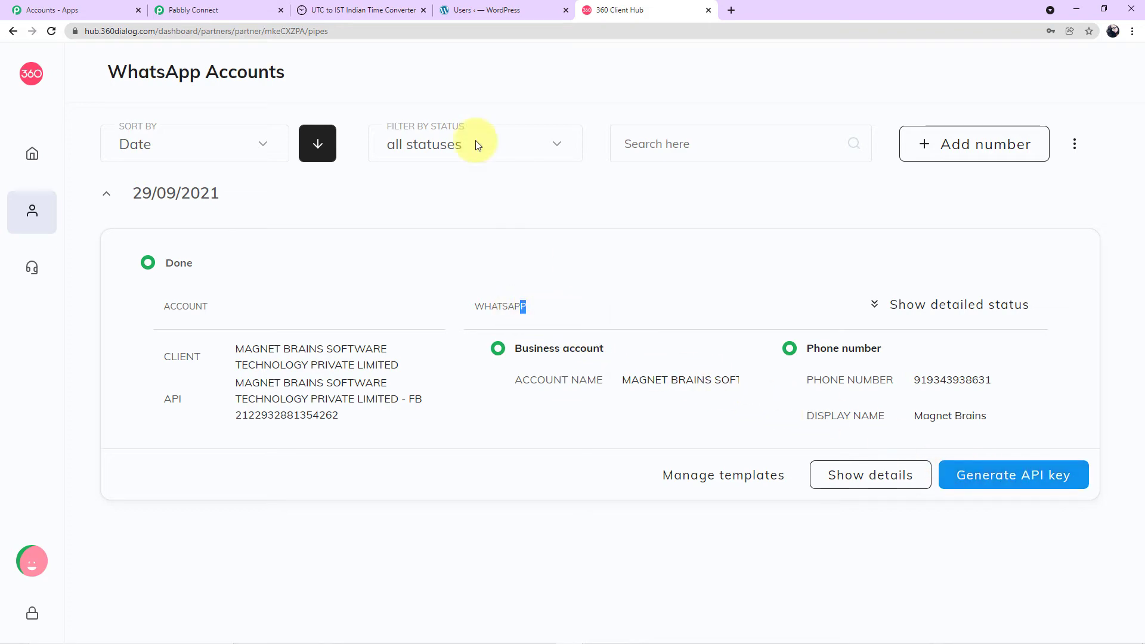
left_click(219, 6)
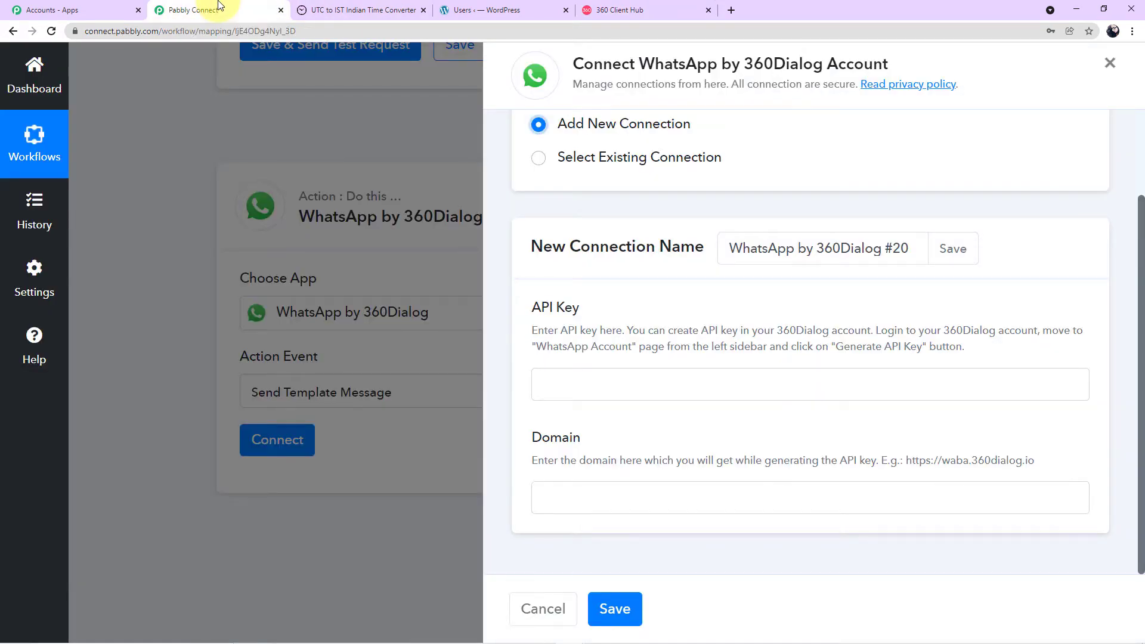
left_click(616, 377)
left_click(614, 9)
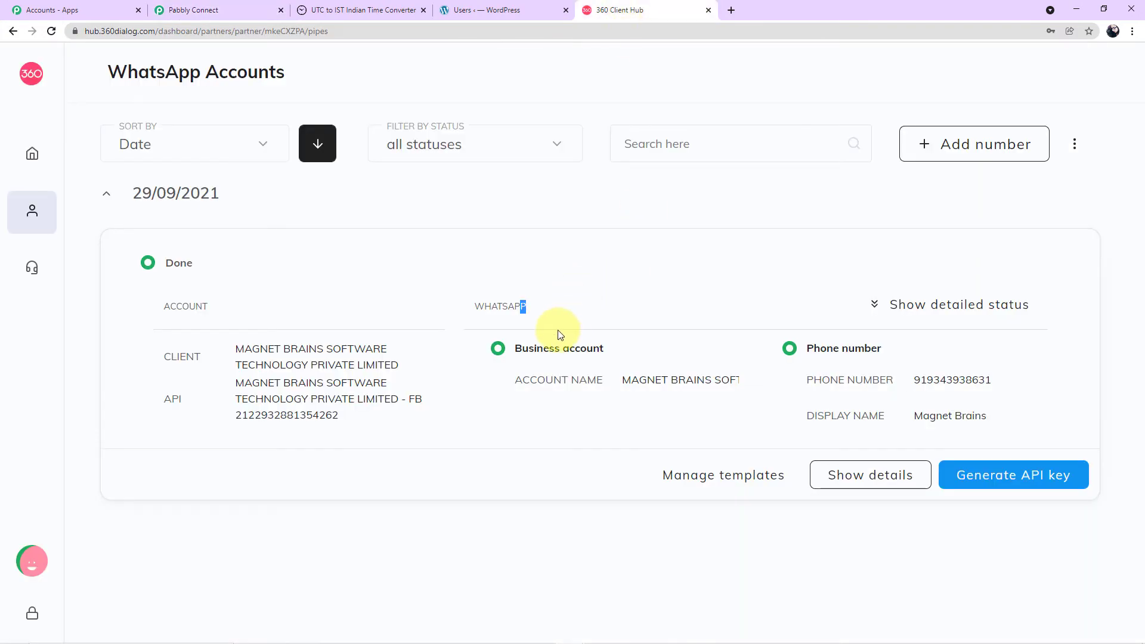
left_click_drag(560, 334, 642, 345)
left_click(226, 9)
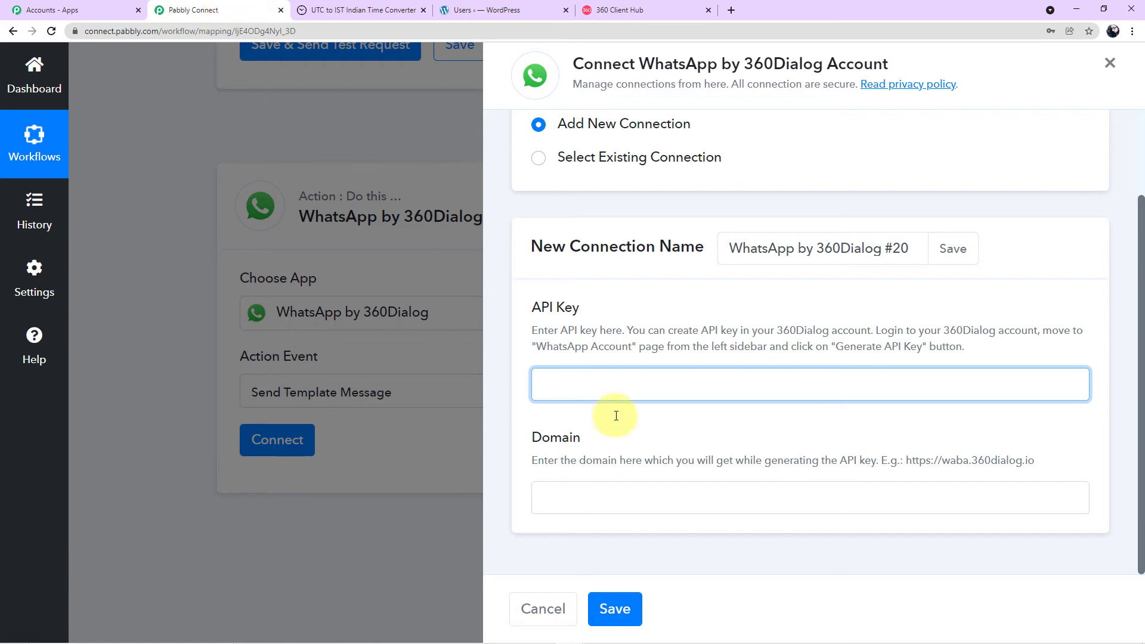
left_click(583, 501)
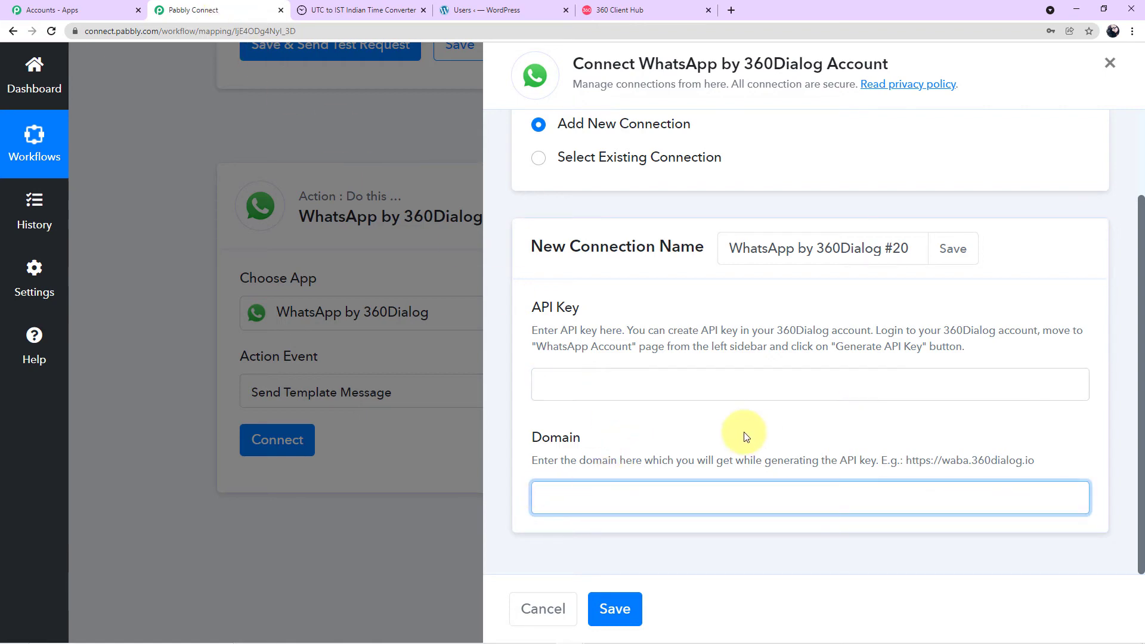
left_click(656, 10)
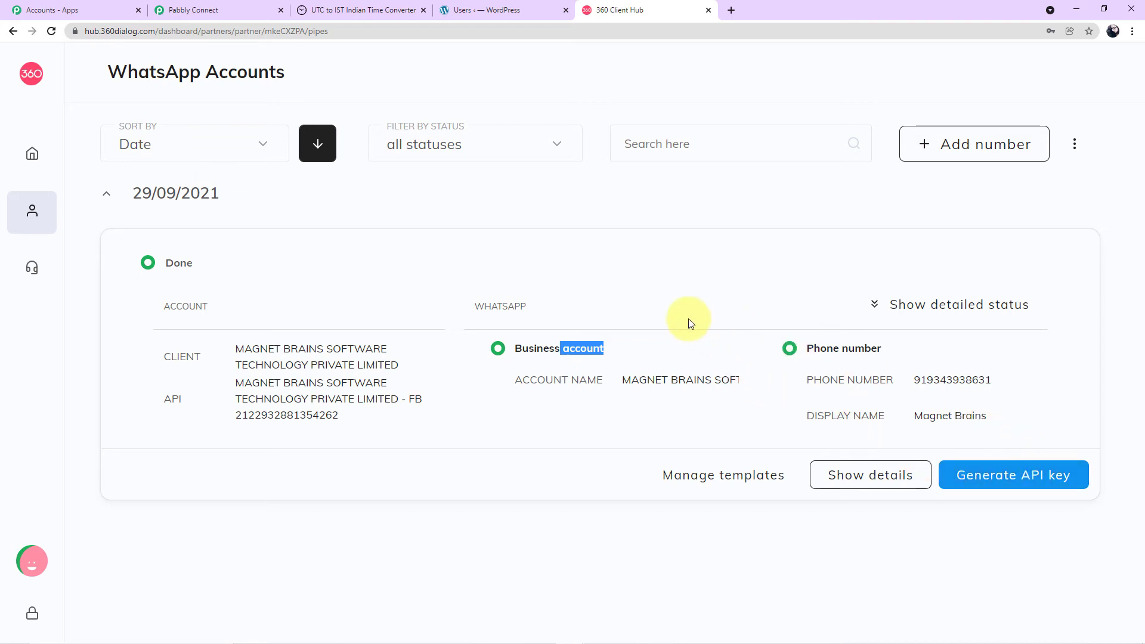
left_click(191, 6)
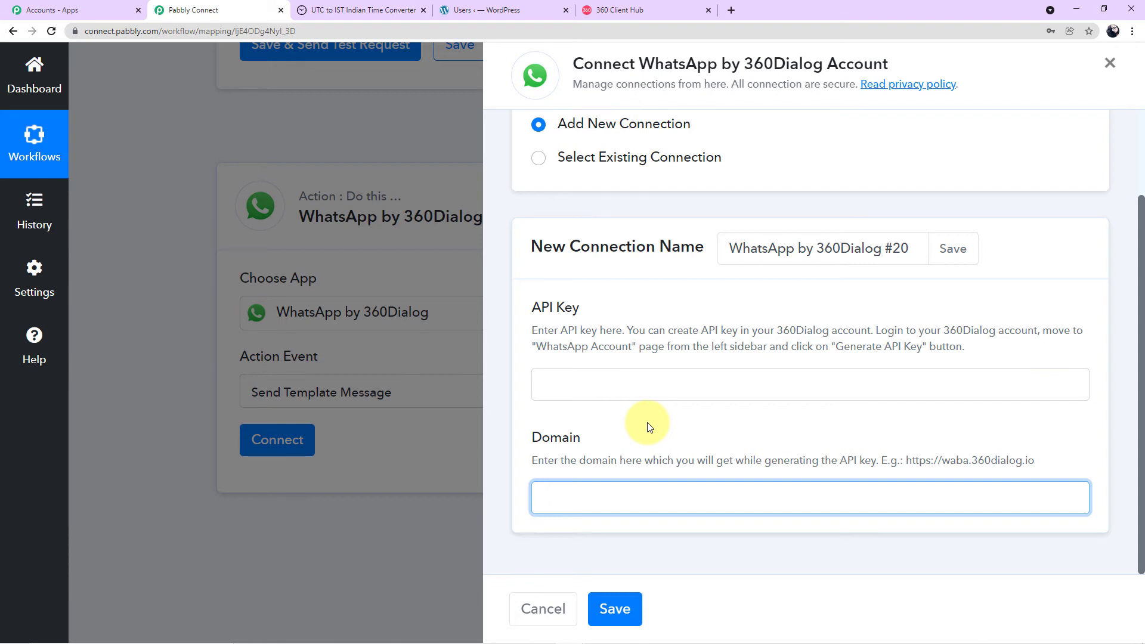
left_click(620, 10)
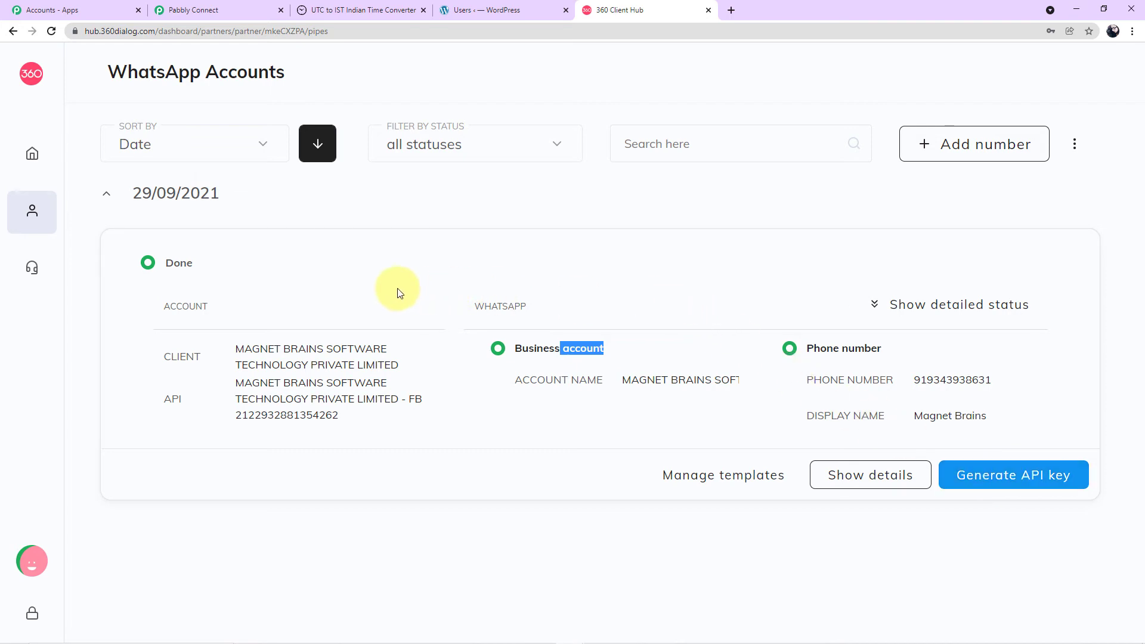
Step: Check the action's Template field in Pabbly Connect and open the WhatsApp account's message templates in the 360 Client Hub
left_click(185, 9)
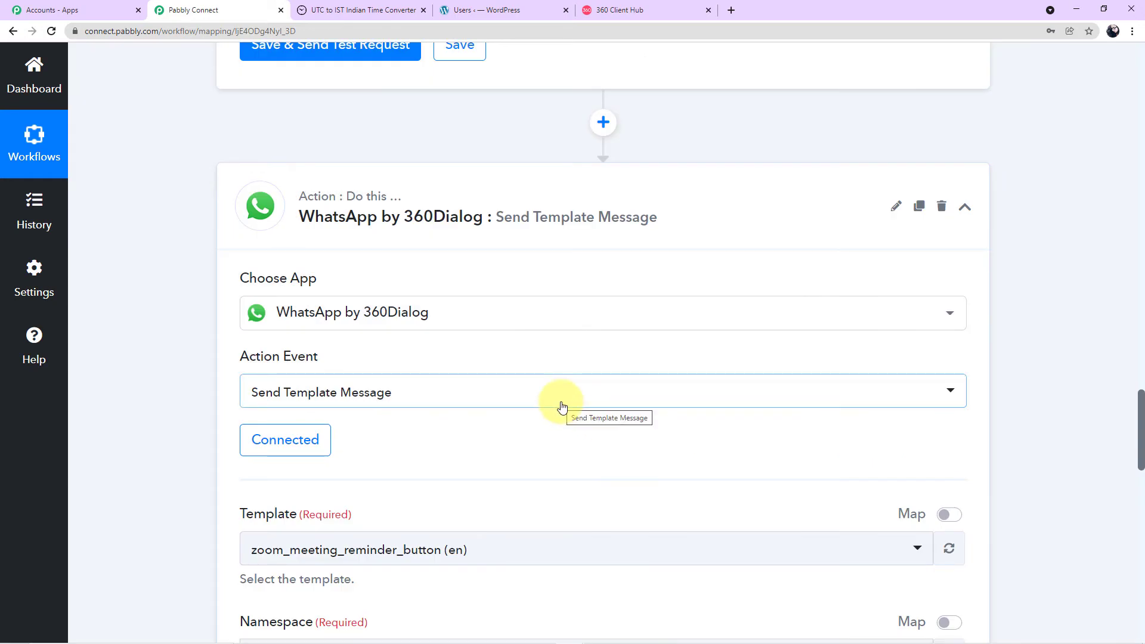
scroll(483, 459, "down", 2)
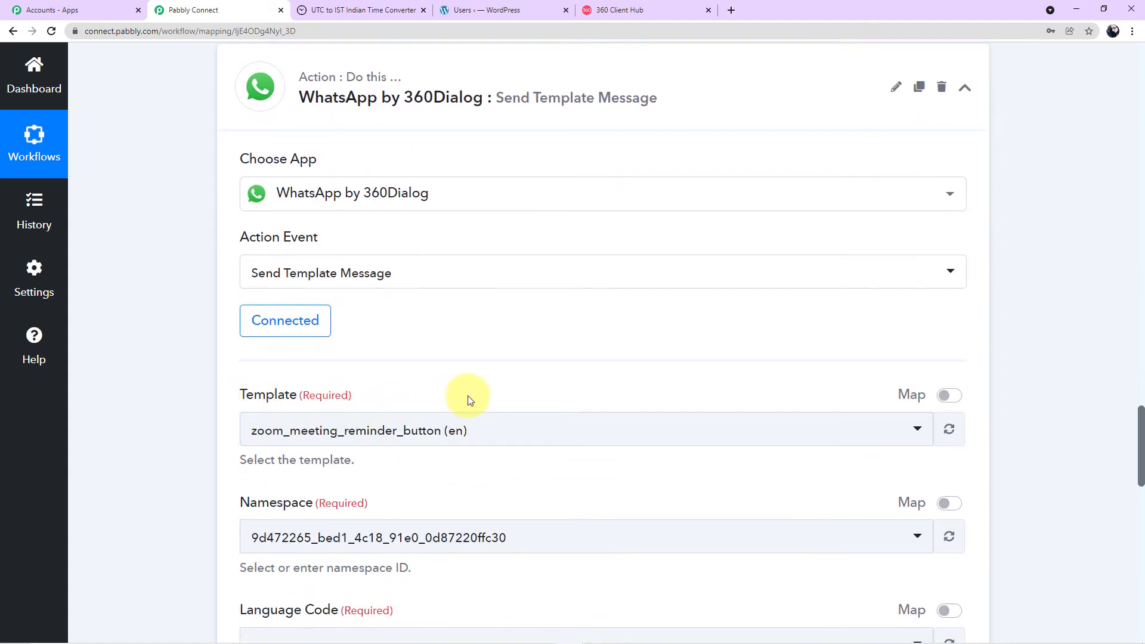
left_click(591, 9)
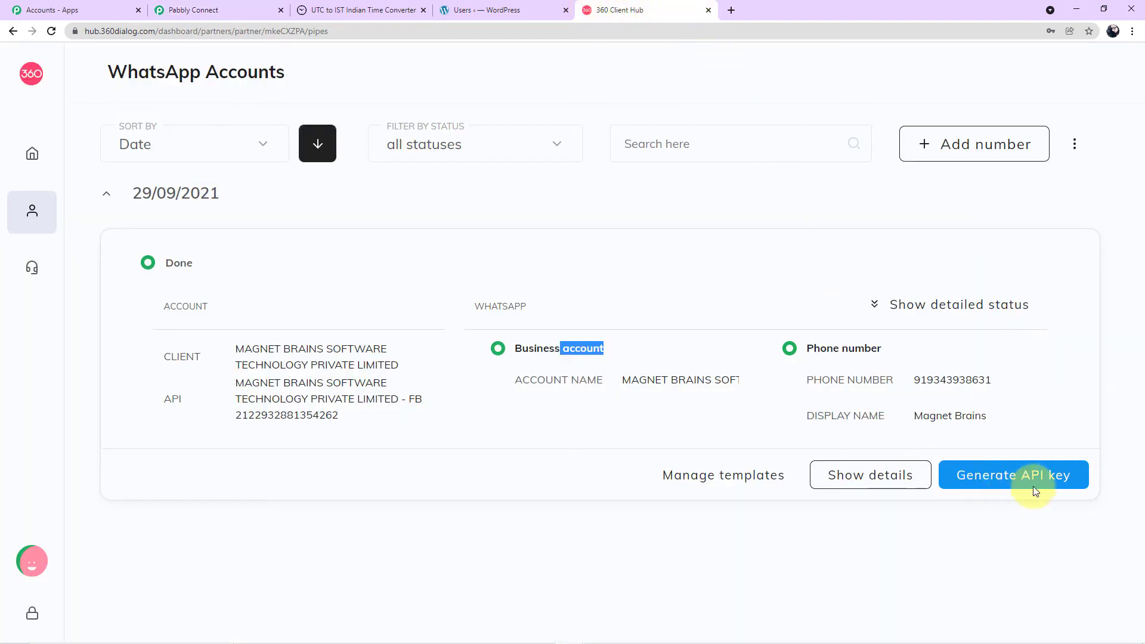
left_click(859, 481)
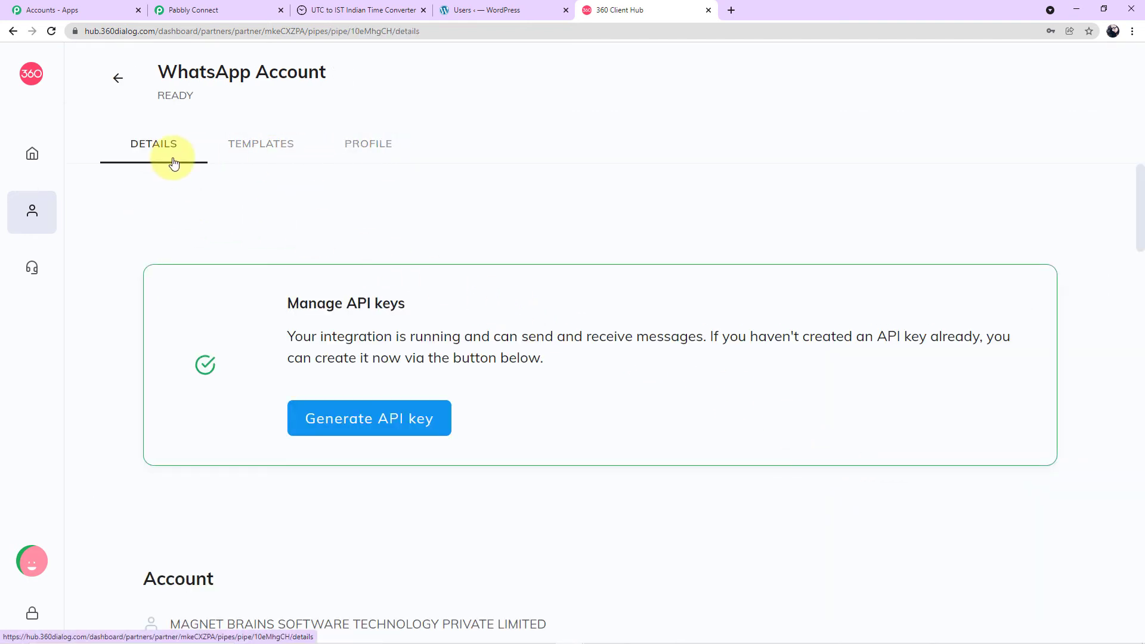
left_click(257, 156)
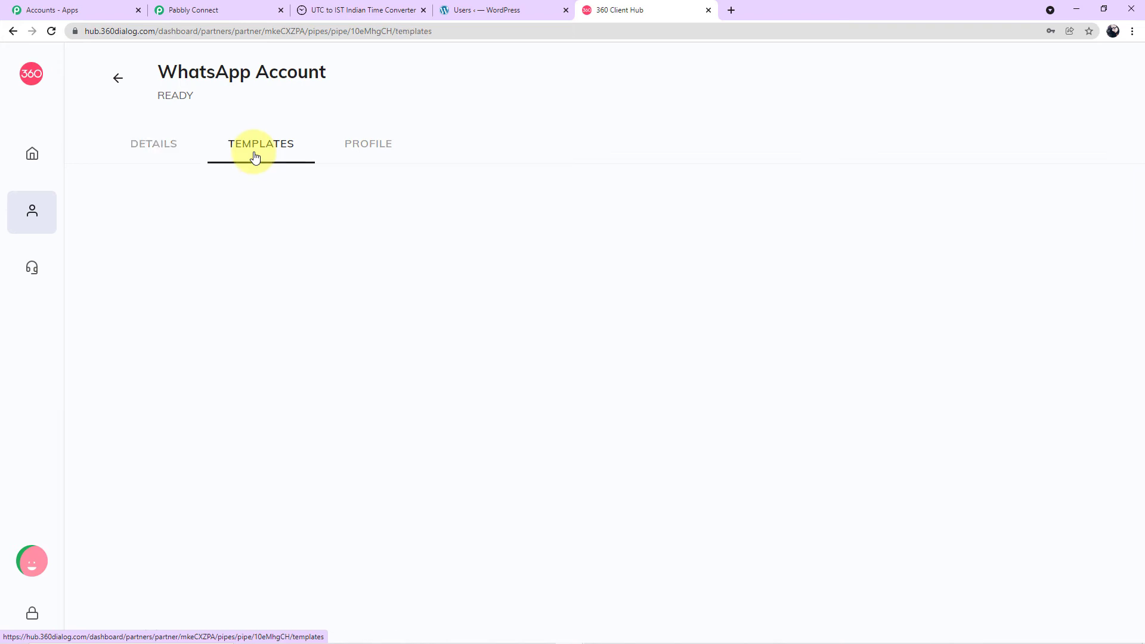
Step: Find the send_fri_data_2 template in the template list and open its preview
scroll(358, 293, "down", 3)
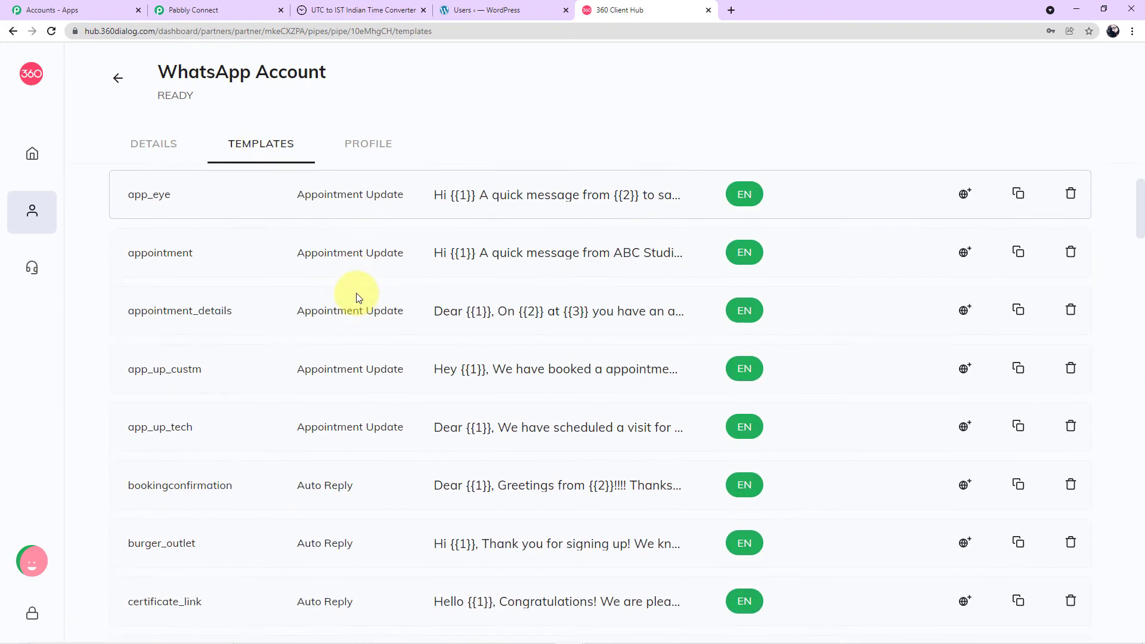
scroll(361, 310, "down", 8)
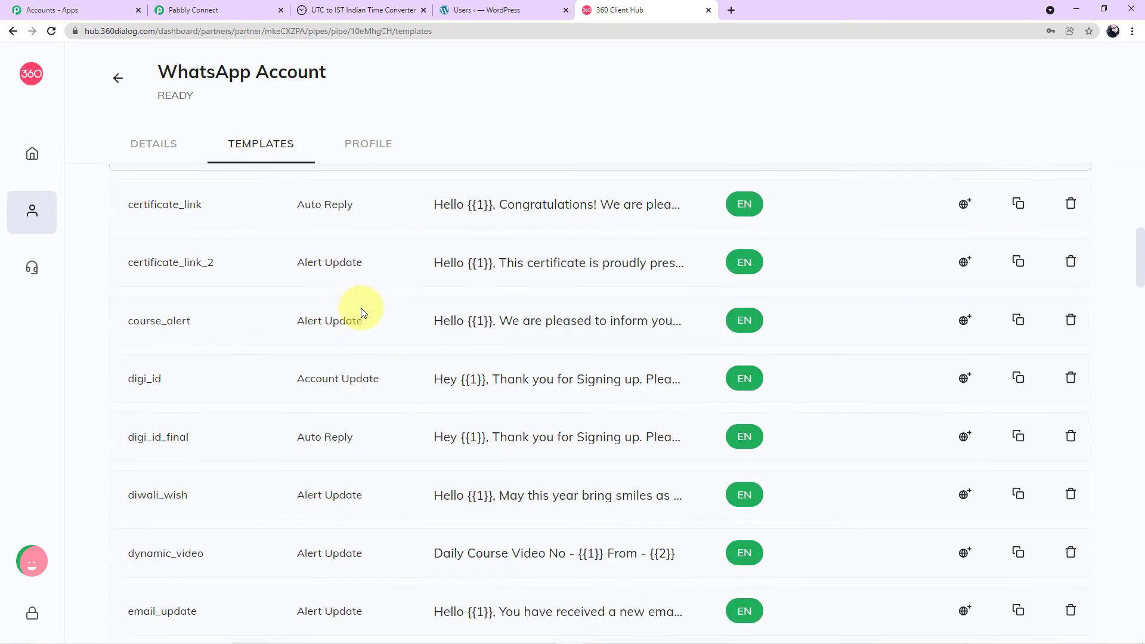
scroll(360, 312, "down", 11)
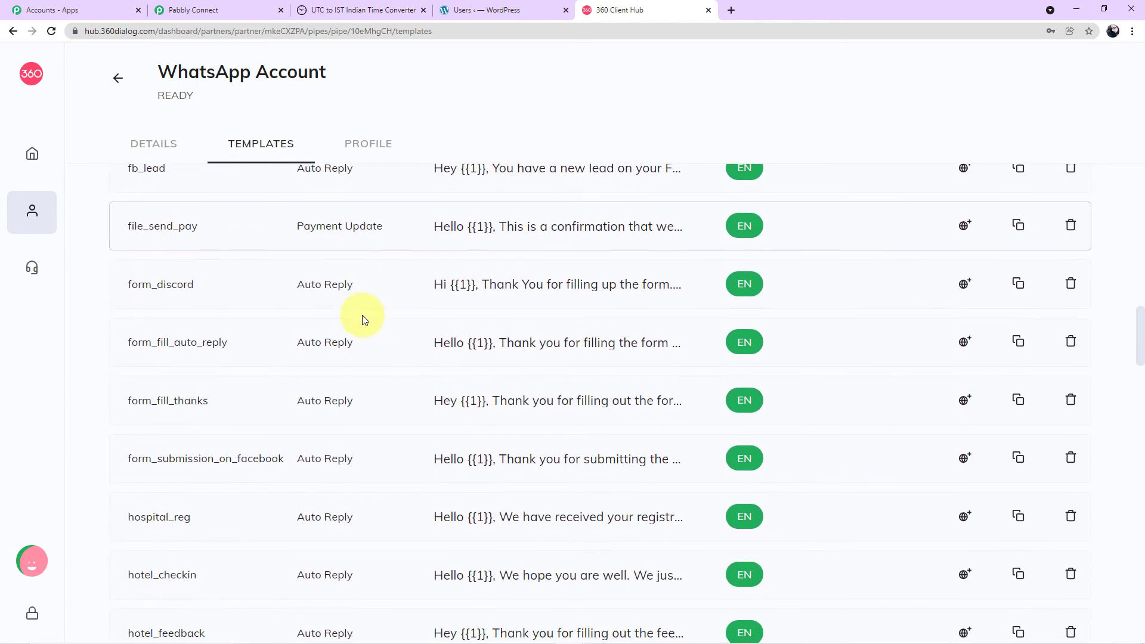
scroll(362, 316, "down", 11)
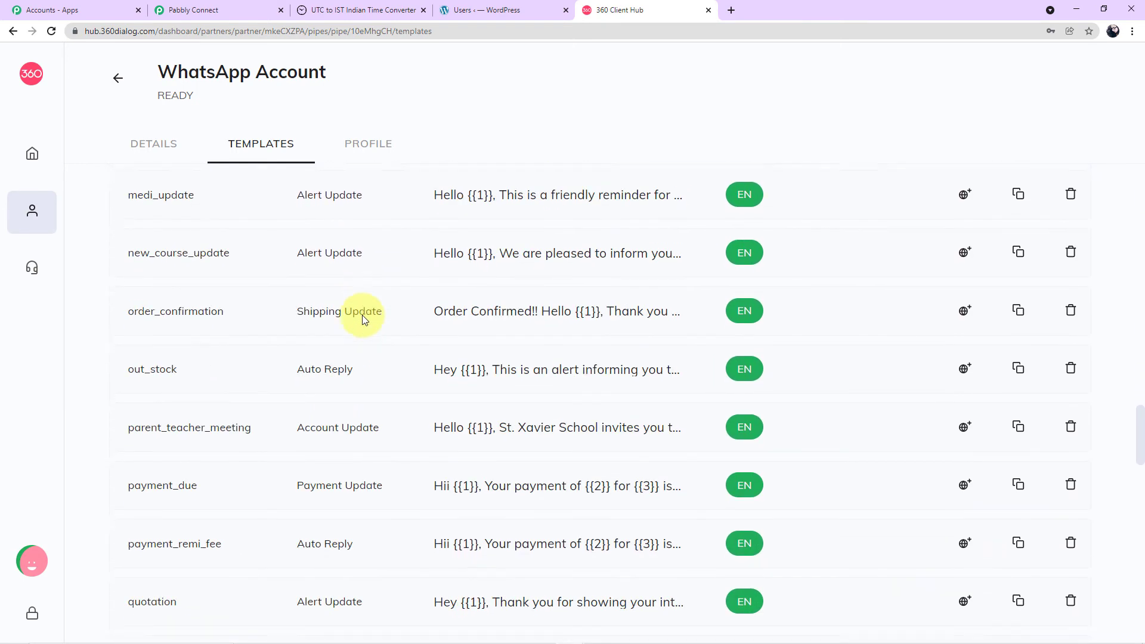
scroll(362, 315, "down", 4)
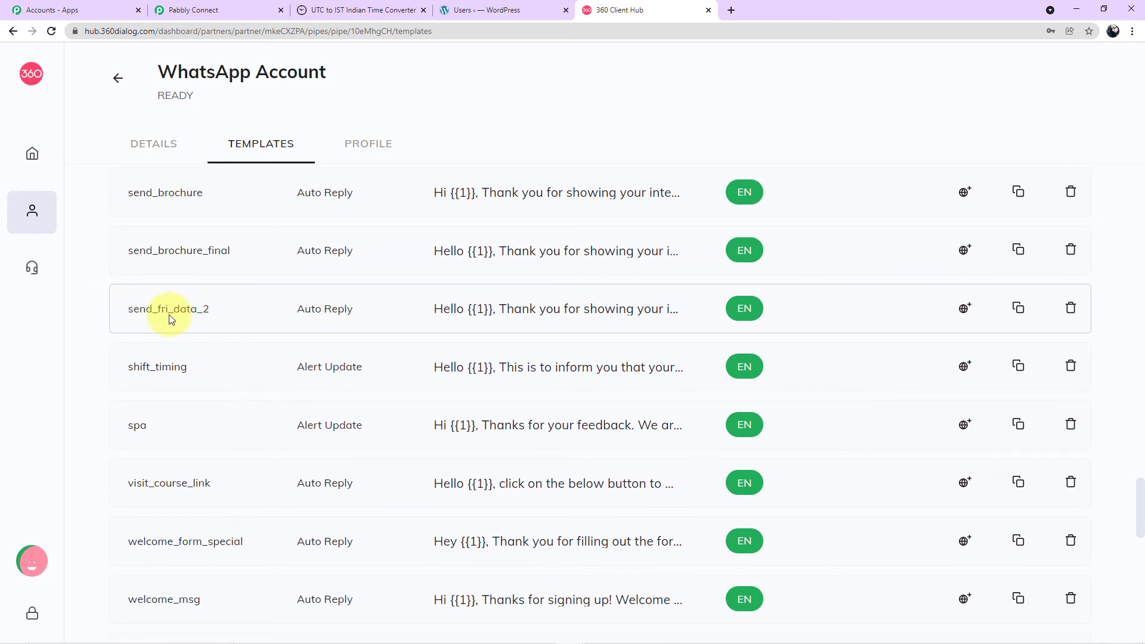
left_click(567, 308)
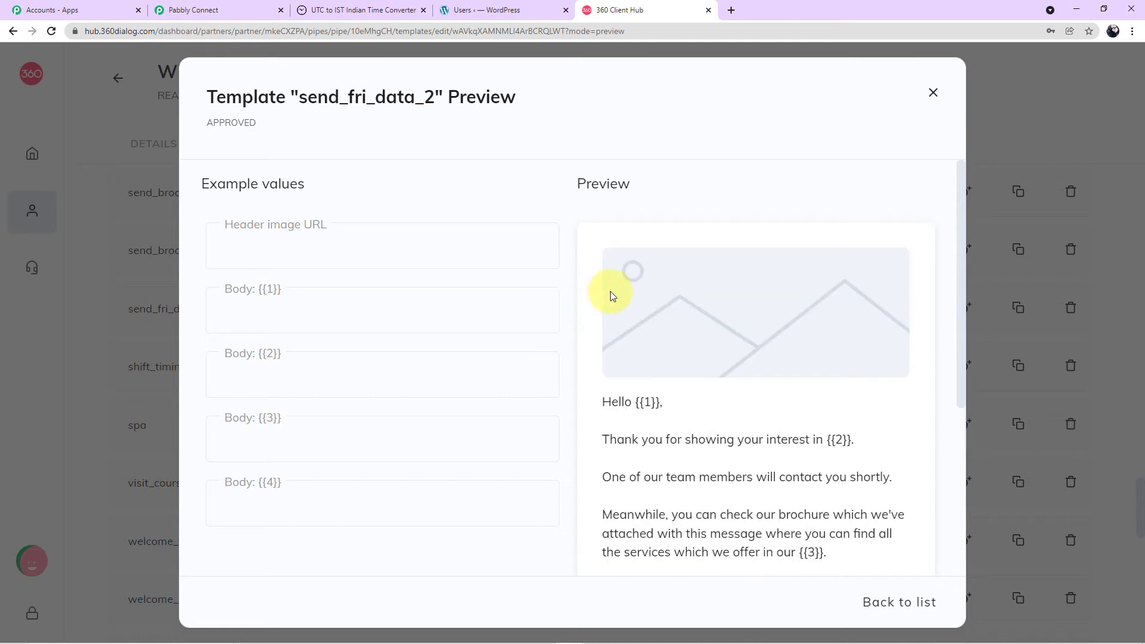
Step: Examine the send_fri_data_2 preview, noting the header image, the body placeholders {{1}} to {{4}} and the buttons
scroll(607, 341, "down", 3)
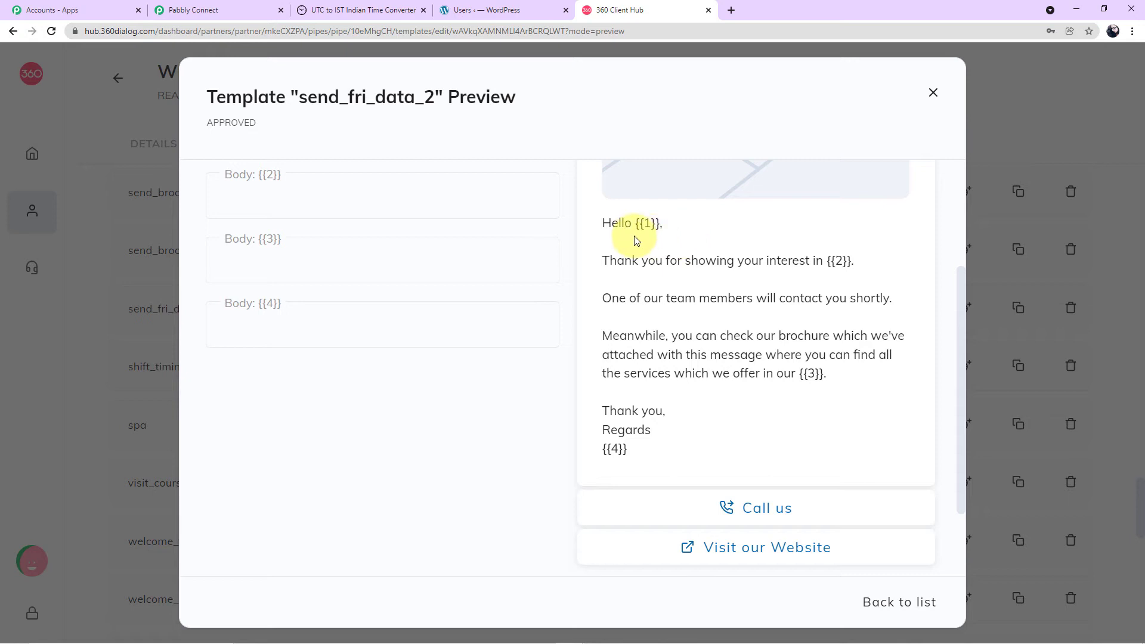
scroll(617, 245, "up", 1)
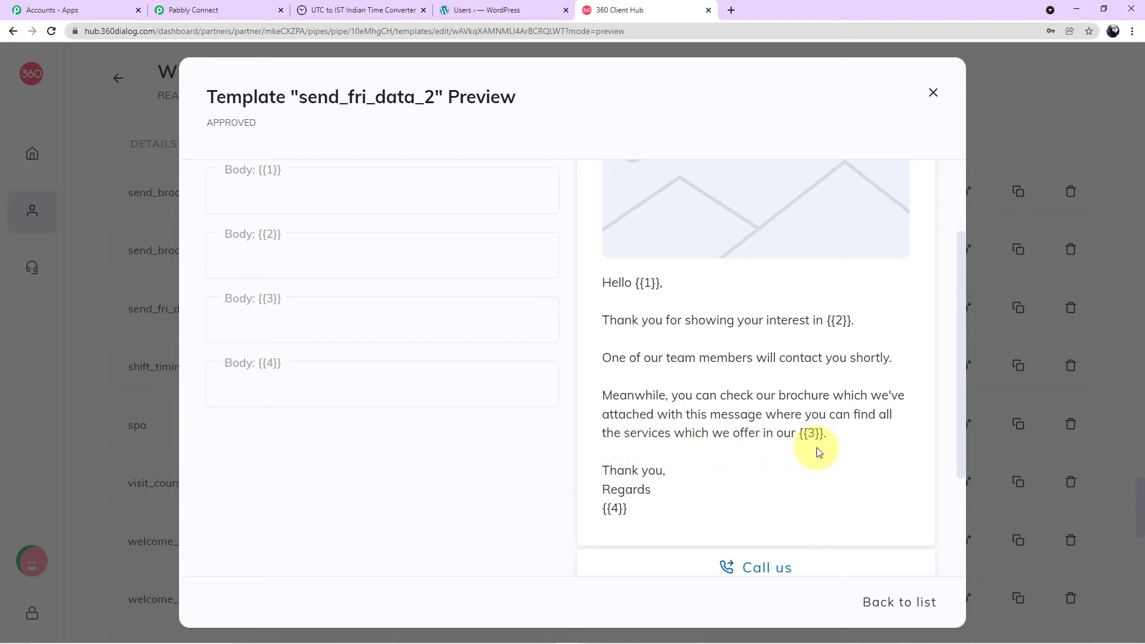
scroll(758, 485, "up", 1)
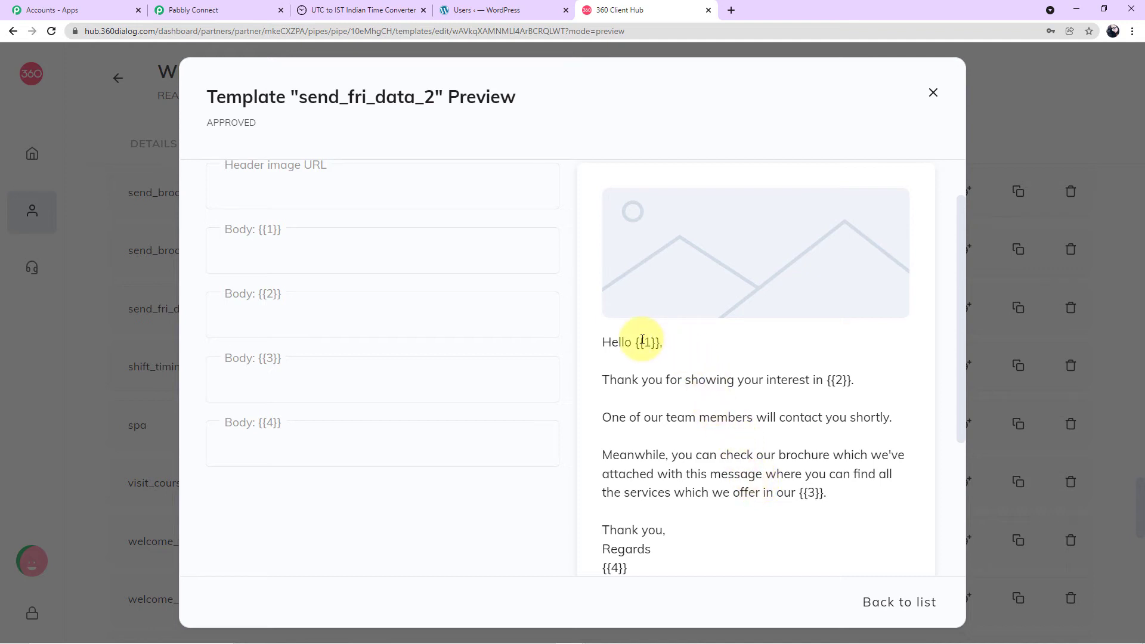
double_click(642, 342)
double_click(831, 379)
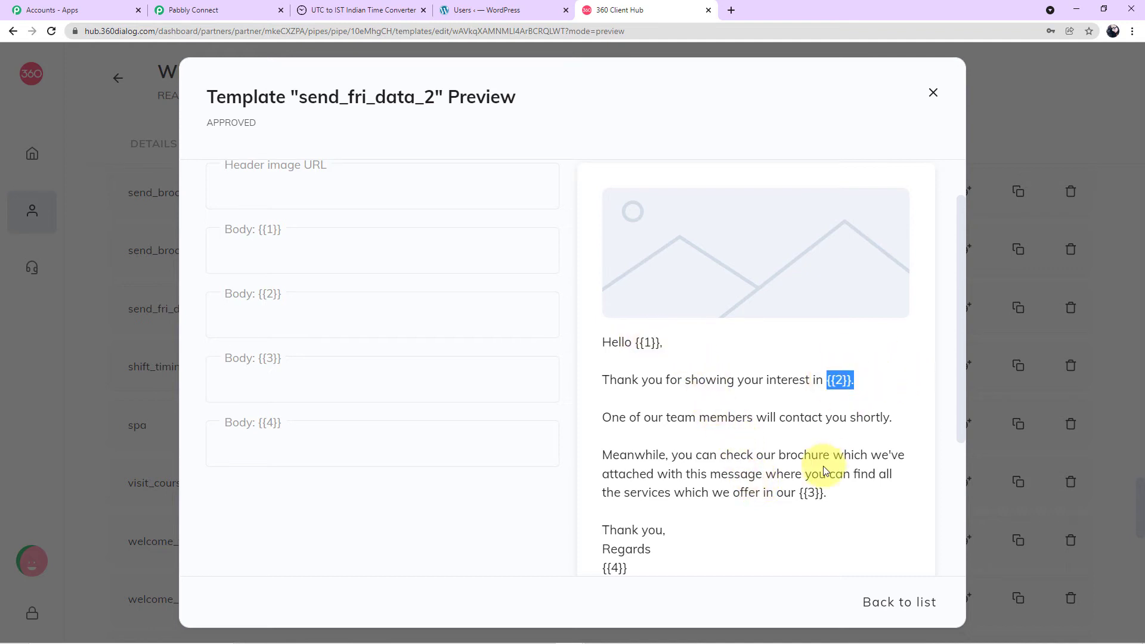
double_click(813, 492)
scroll(613, 547, "down", 2)
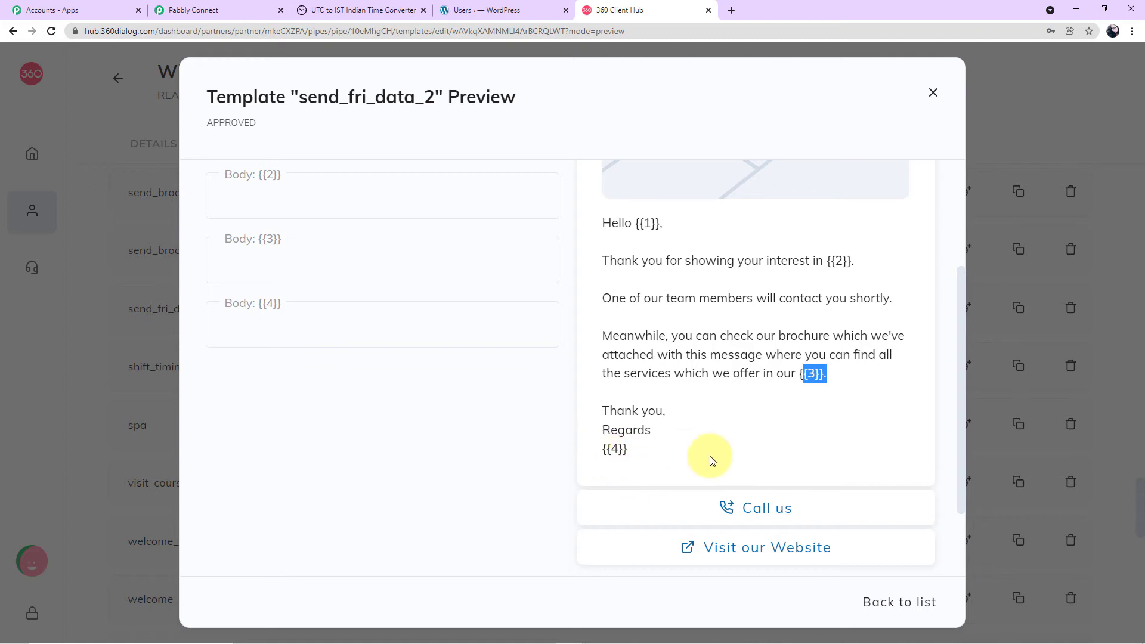
Step: Try a sample customer name as the Body {{1}} example value in the send_fri_data_2 preview and clear it again
scroll(710, 455, "up", 3)
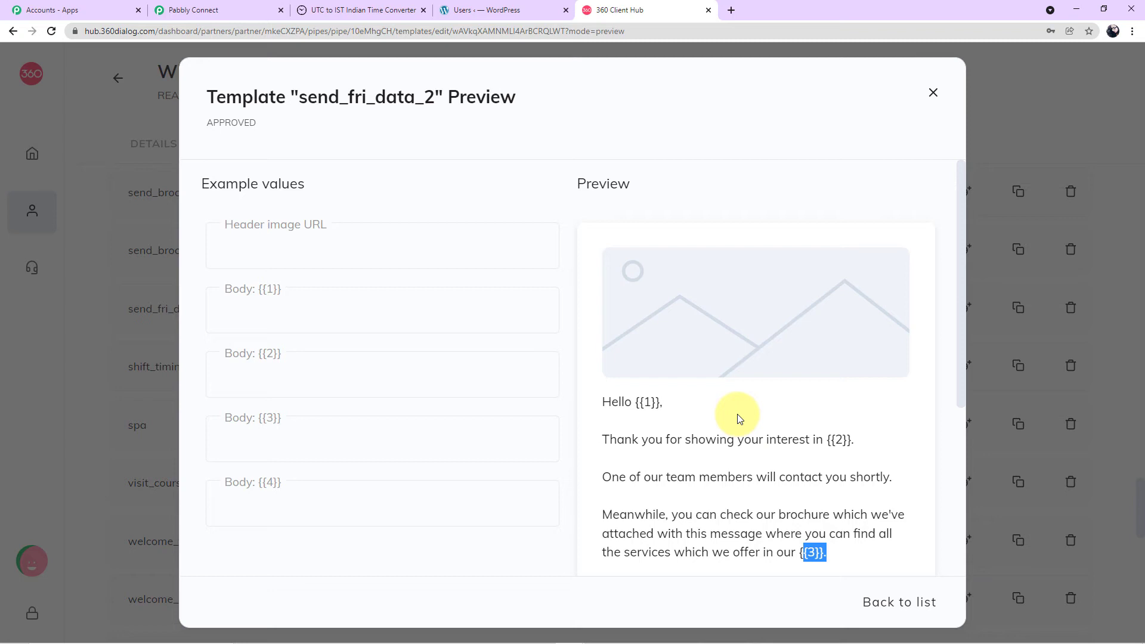
left_click(649, 402)
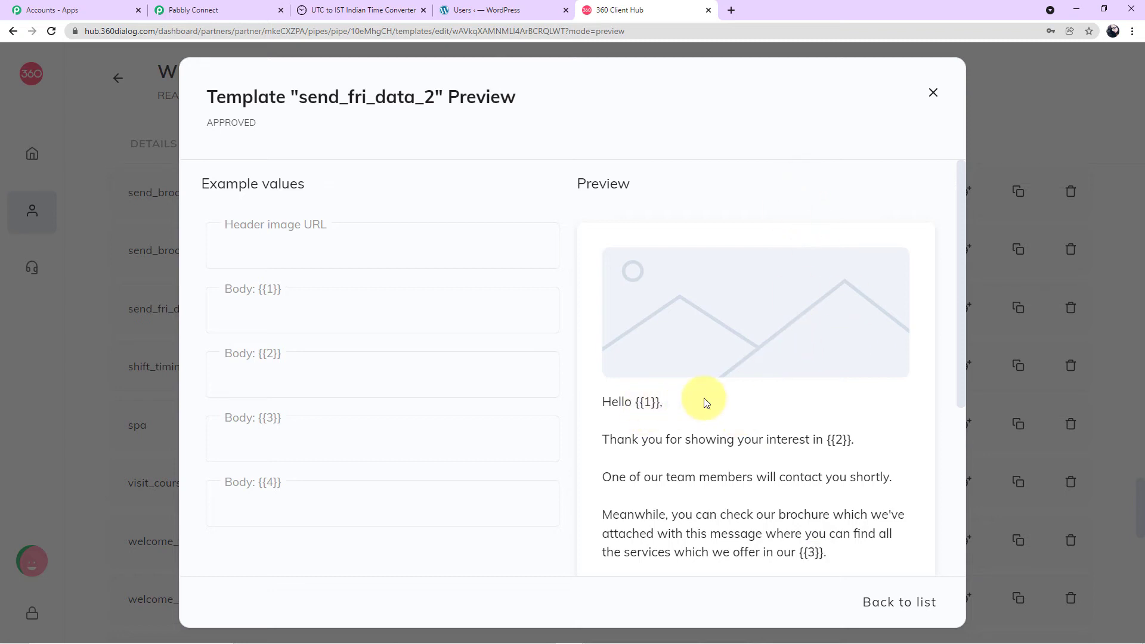
left_click(352, 309)
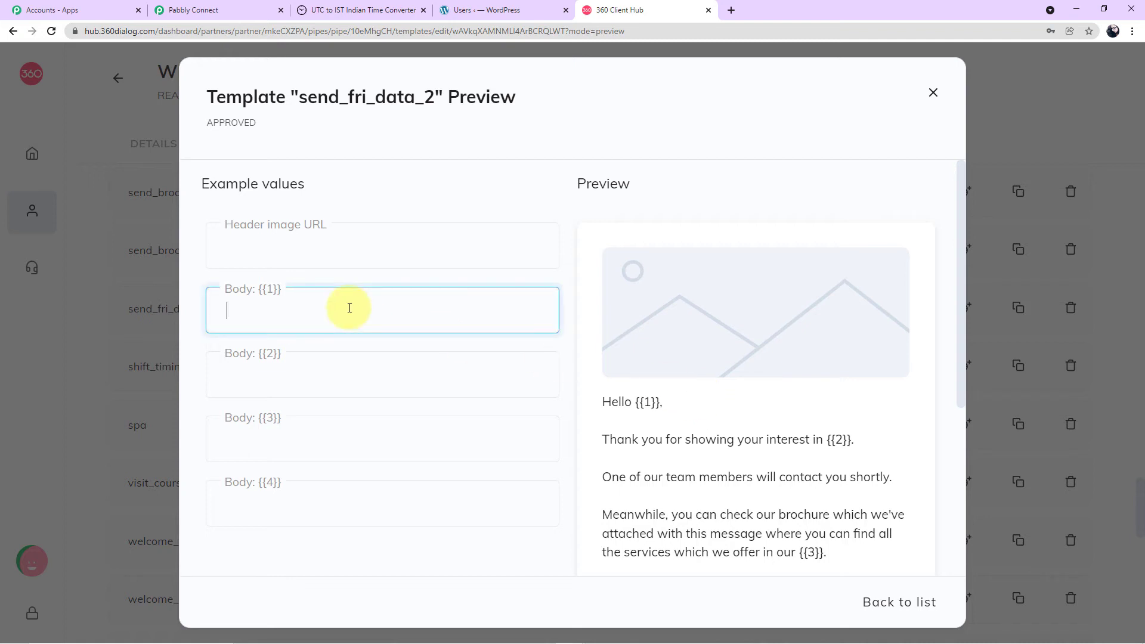
left_click(647, 404)
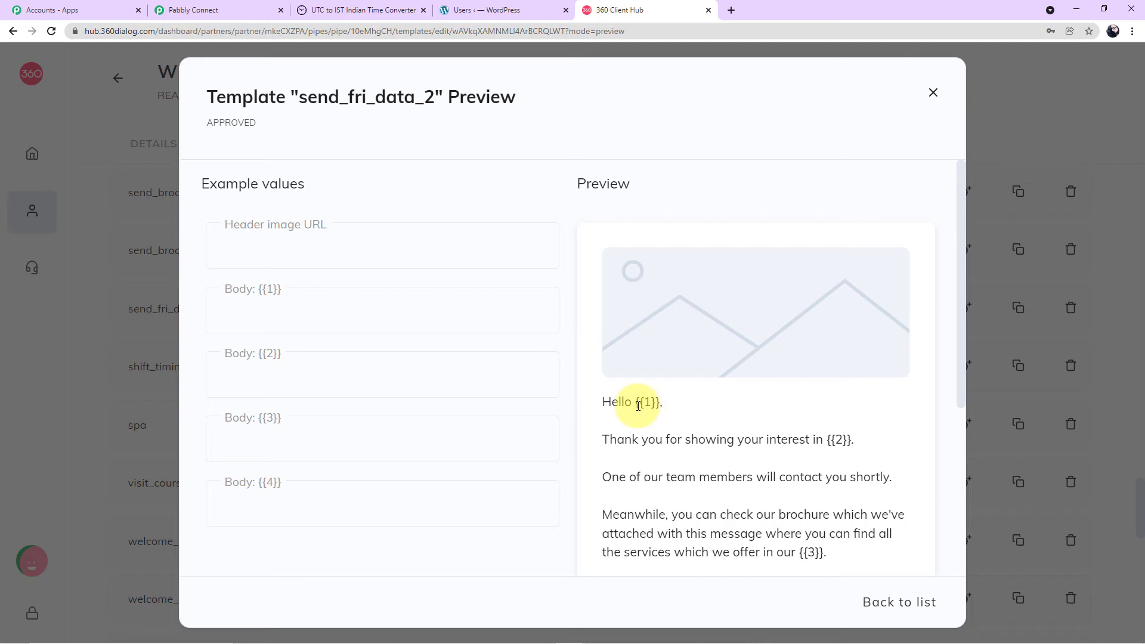
left_click_drag(636, 406, 669, 409)
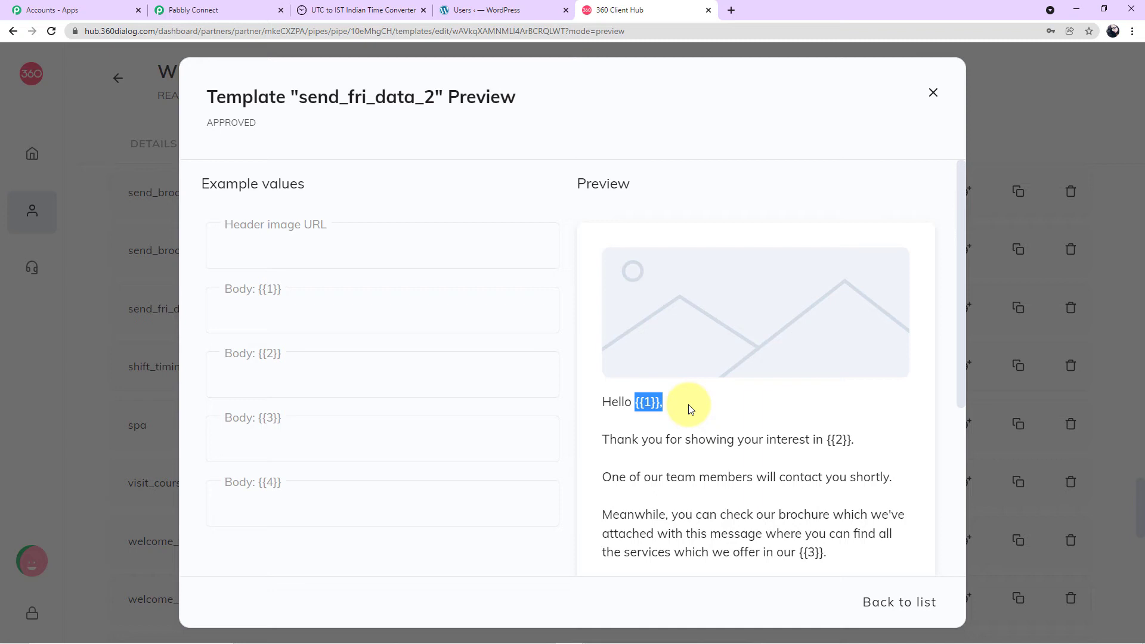
left_click(346, 318)
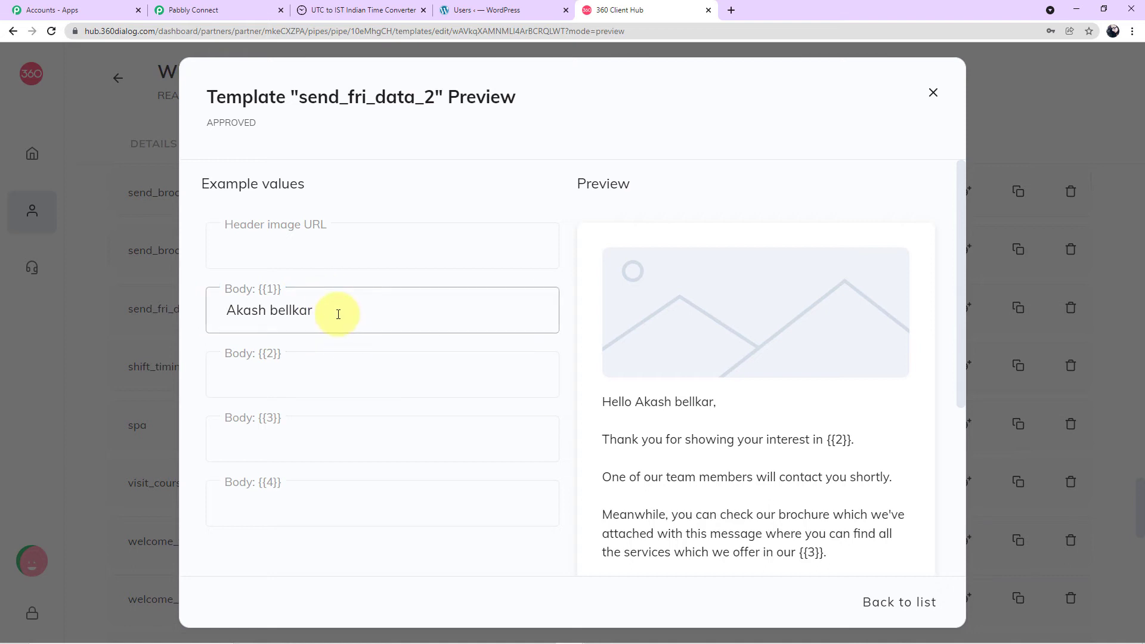
left_click_drag(334, 312, 23, 273)
key("BackSpace")
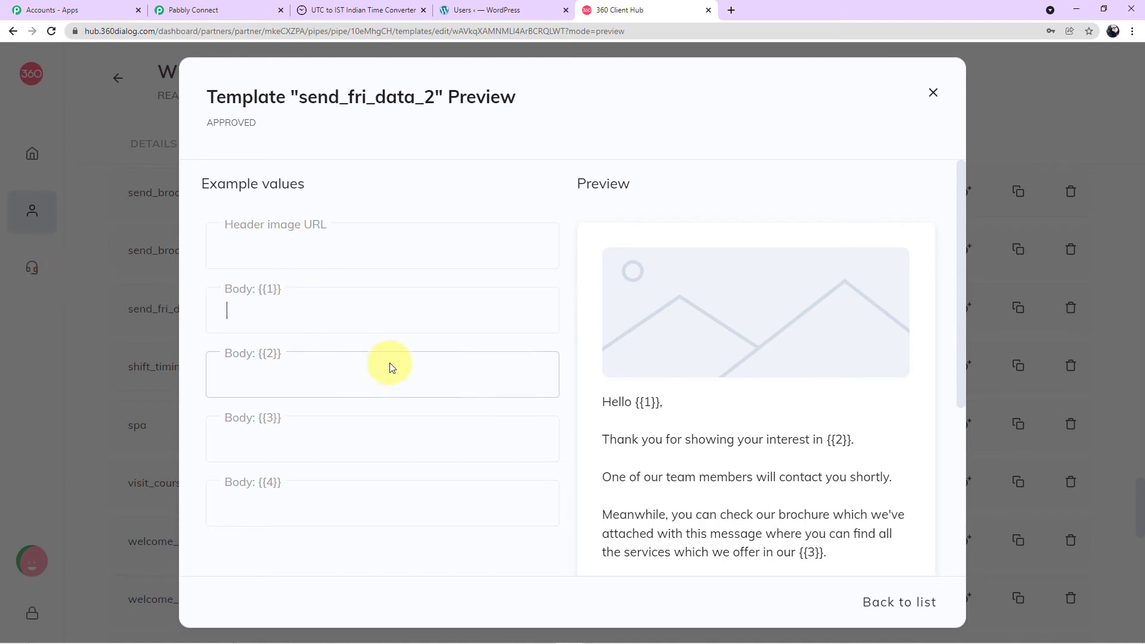
Step: Look over the Body {{2}} to {{4}} example fields against the message text and close the template preview
left_click(305, 374)
left_click(304, 430)
key("Tab")
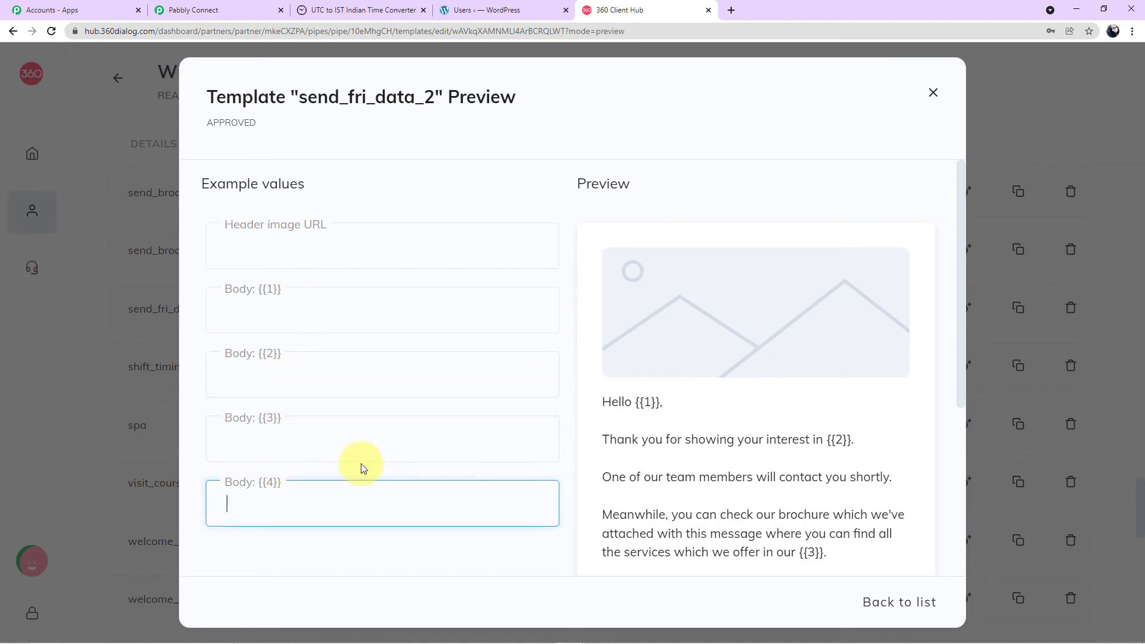
scroll(435, 439, "down", 3)
scroll(482, 446, "up", 2)
scroll(549, 439, "up", 3)
scroll(549, 439, "down", 2)
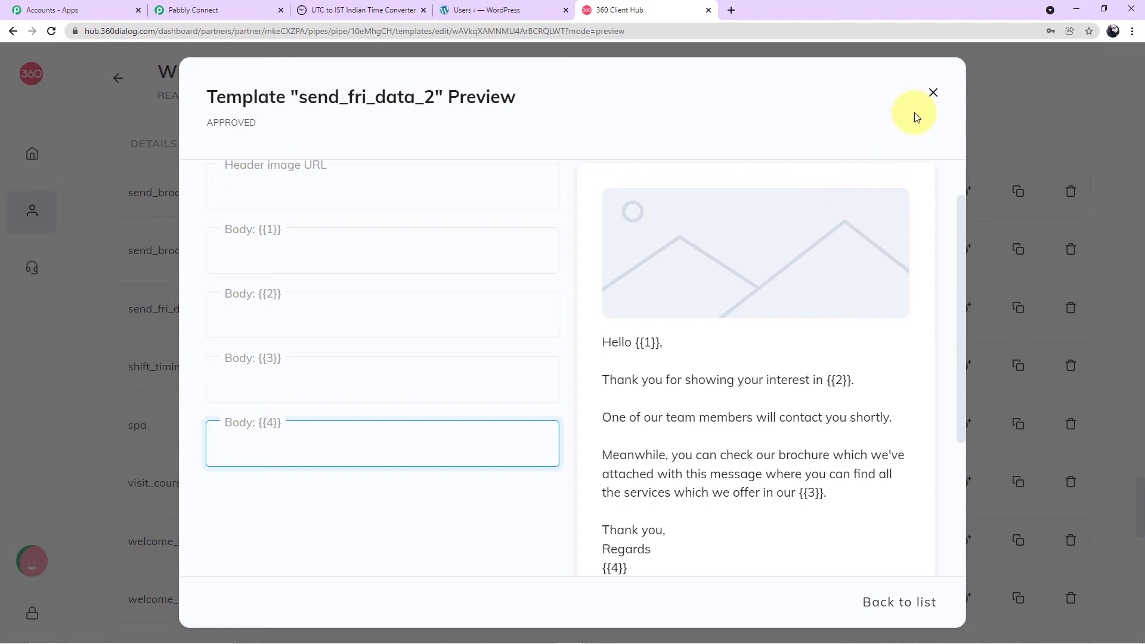
left_click(934, 92)
Step: Open a new template form, review its name, category, language, type and body fields, and close it without creating a template
scroll(799, 510, "up", 20)
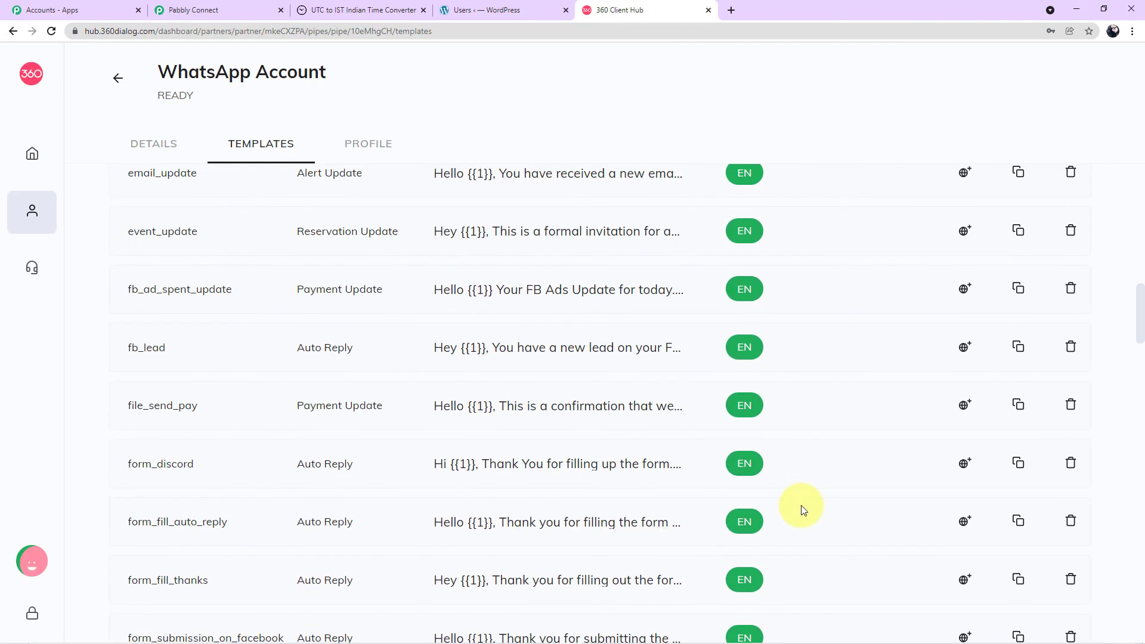
scroll(802, 510, "up", 15)
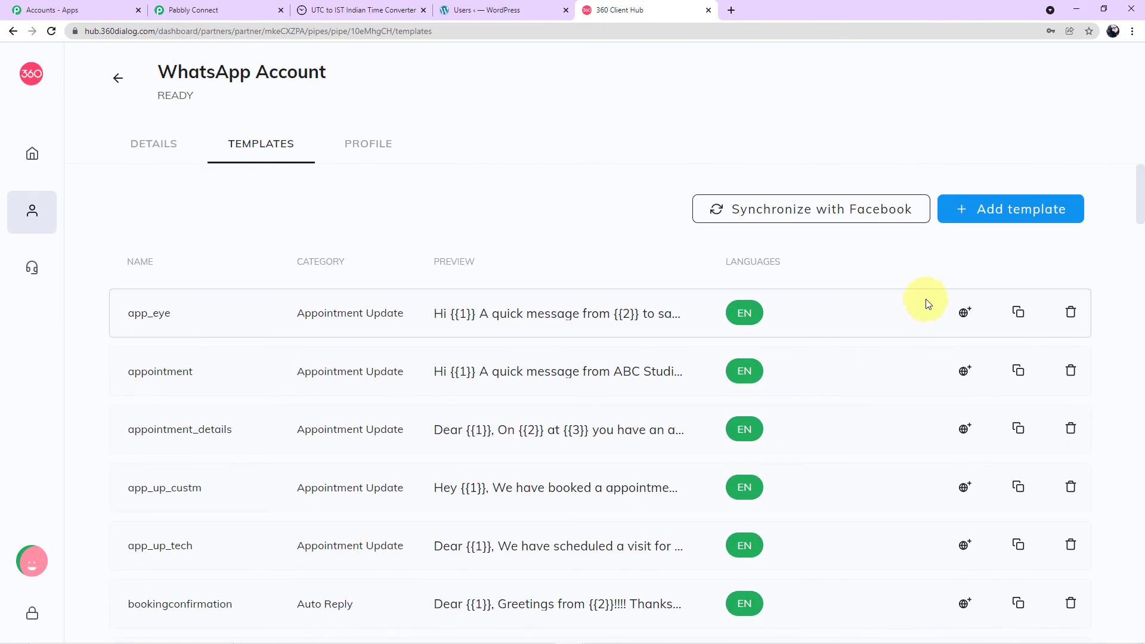
left_click(985, 219)
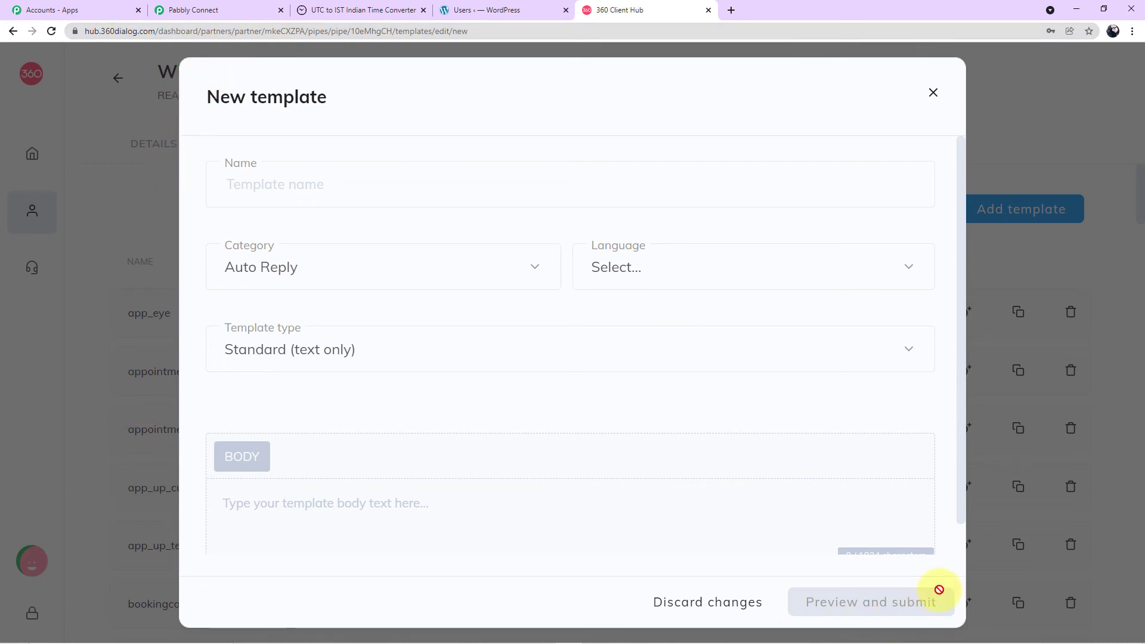
left_click(219, 197)
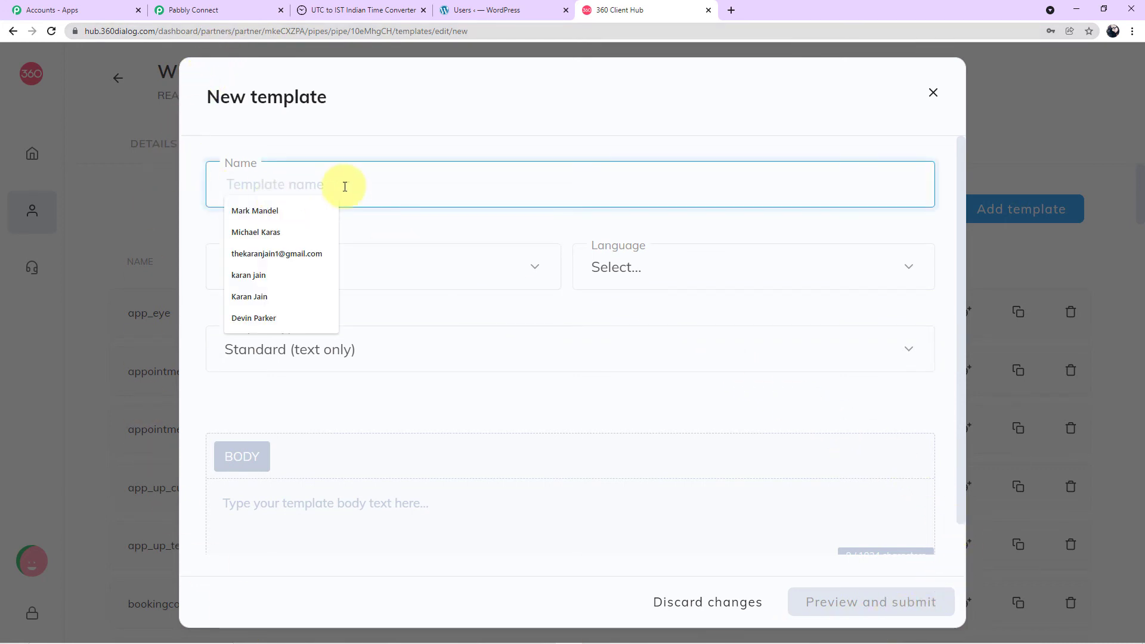
left_click(766, 275)
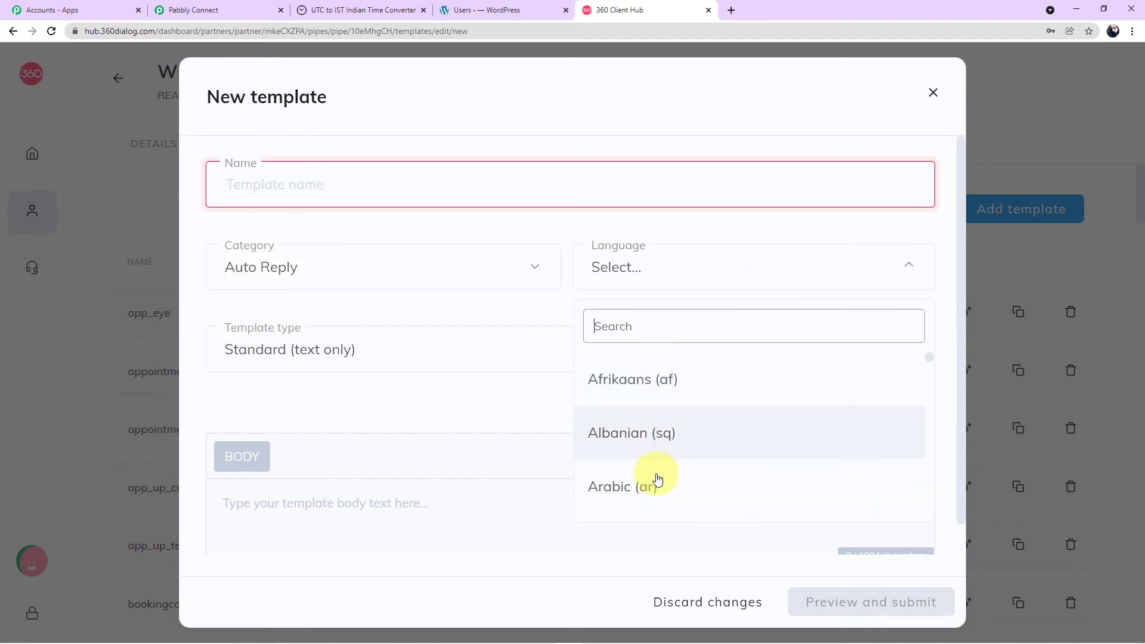
left_click(464, 410)
scroll(450, 441, "down", 1)
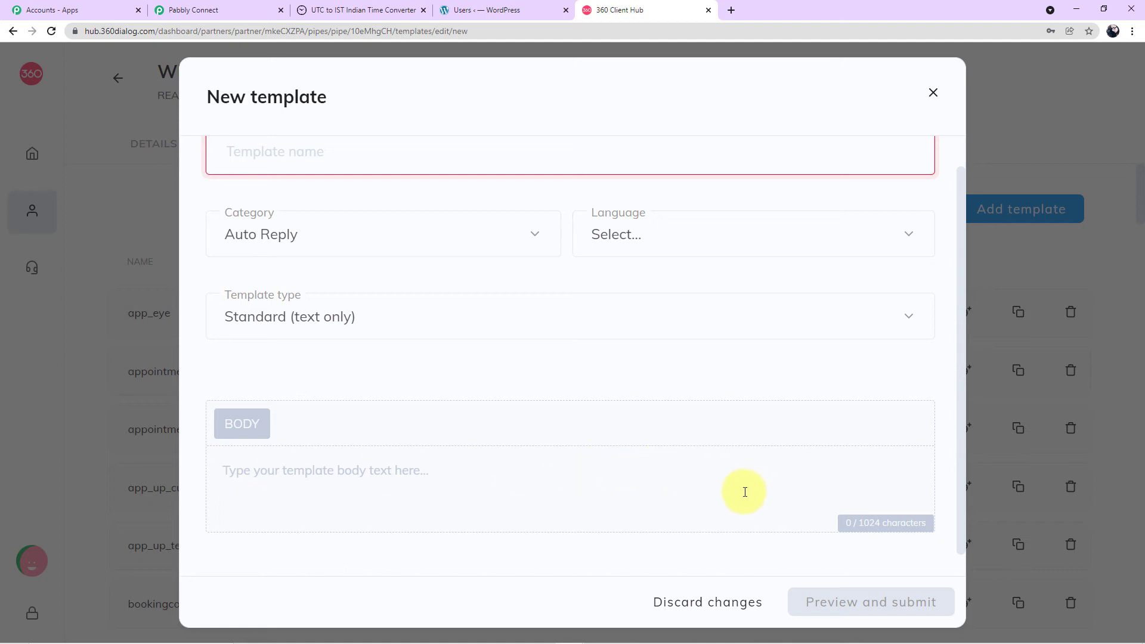
left_click(578, 491)
scroll(579, 491, "up", 1)
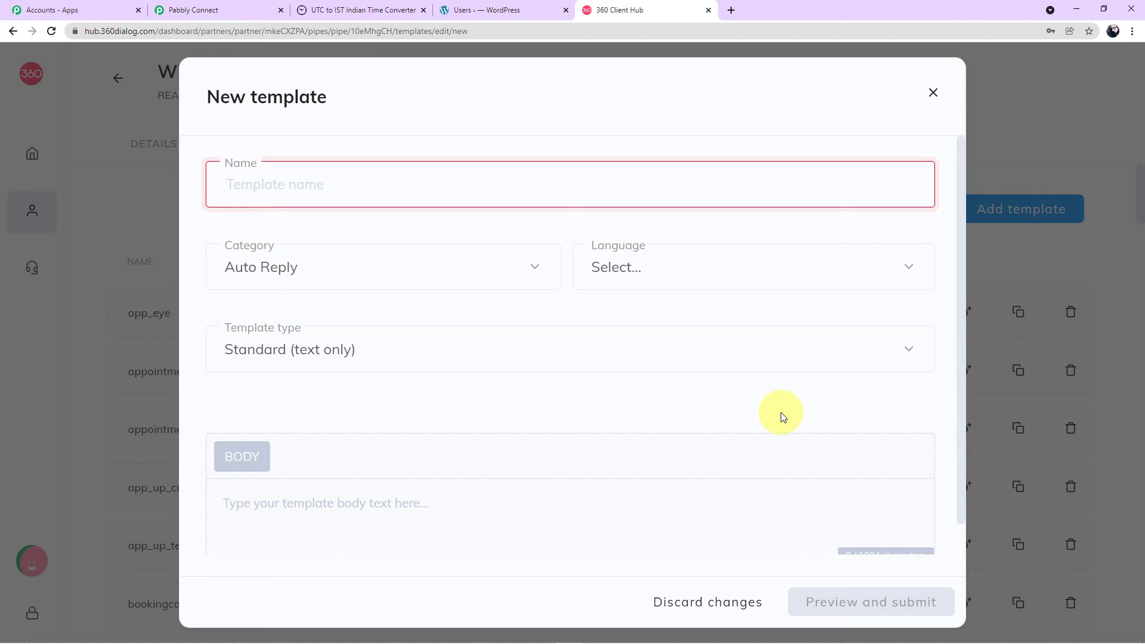
left_click(933, 94)
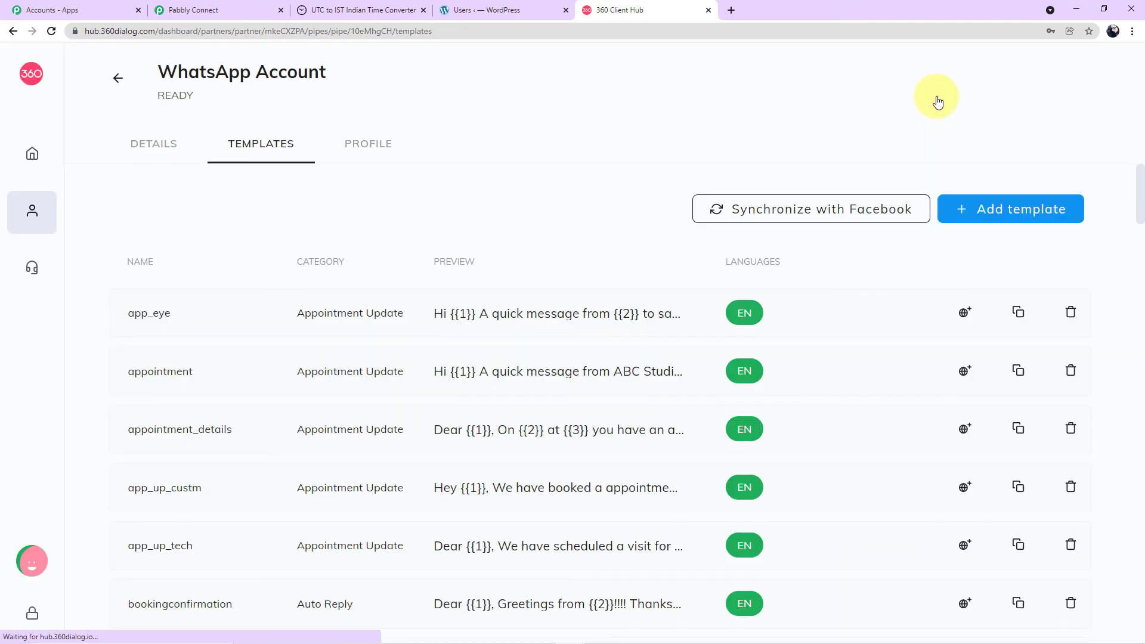
Step: Check the approval status of the listed WhatsApp templates by their language badges
mouse_move(744, 318)
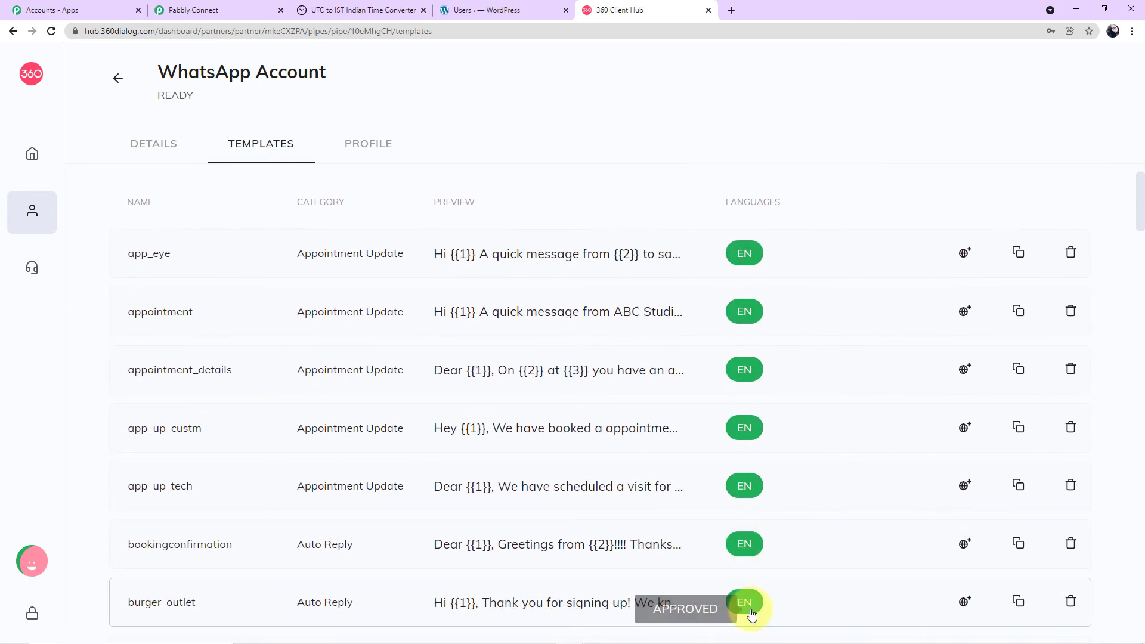
scroll(751, 608, "down", 3)
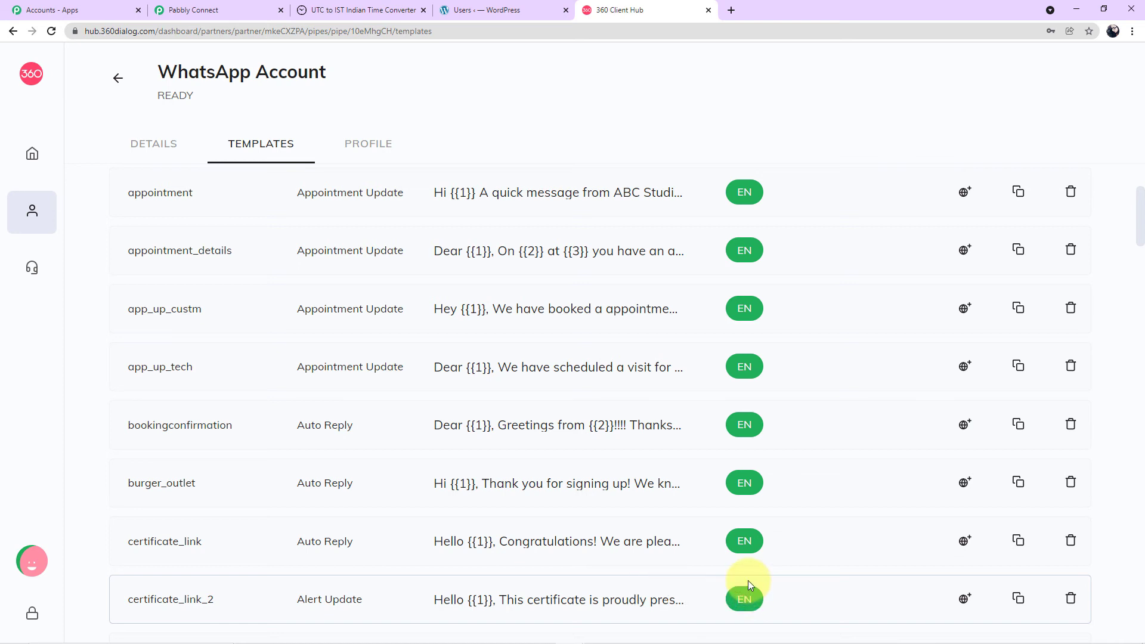
scroll(747, 590, "up", 3)
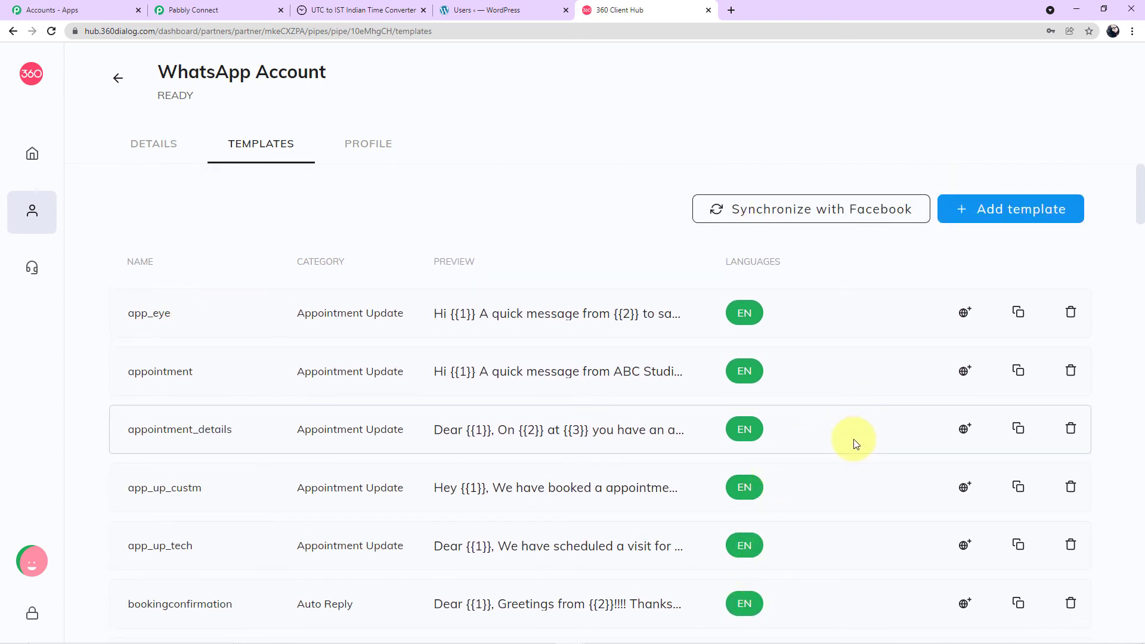
Step: Switch to Pabbly Connect and set the WhatsApp action's template to send_fri_data_2 (en)
left_click(235, 9)
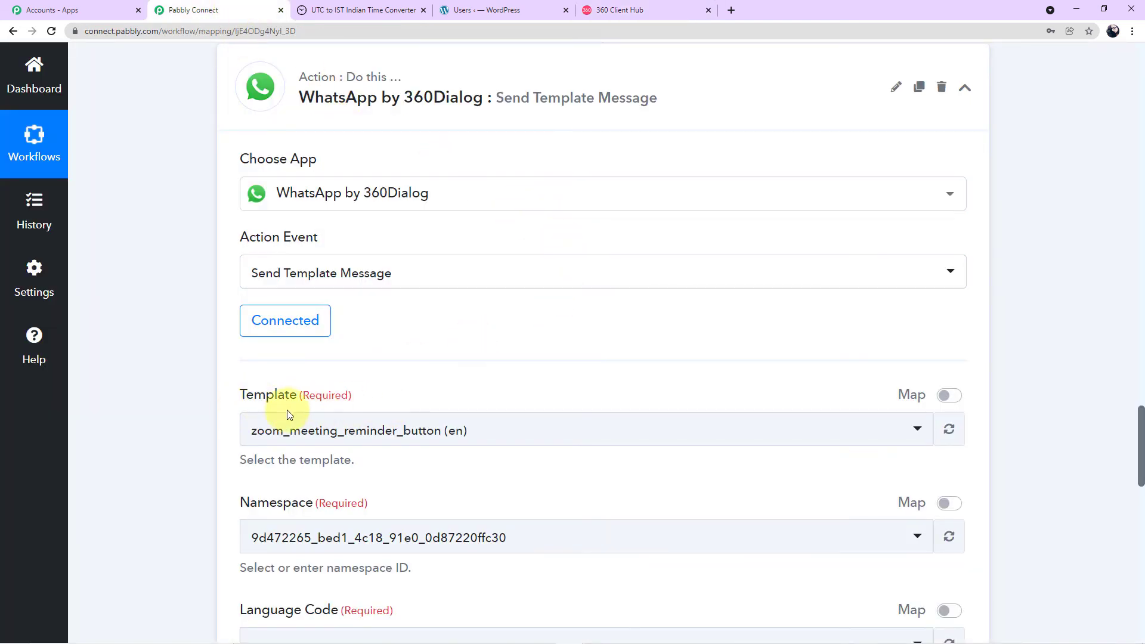
left_click(918, 436)
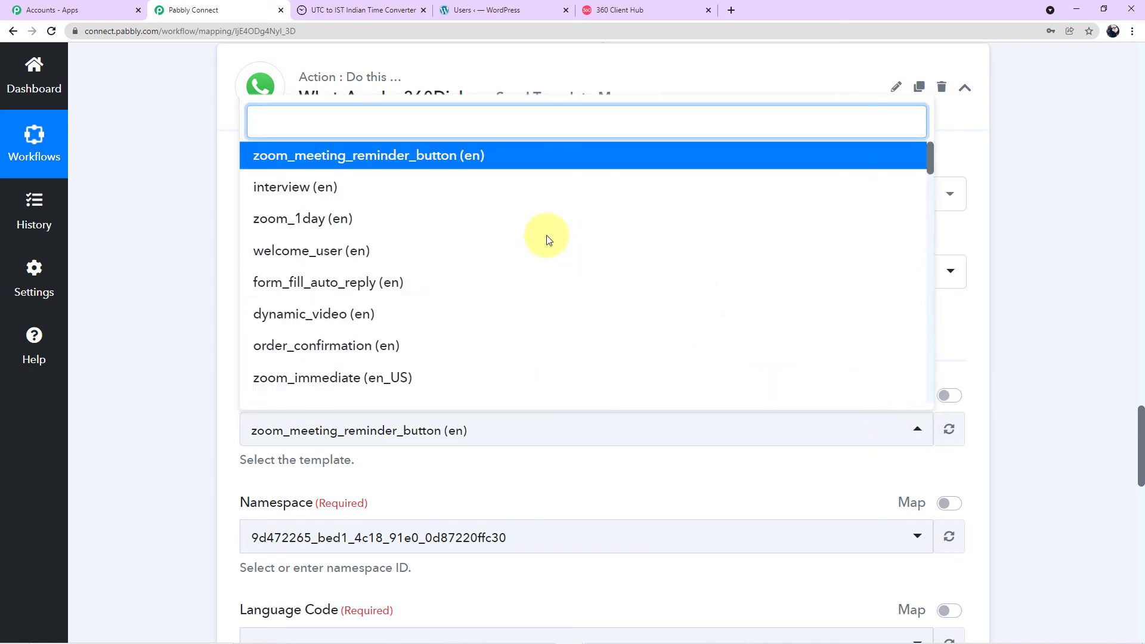
type("fri")
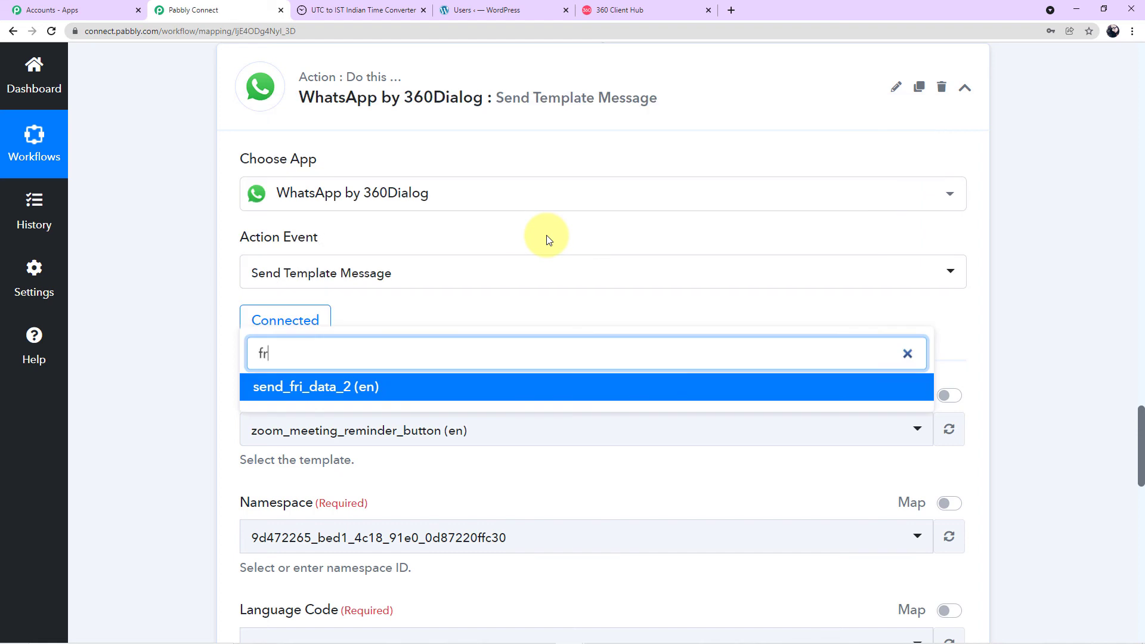
left_click(329, 394)
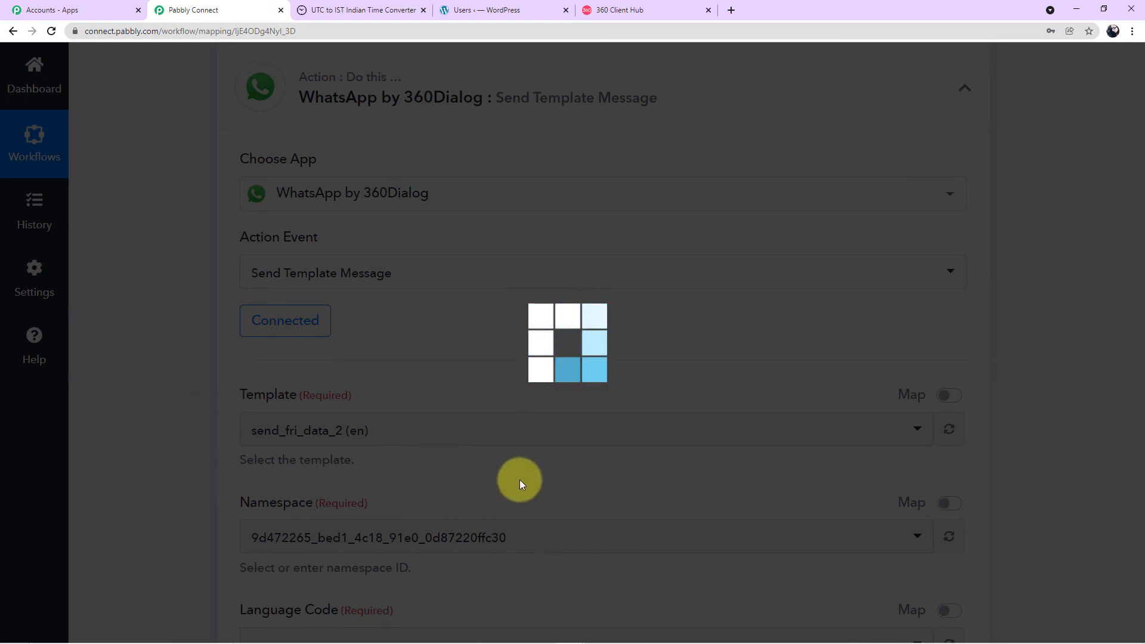
scroll(520, 479, "down", 3)
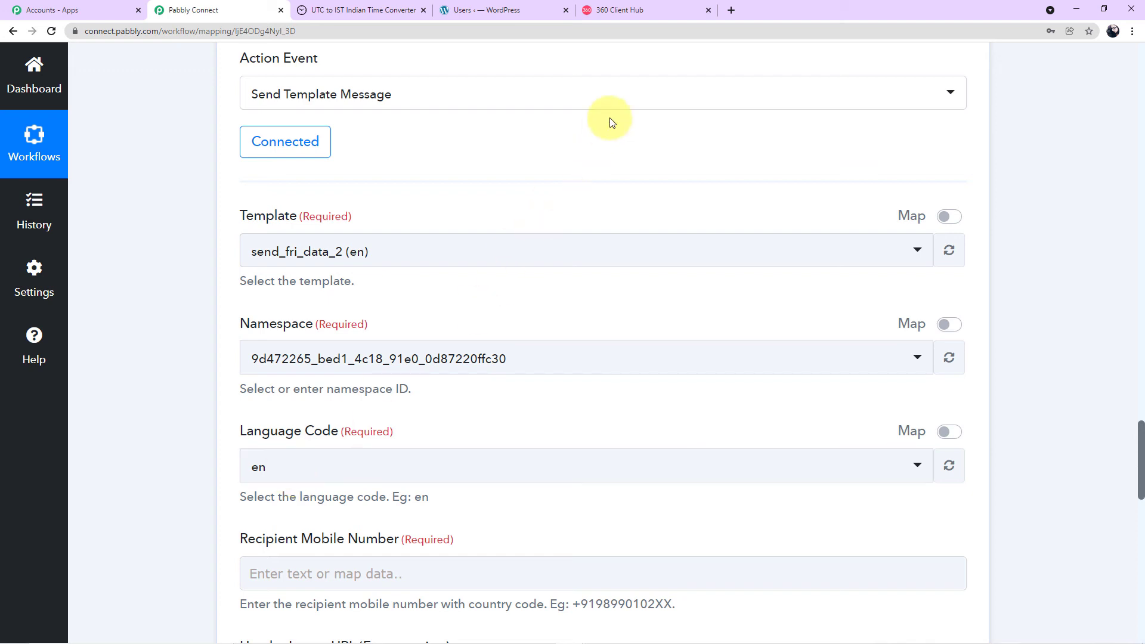
Step: Return to the 360 Client Hub and recheck the approval status and language of the templates in the list
left_click(629, 10)
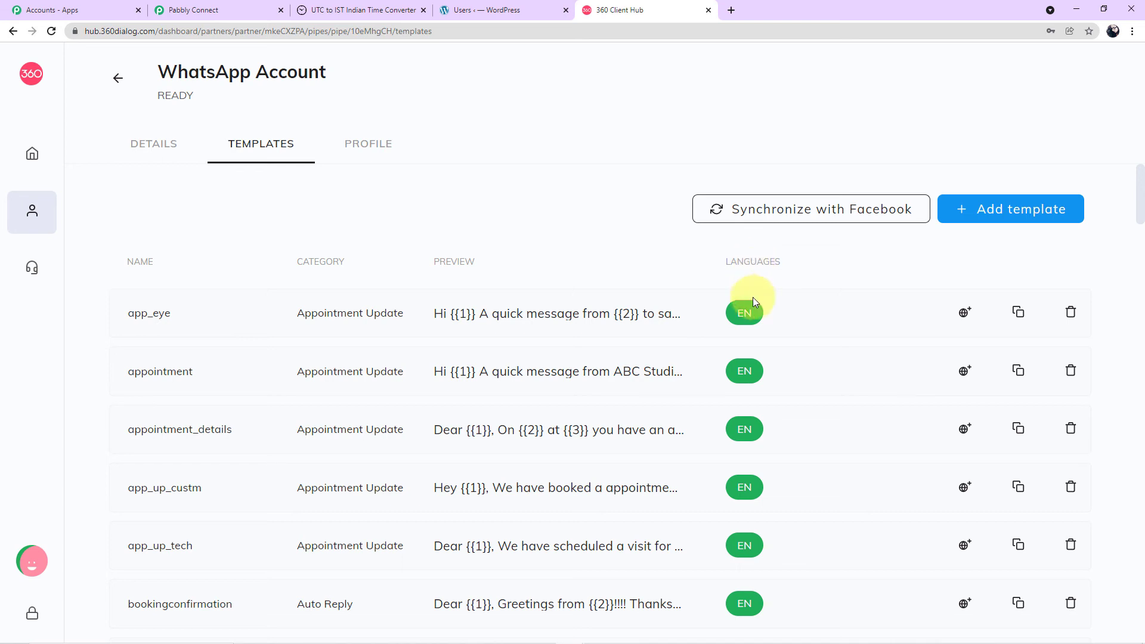
mouse_move(750, 373)
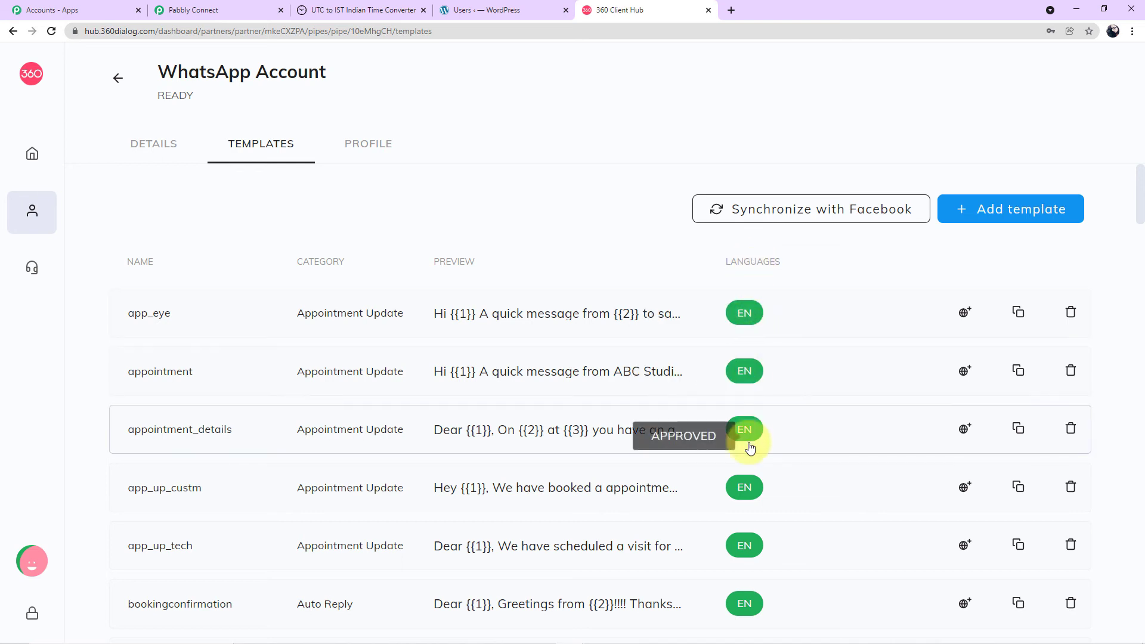
scroll(847, 504, "down", 1)
scroll(846, 500, "down", 2)
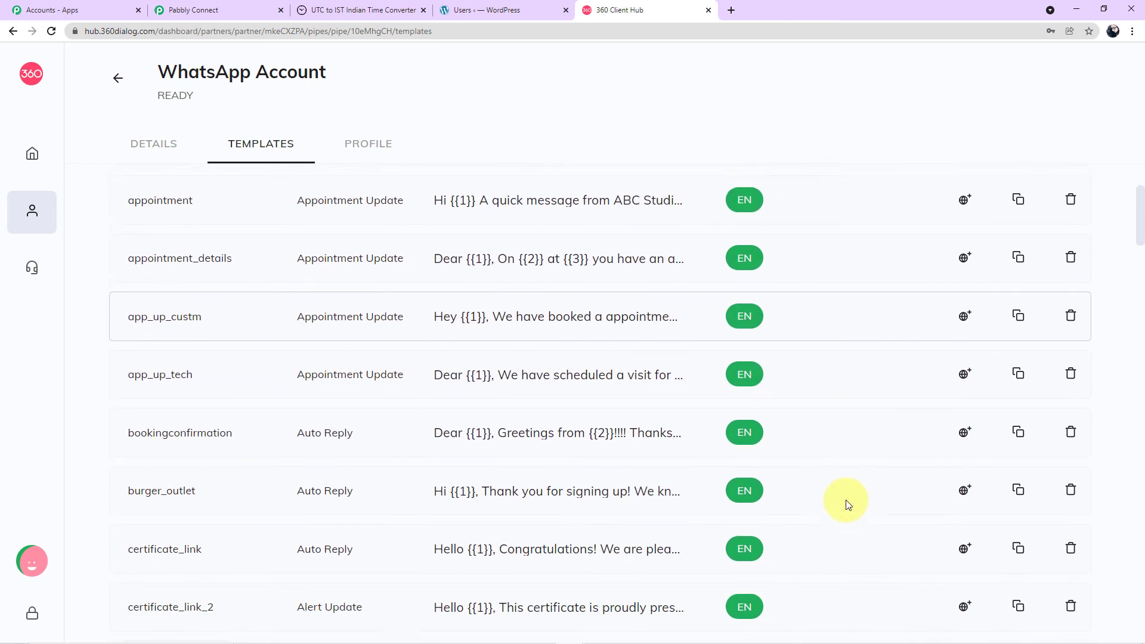
scroll(845, 499, "up", 3)
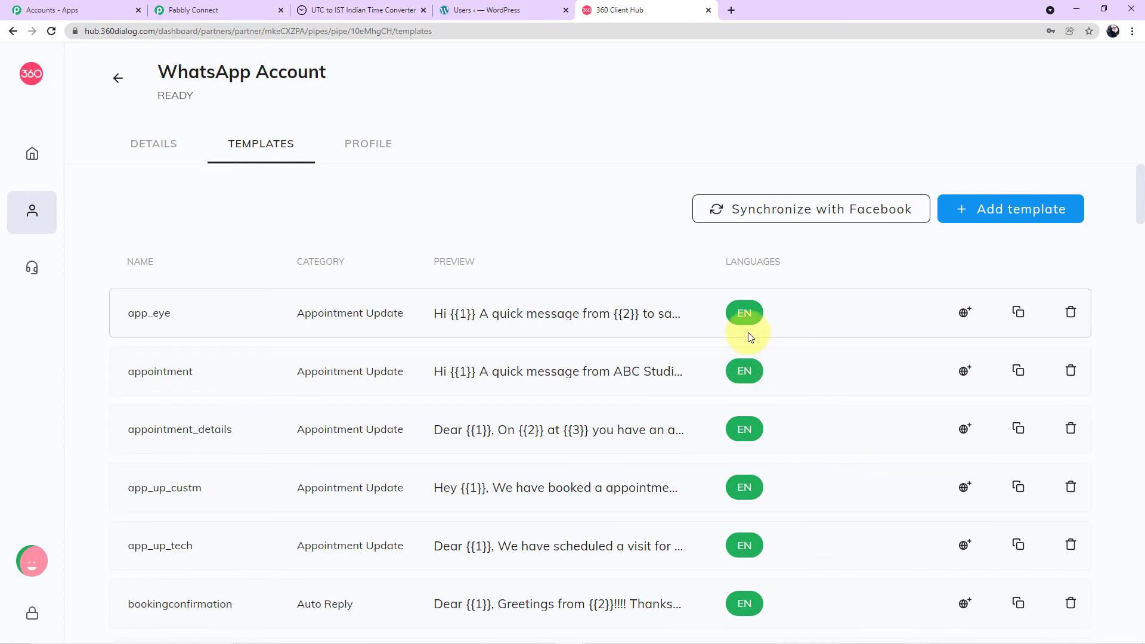
mouse_move(745, 502)
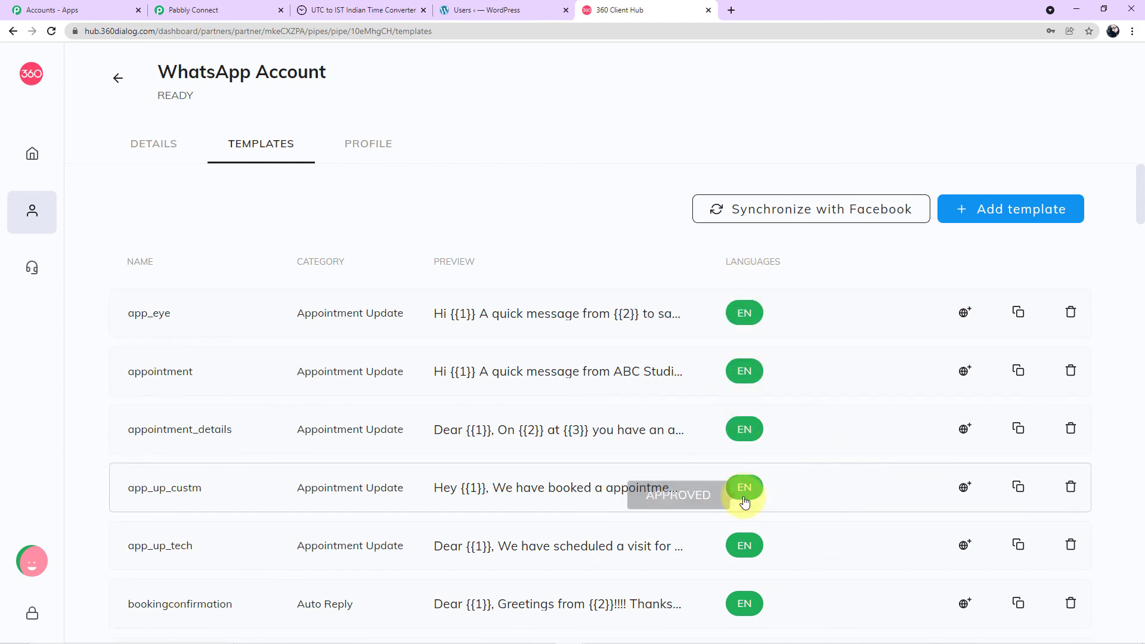
Step: Switch back to Pabbly Connect and review the WhatsApp action's namespace, language code, recipient number, header image and body fields
left_click(236, 11)
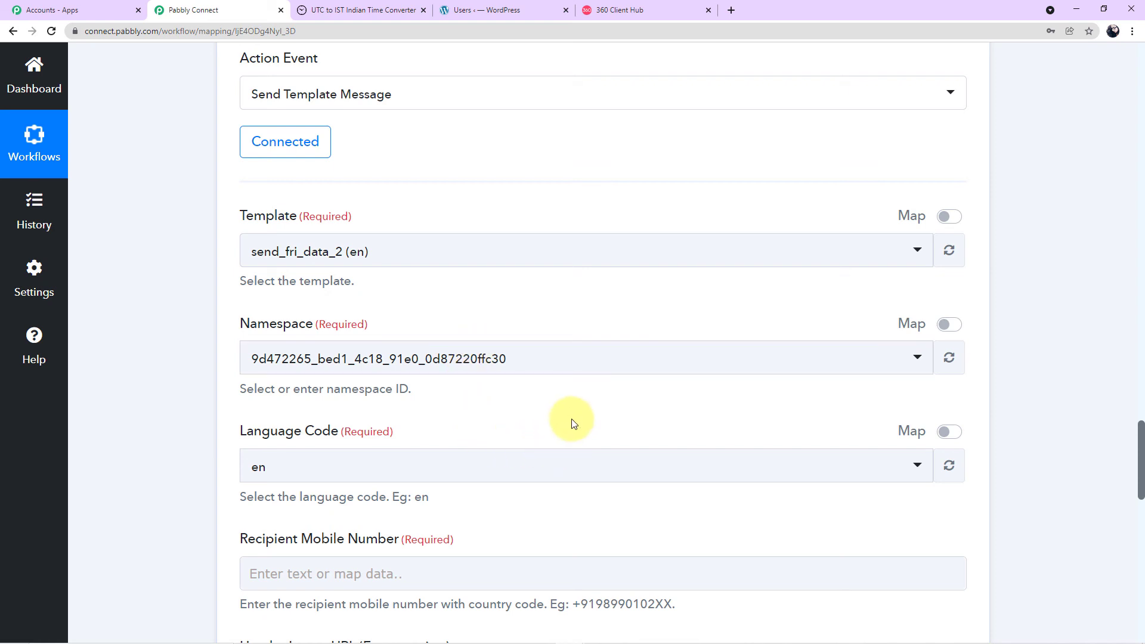
scroll(572, 421, "down", 4)
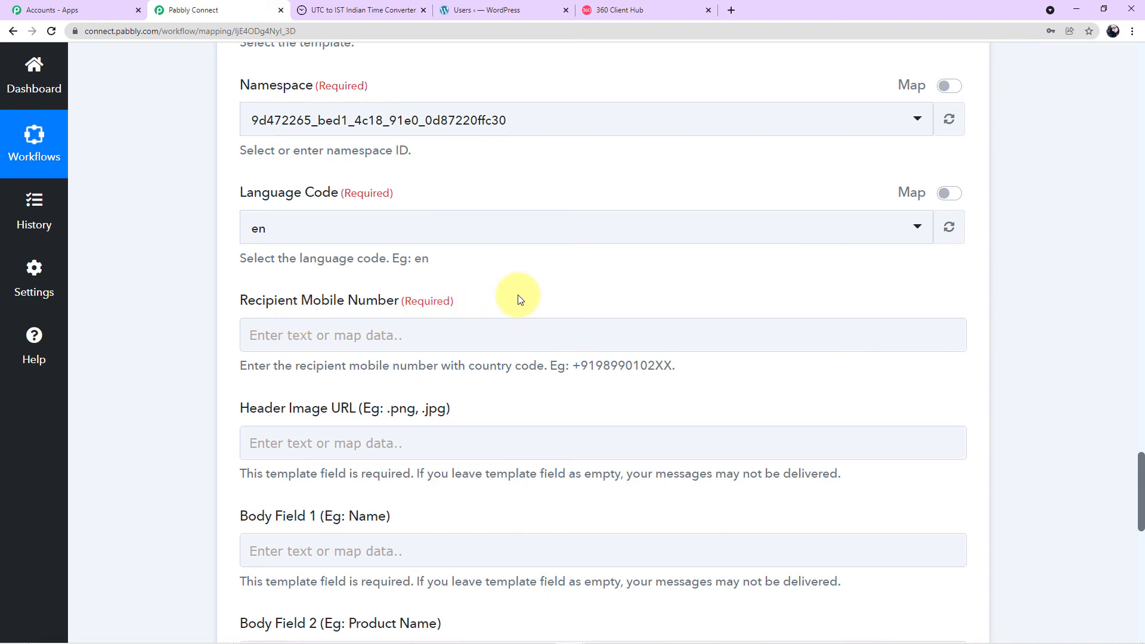
scroll(518, 298, "up", 15)
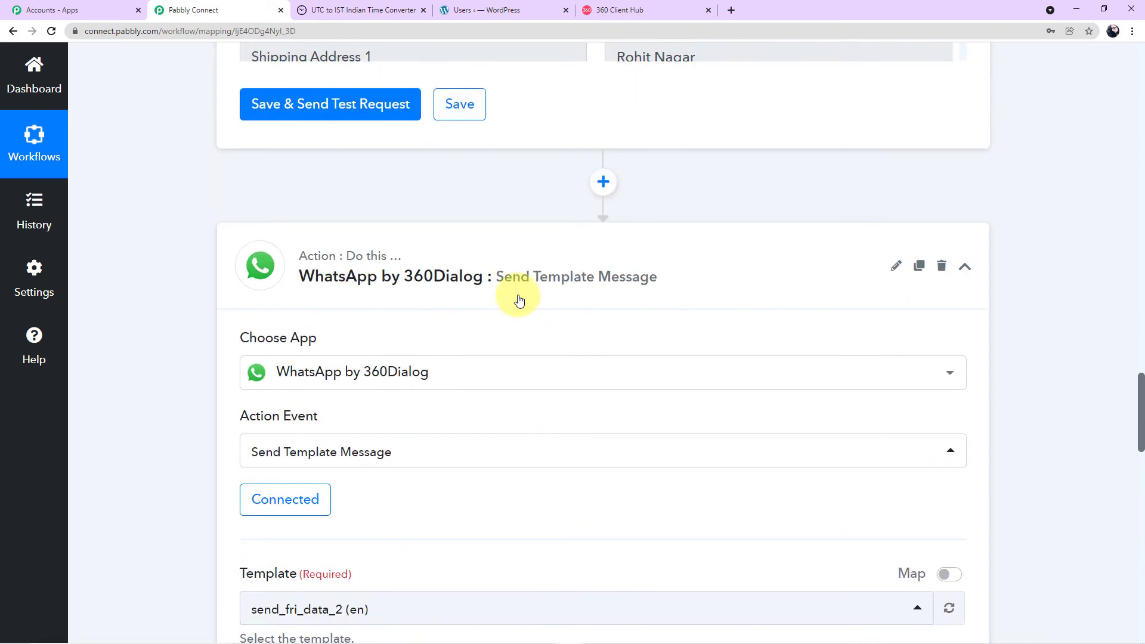
scroll(668, 468, "down", 10)
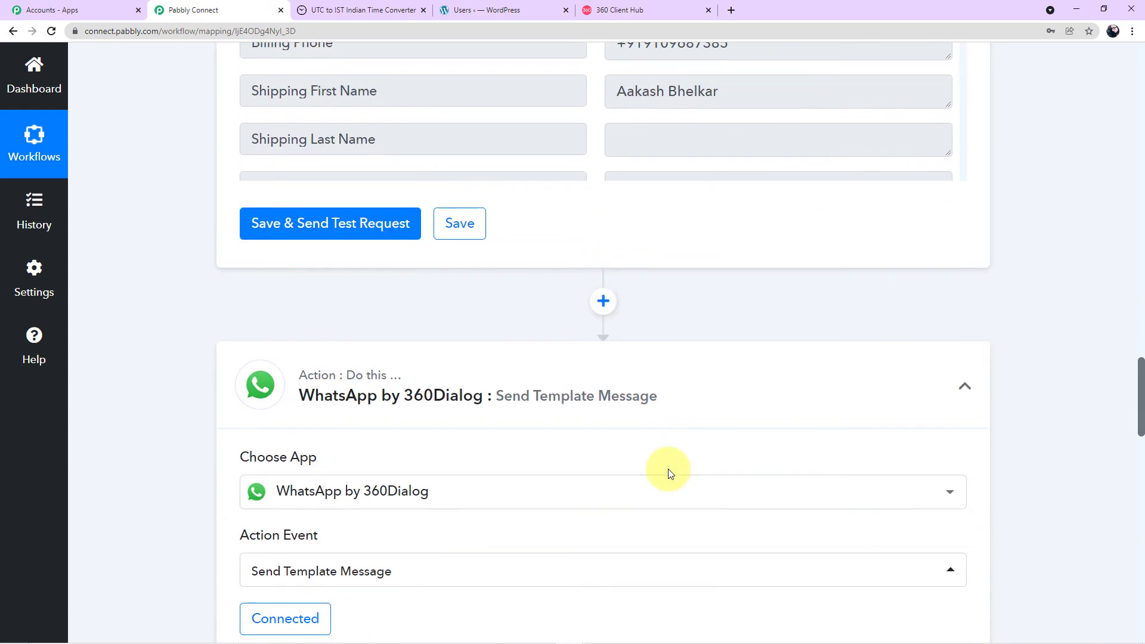
scroll(668, 469, "down", 5)
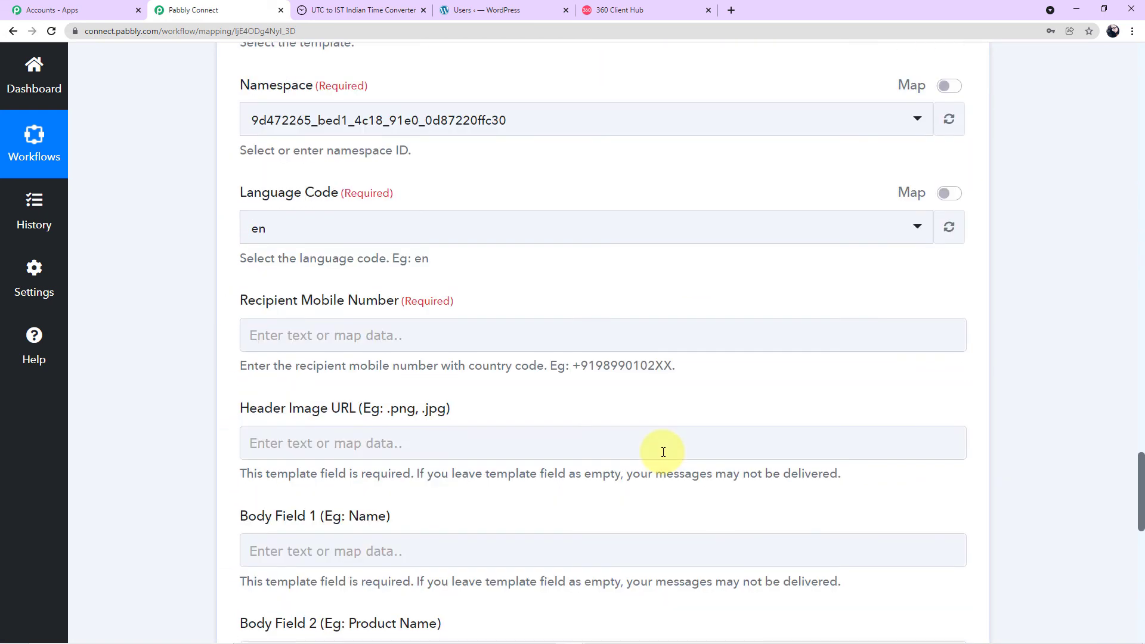
Step: Map the WhatsApp action's Recipient Mobile Number to the Billing Phone value from the Iterator step
left_click(365, 328)
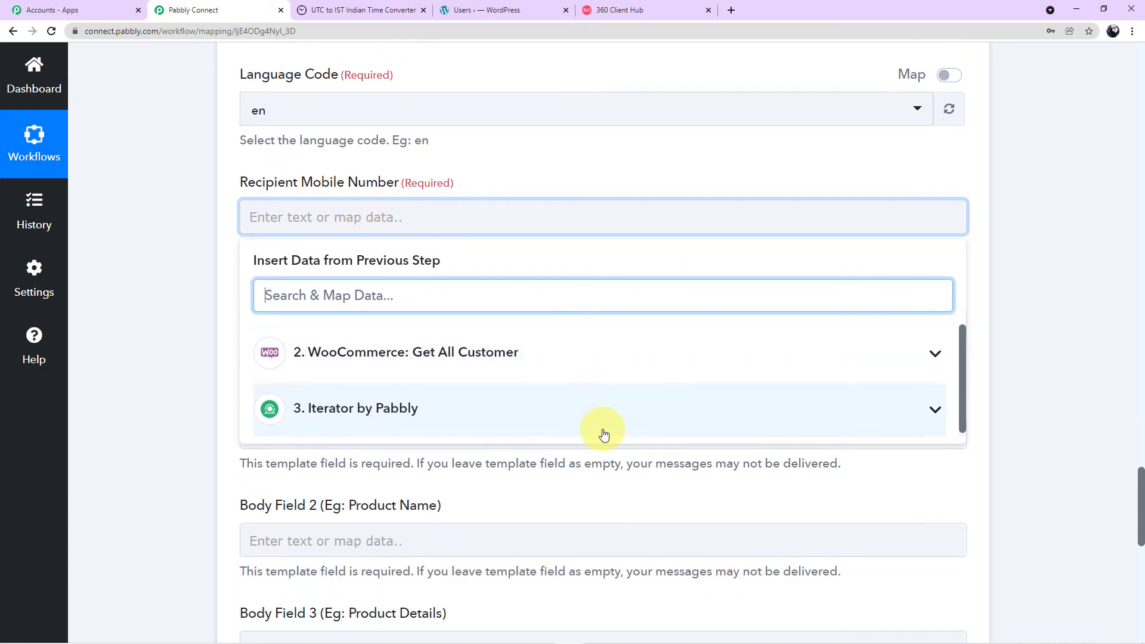
scroll(599, 432, "down", 2)
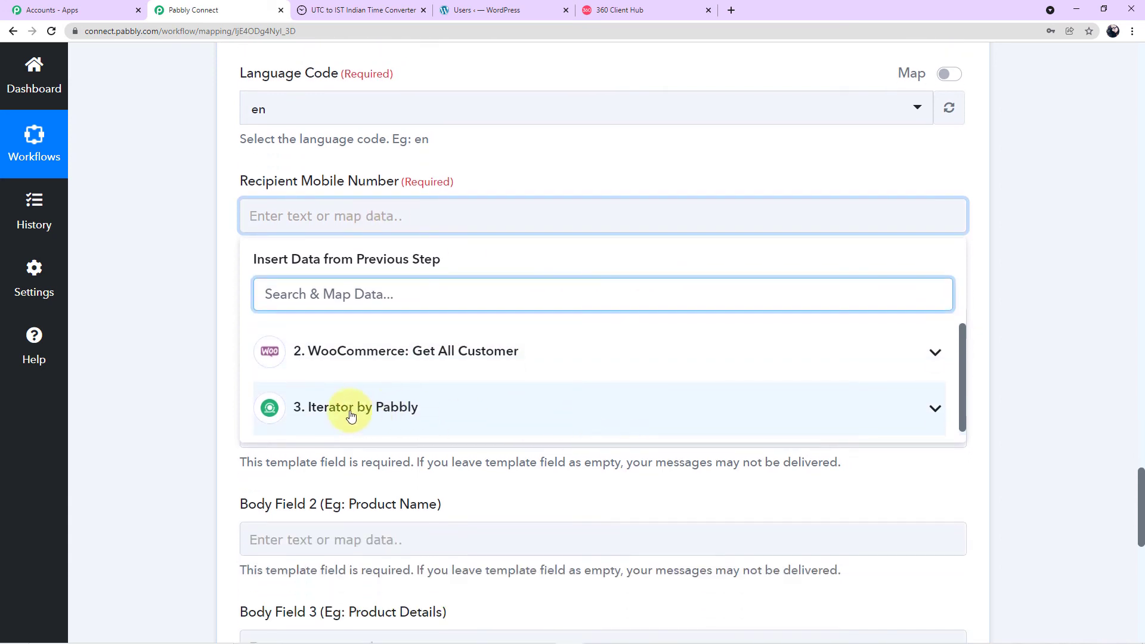
left_click(483, 400)
scroll(484, 402, "down", 3)
scroll(490, 413, "down", 12)
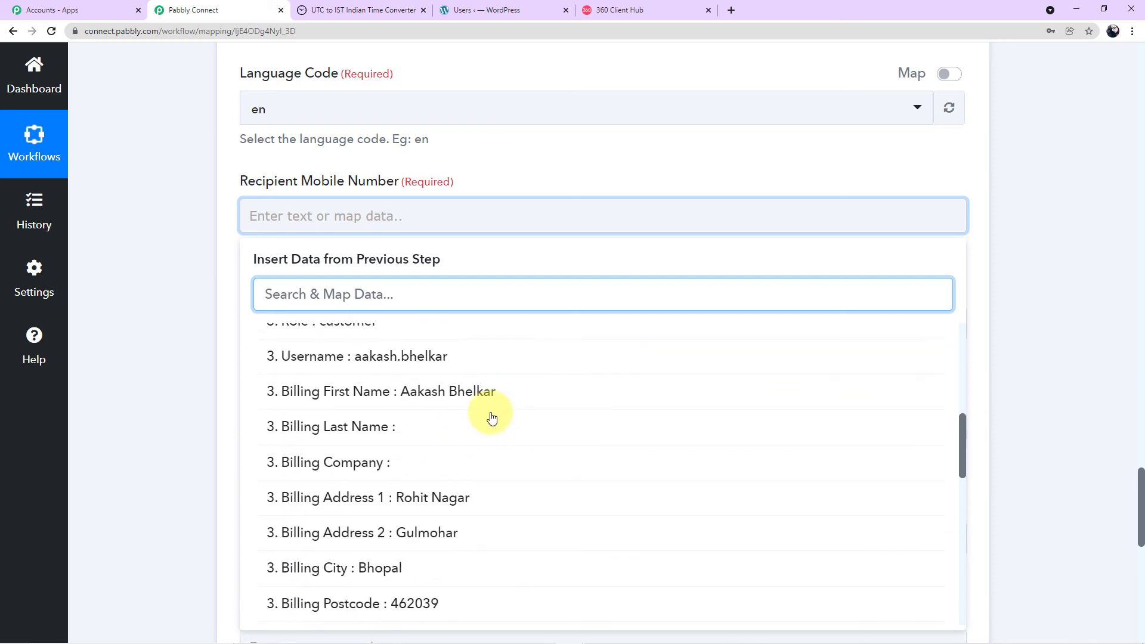
scroll(554, 488, "down", 3)
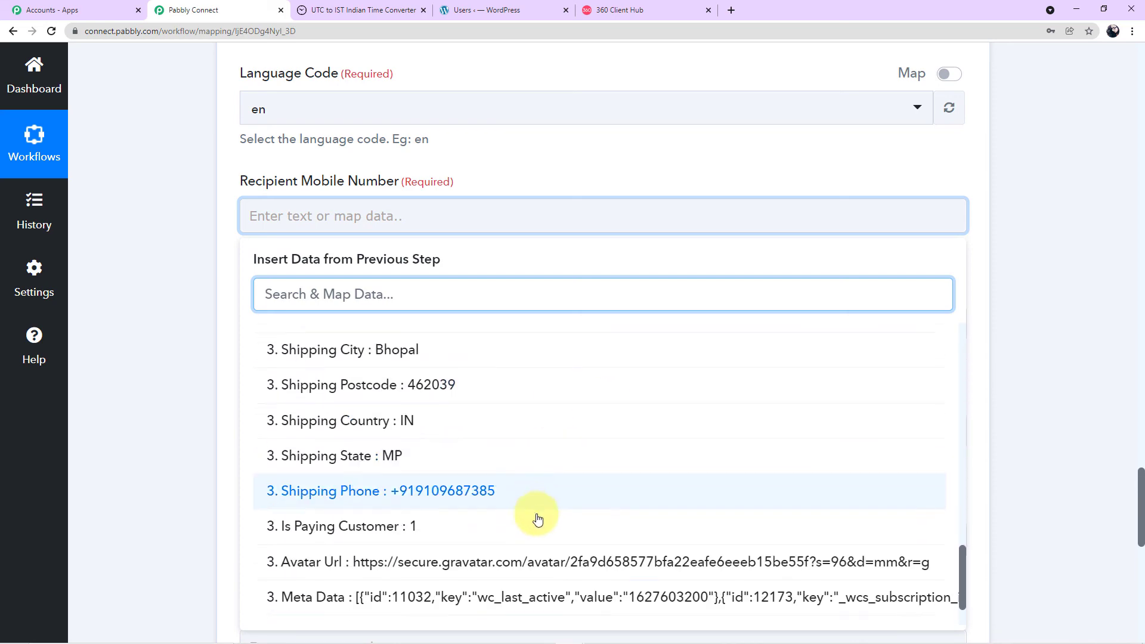
scroll(1052, 458, "up", 2)
scroll(1052, 456, "up", 15)
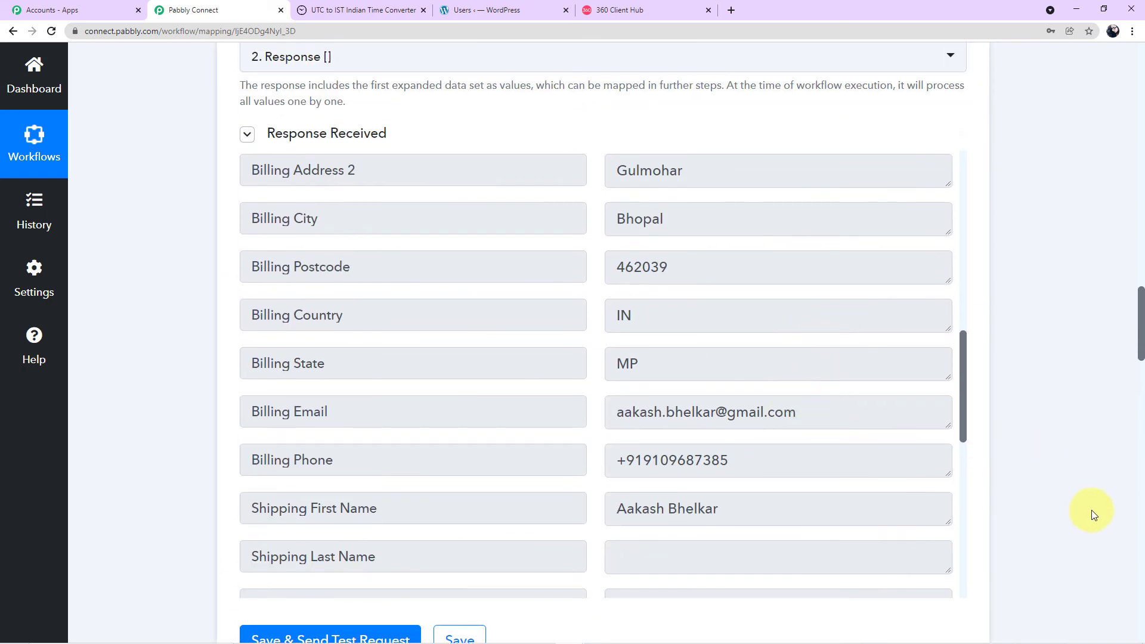
scroll(1091, 511, "down", 10)
scroll(1090, 512, "down", 8)
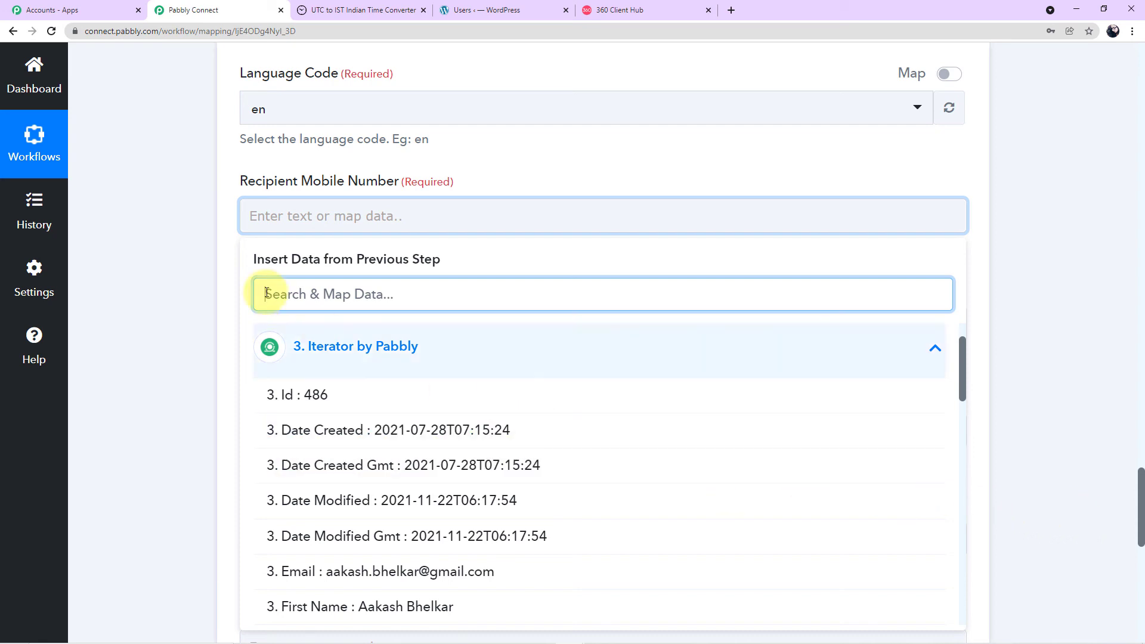
scroll(543, 441, "down", 4)
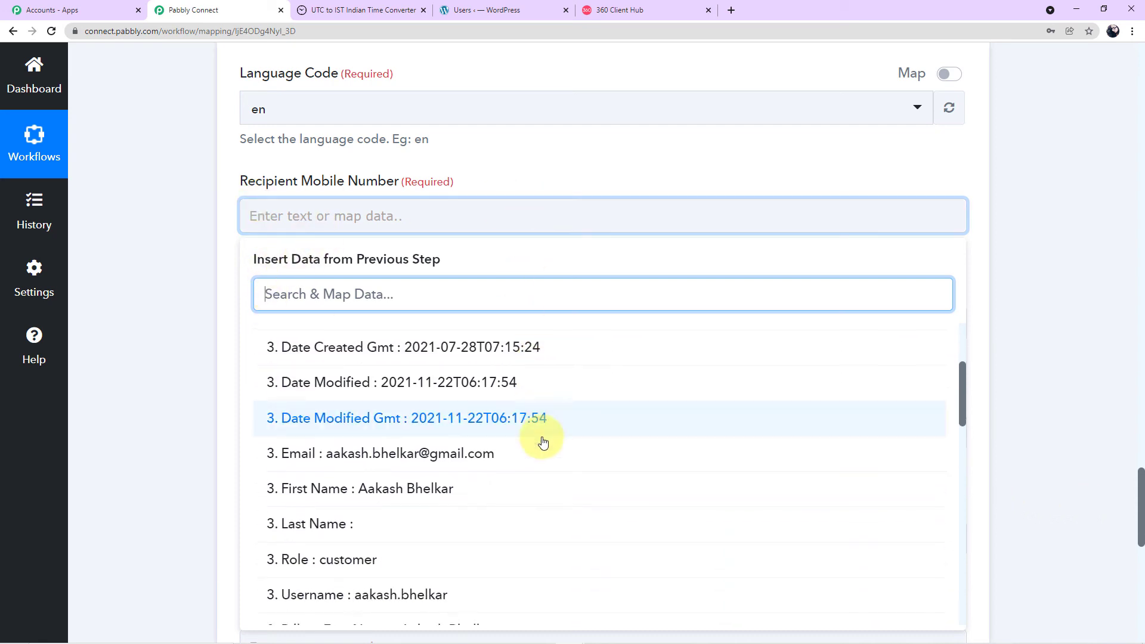
scroll(543, 441, "down", 8)
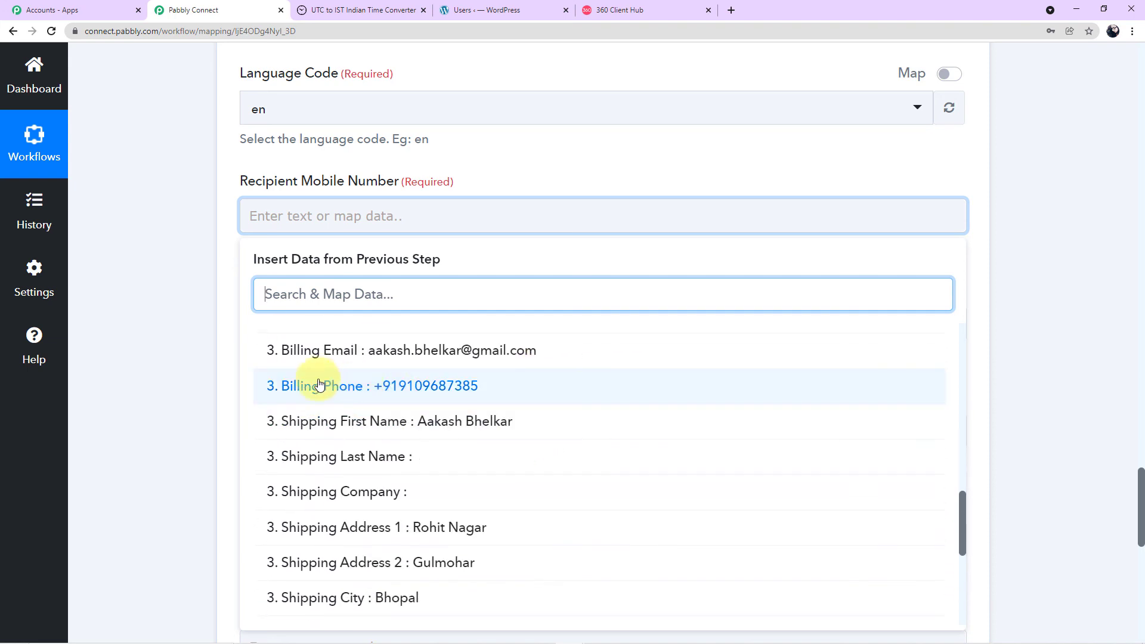
left_click(514, 391)
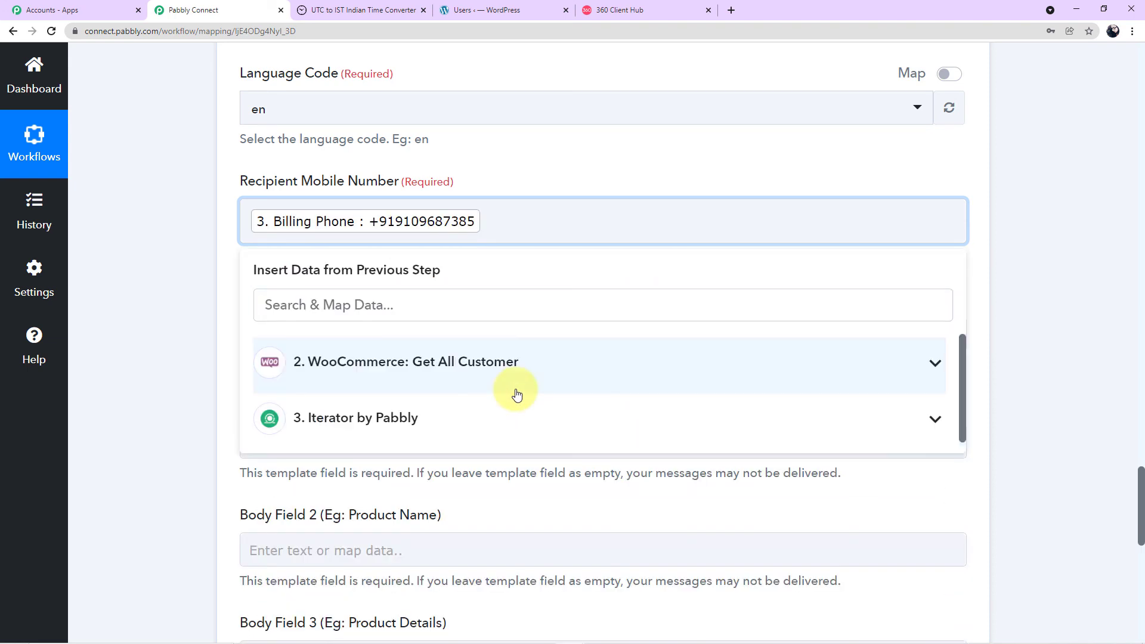
left_click(143, 372)
Step: Open Google Drive in a new browser tab and preview the black friday.png image from the recent files
scroll(541, 286, "down", 1)
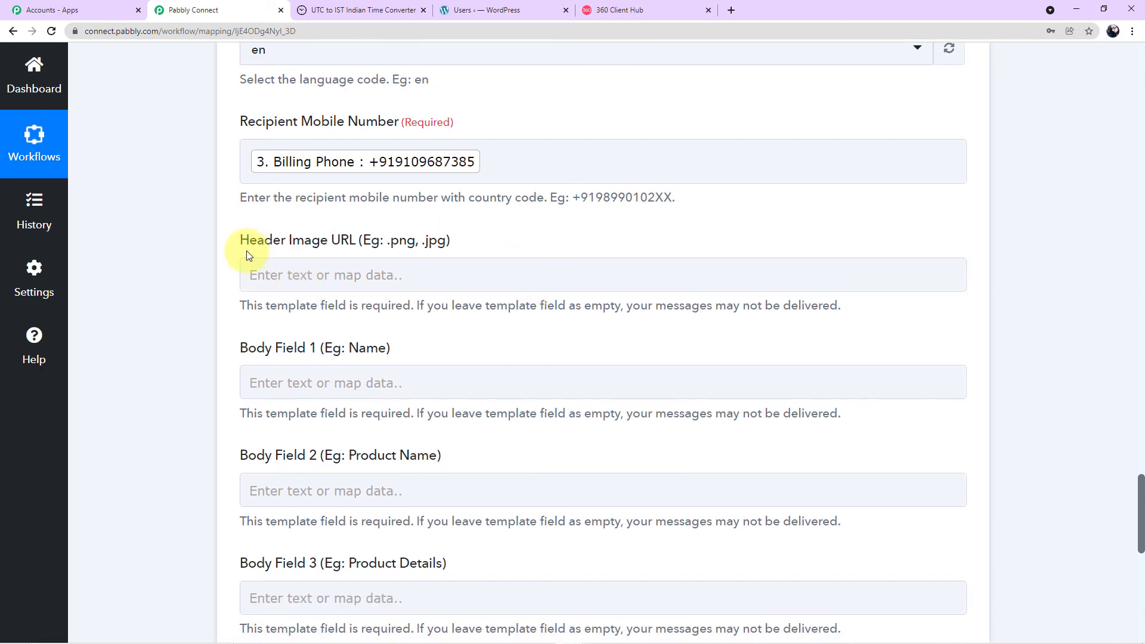
left_click(429, 270)
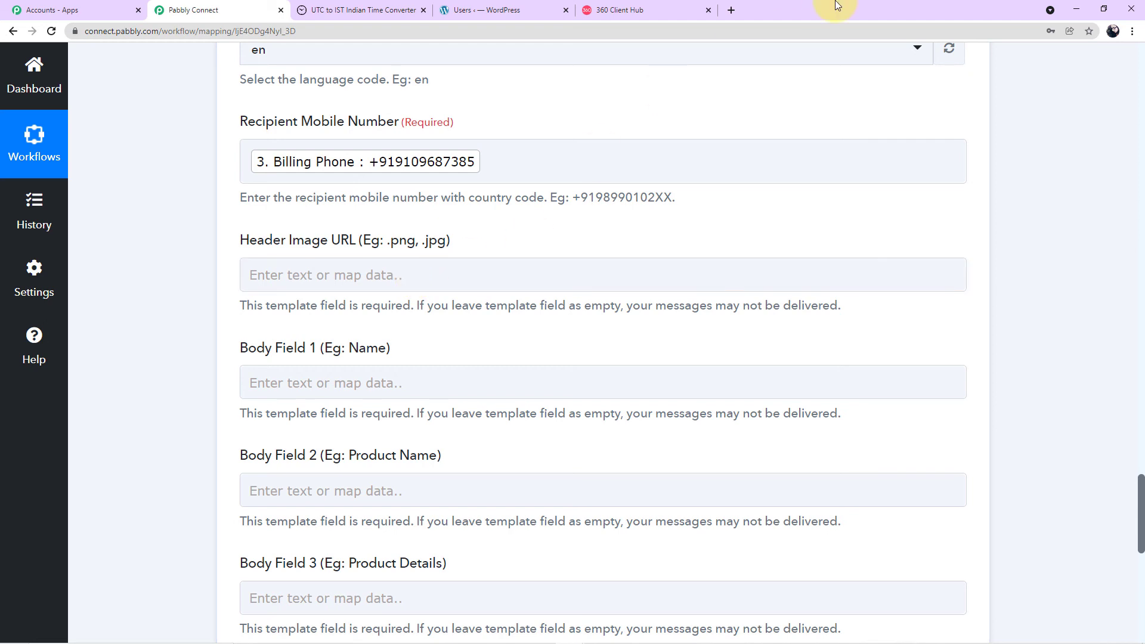
left_click(731, 11)
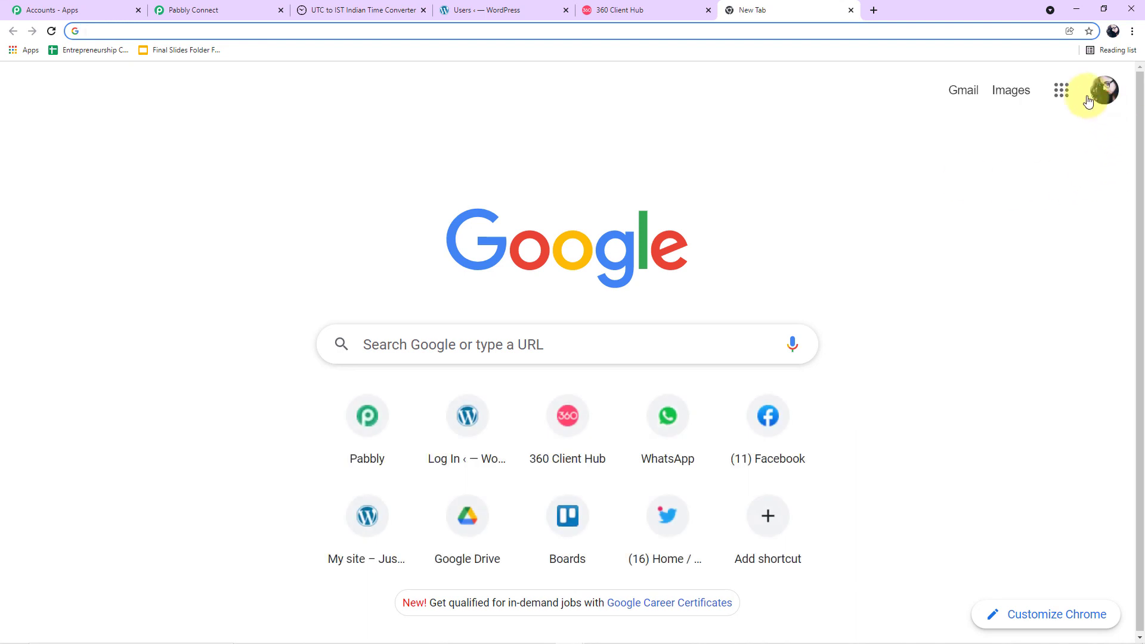
left_click(1063, 94)
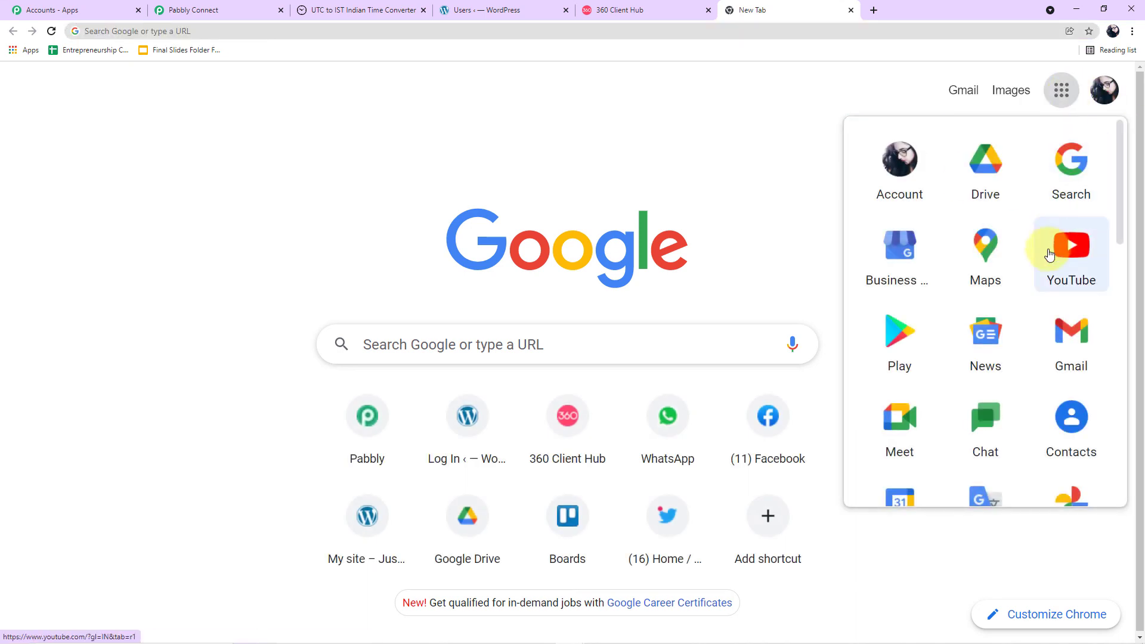
left_click(997, 187)
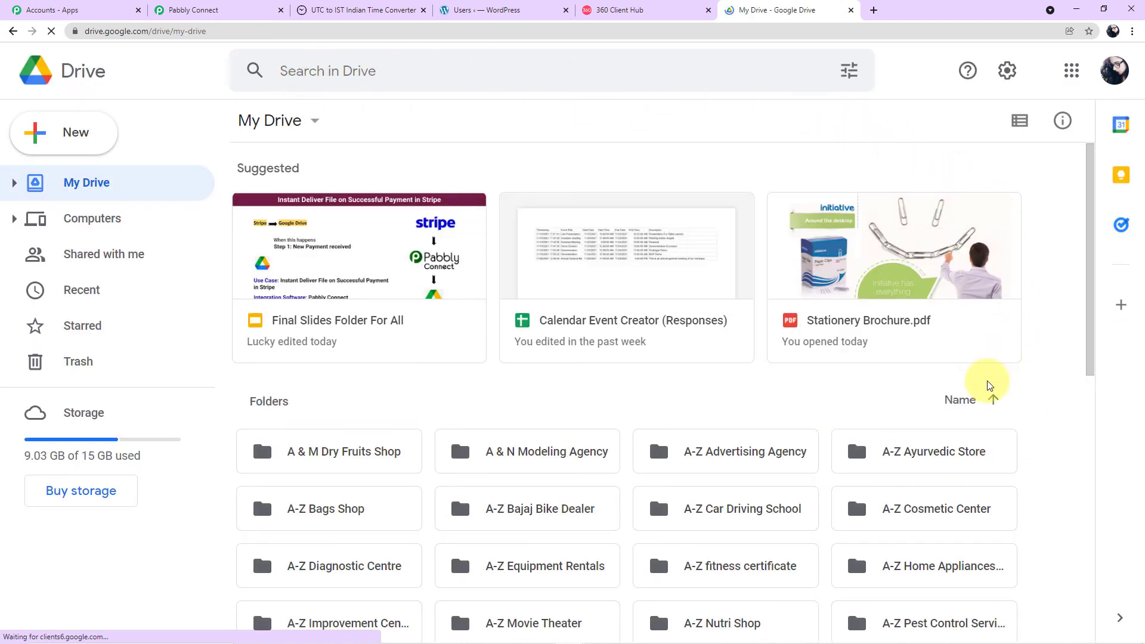
left_click(377, 68)
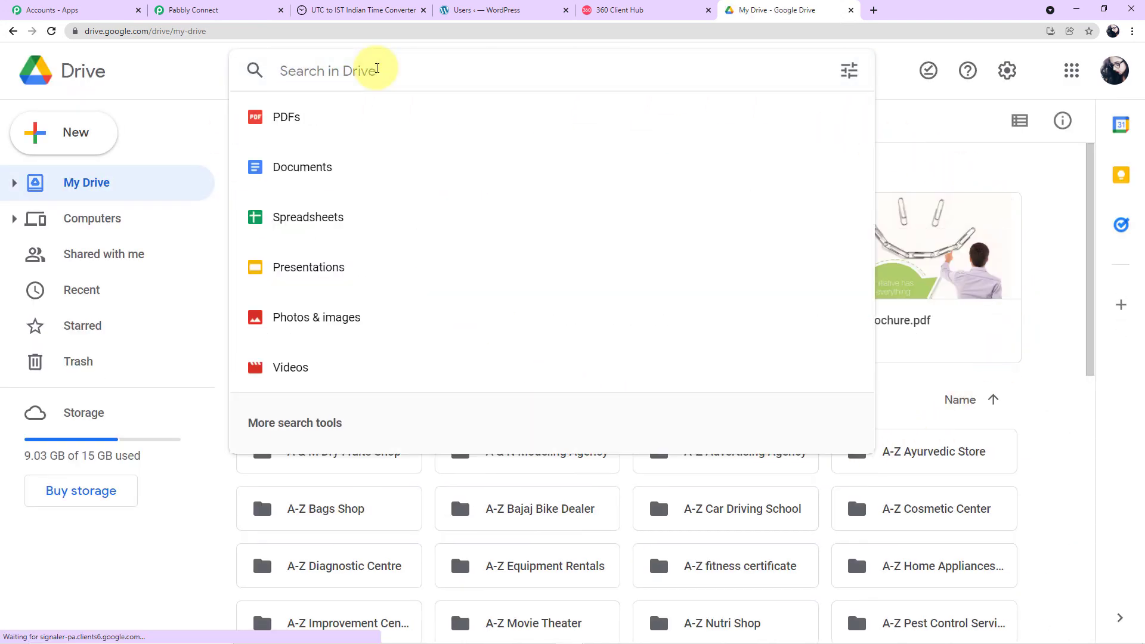
type("black")
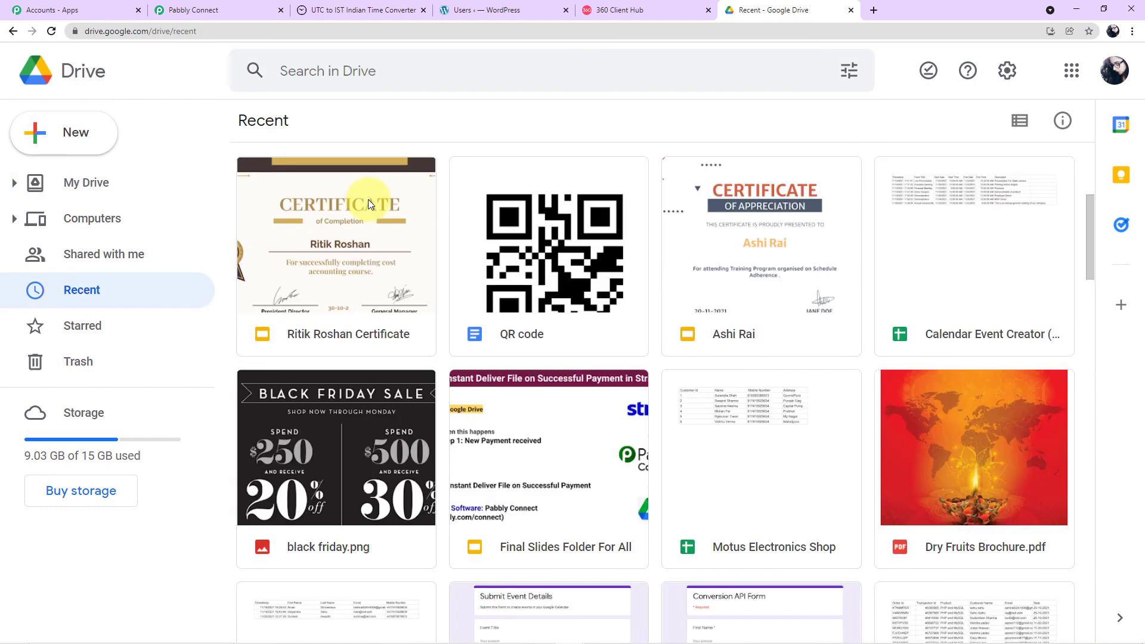
scroll(395, 240, "down", 1)
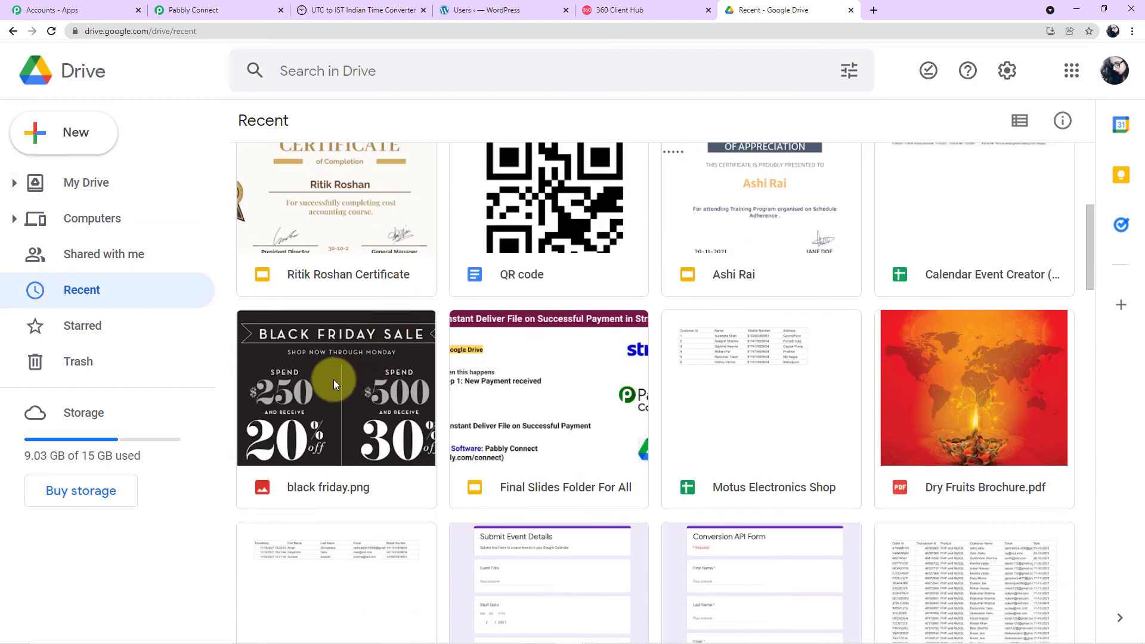
double_click(367, 393)
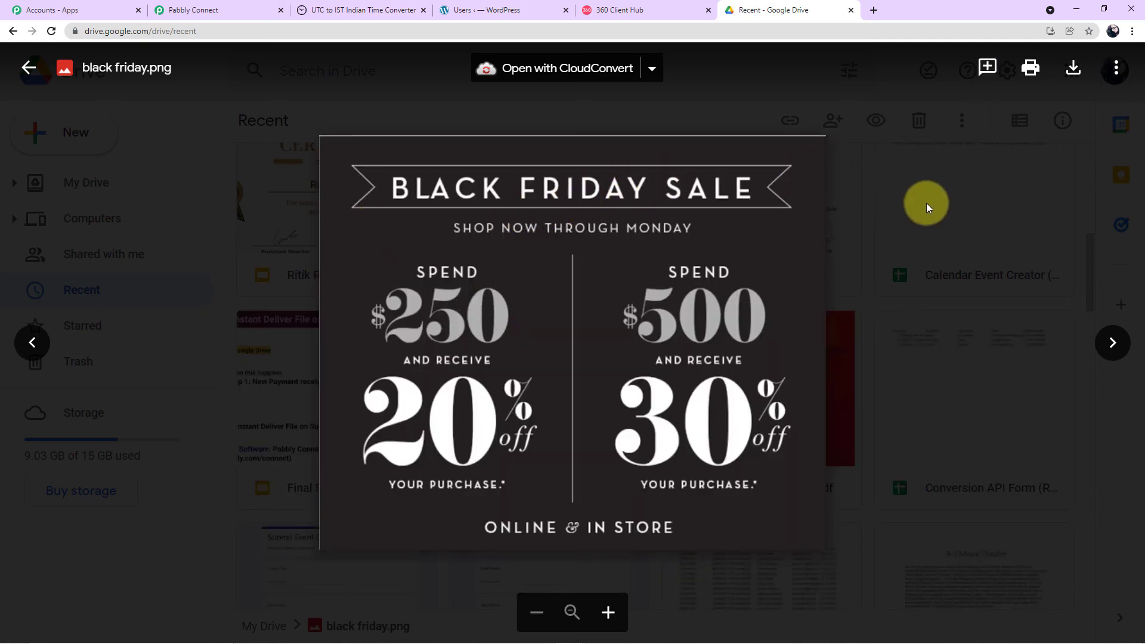
Step: Copy the sharing link of black friday.png and paste it as the WhatsApp action's Header Image URL in Pabbly Connect
left_click(1117, 70)
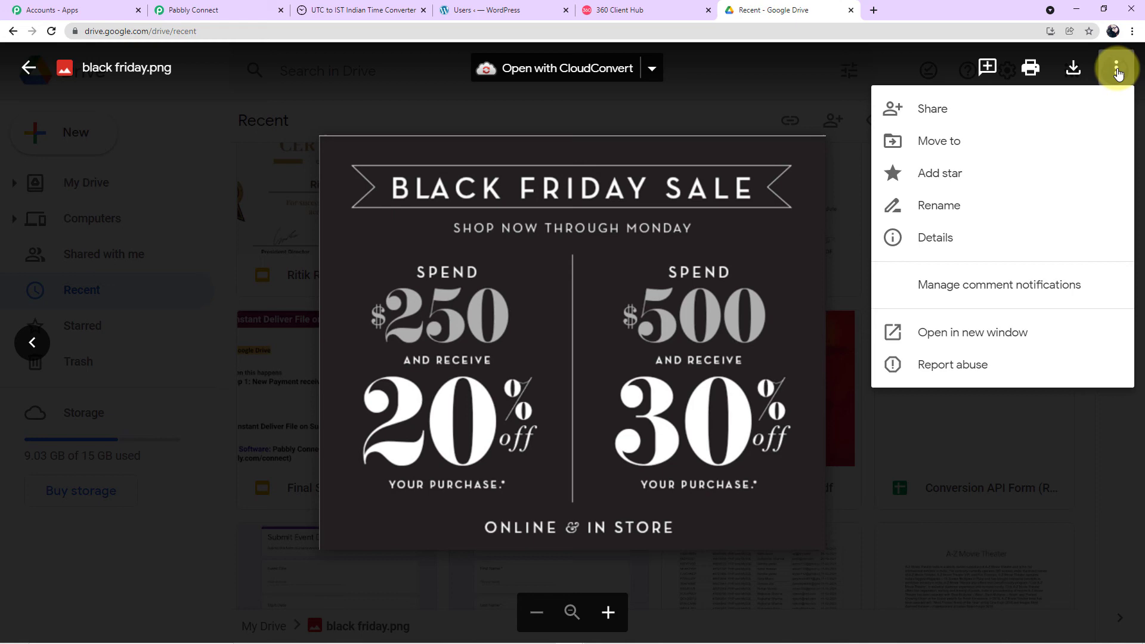
left_click(972, 116)
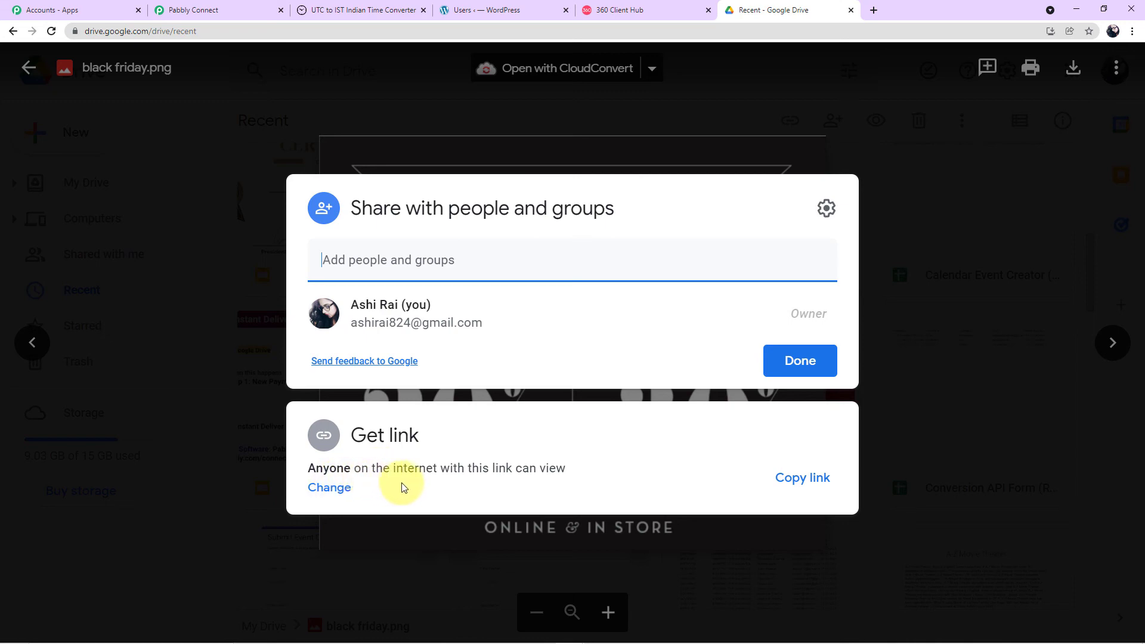
left_click(802, 482)
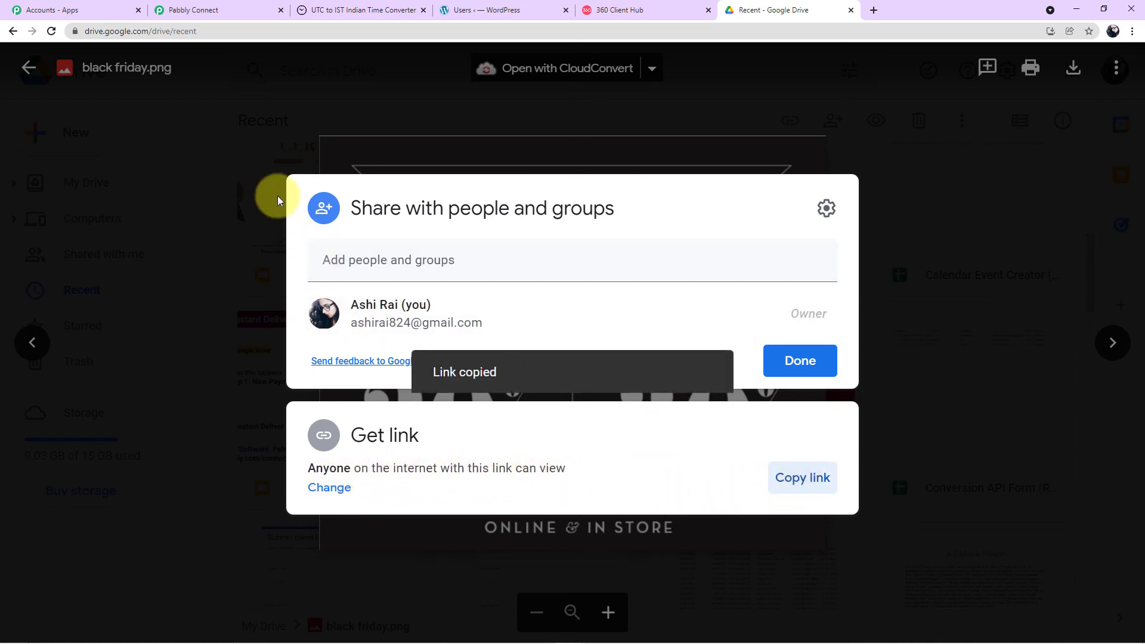
left_click(242, 10)
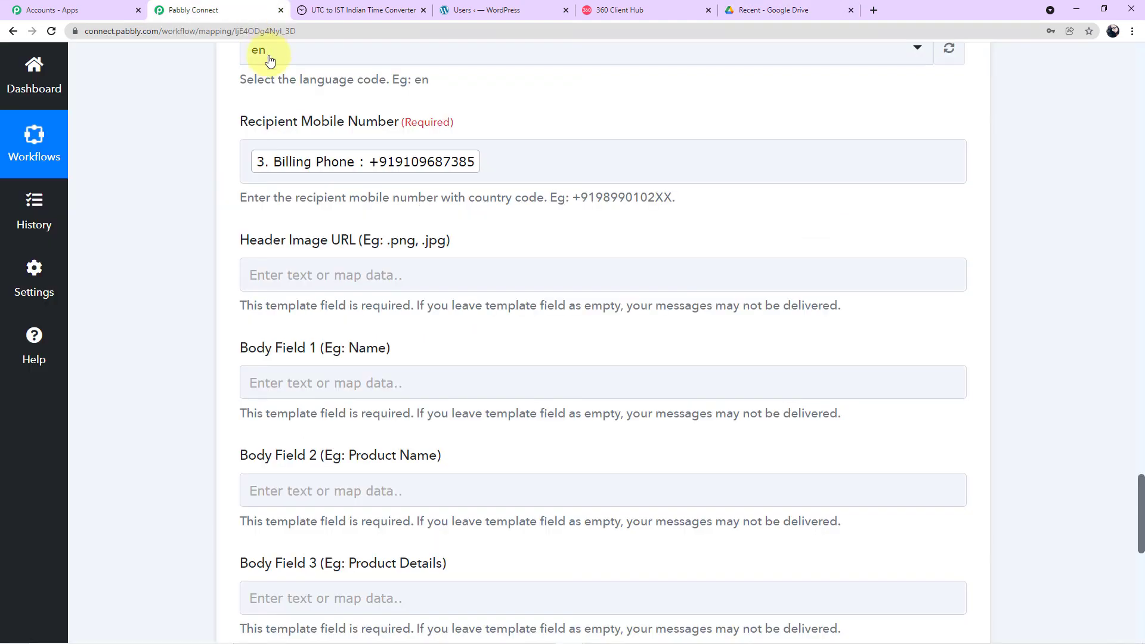
left_click(416, 270)
key("ctrl+v")
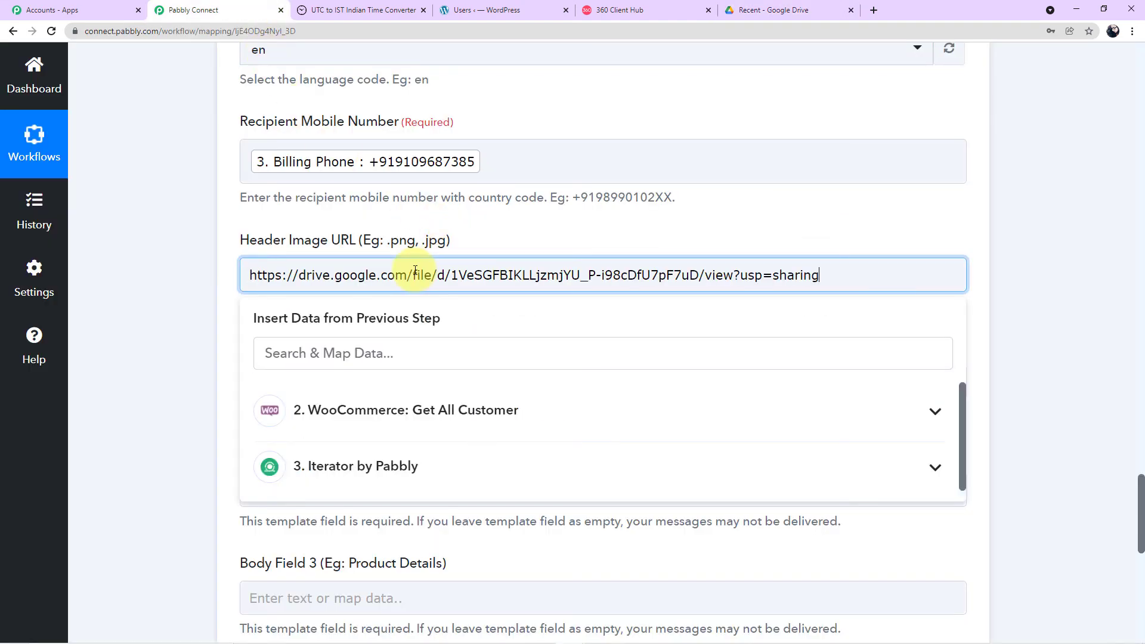
left_click(322, 241)
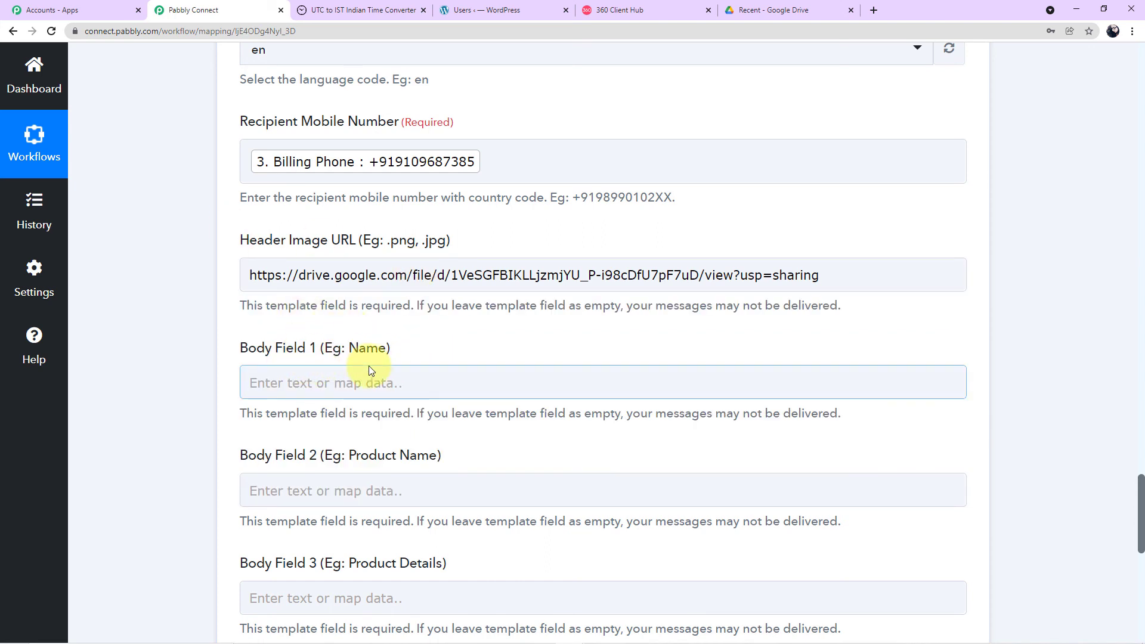
Step: Map Body Field 1 of the WhatsApp template to the First Name value from the Iterator step
left_click(389, 377)
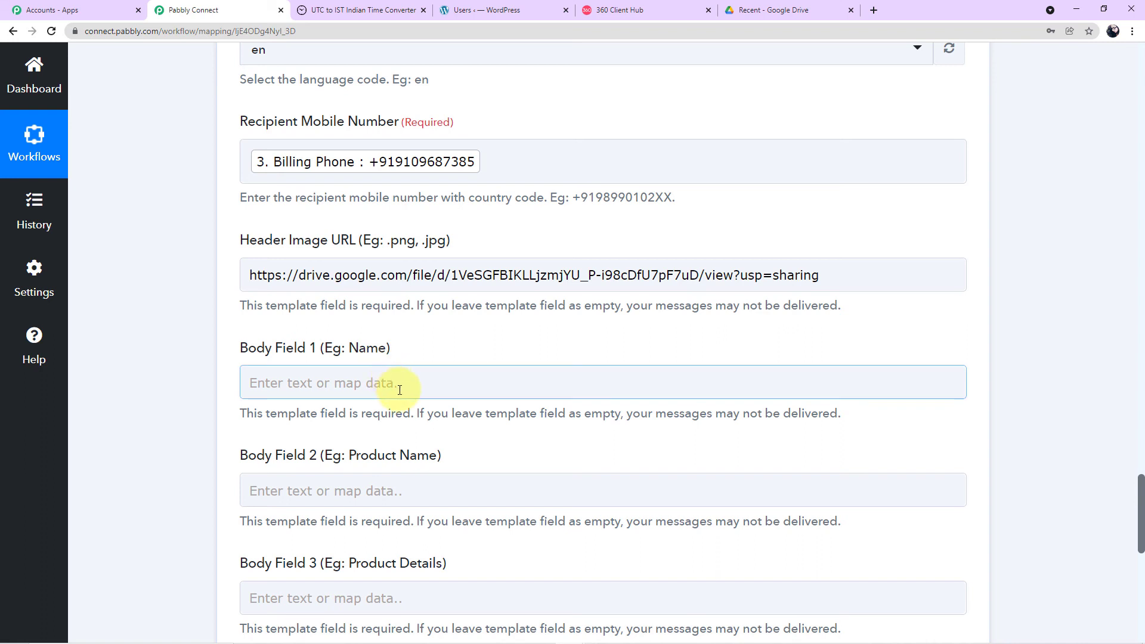
left_click(400, 386)
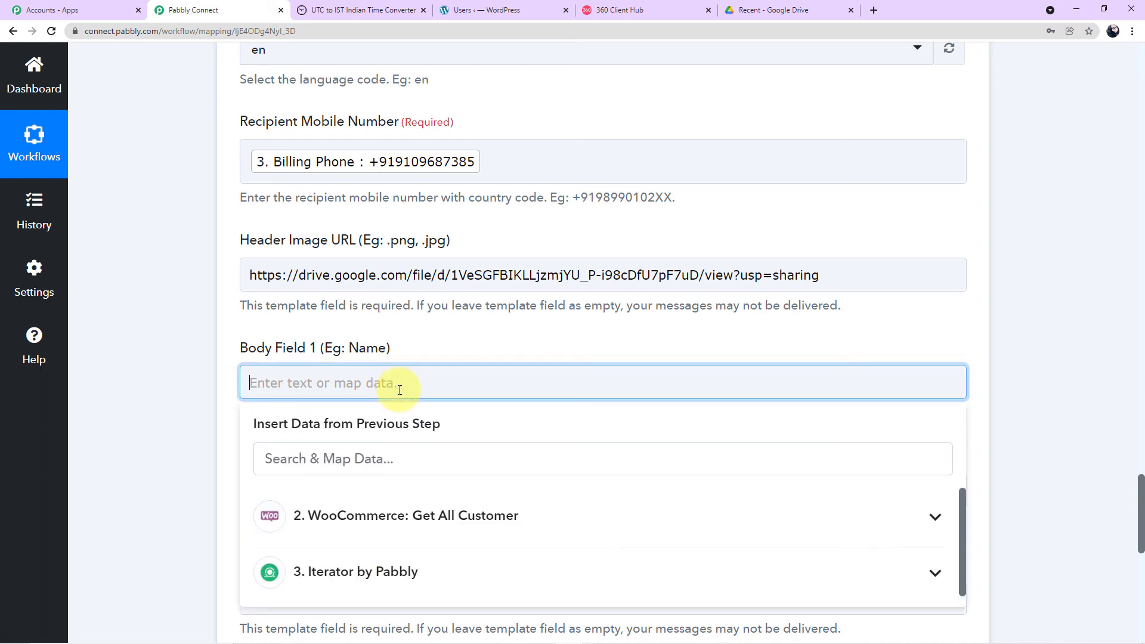
scroll(411, 417, "down", 2)
left_click(384, 467)
scroll(381, 481, "down", 5)
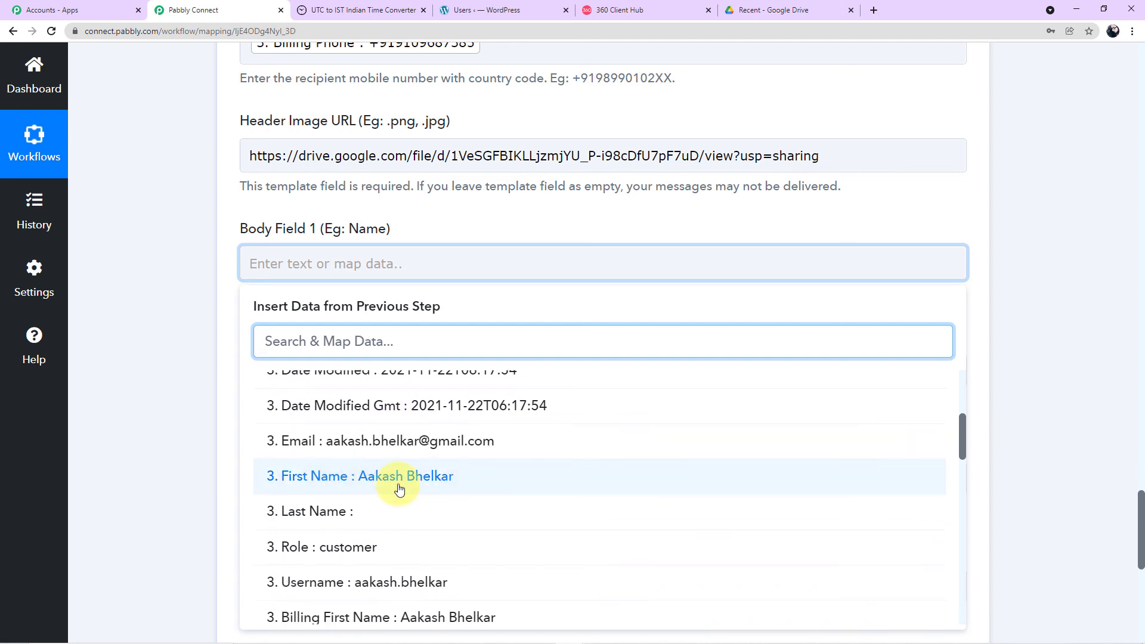
left_click(396, 482)
left_click(199, 360)
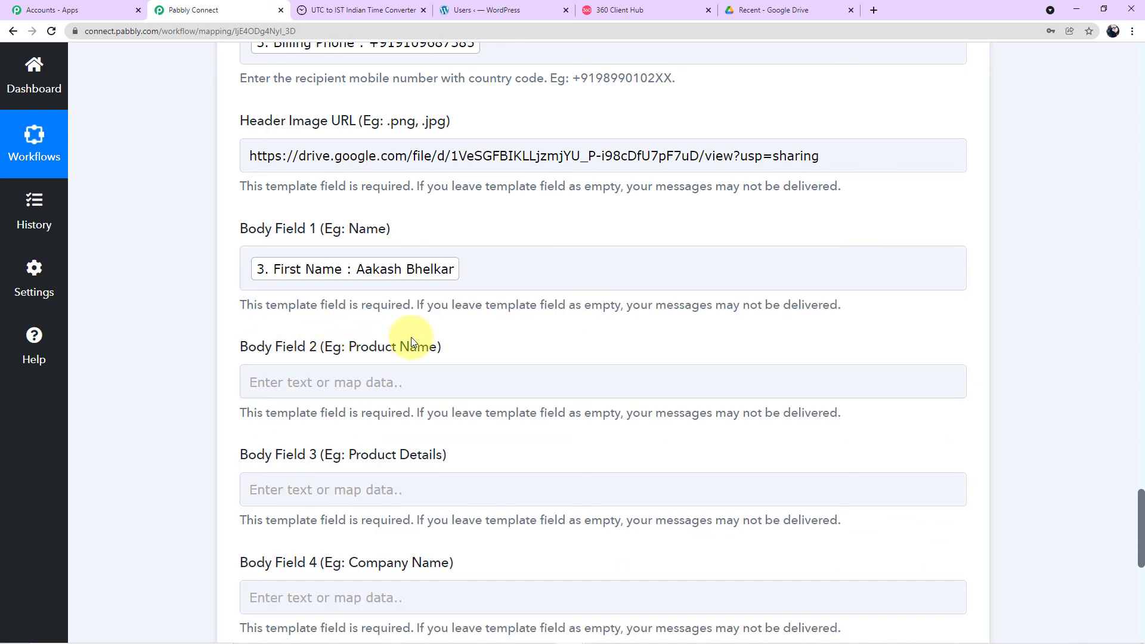
Step: Set Body Field 2 to "e-commerce shop" and Body Field 3 to "shop"
scroll(493, 340, "down", 1)
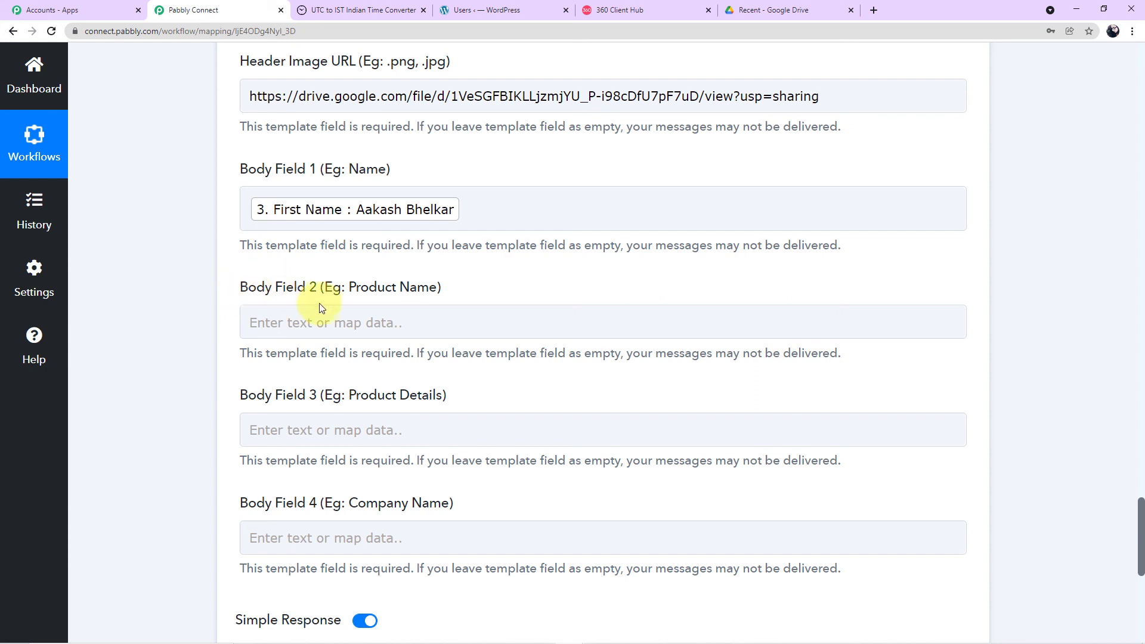
left_click(420, 321)
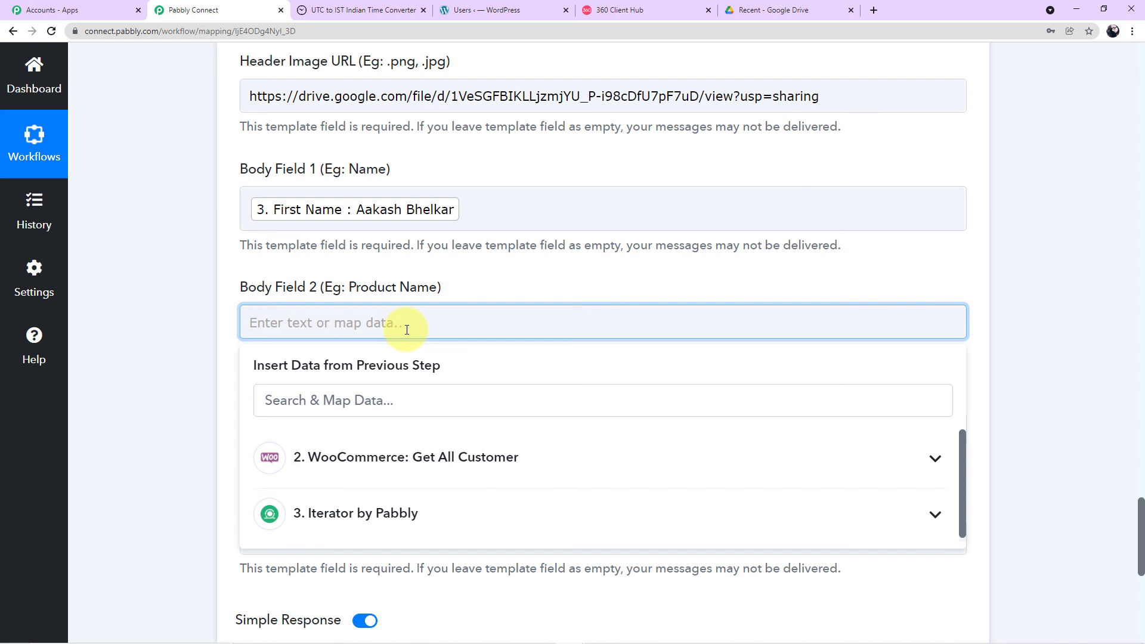
key("ctrl+v")
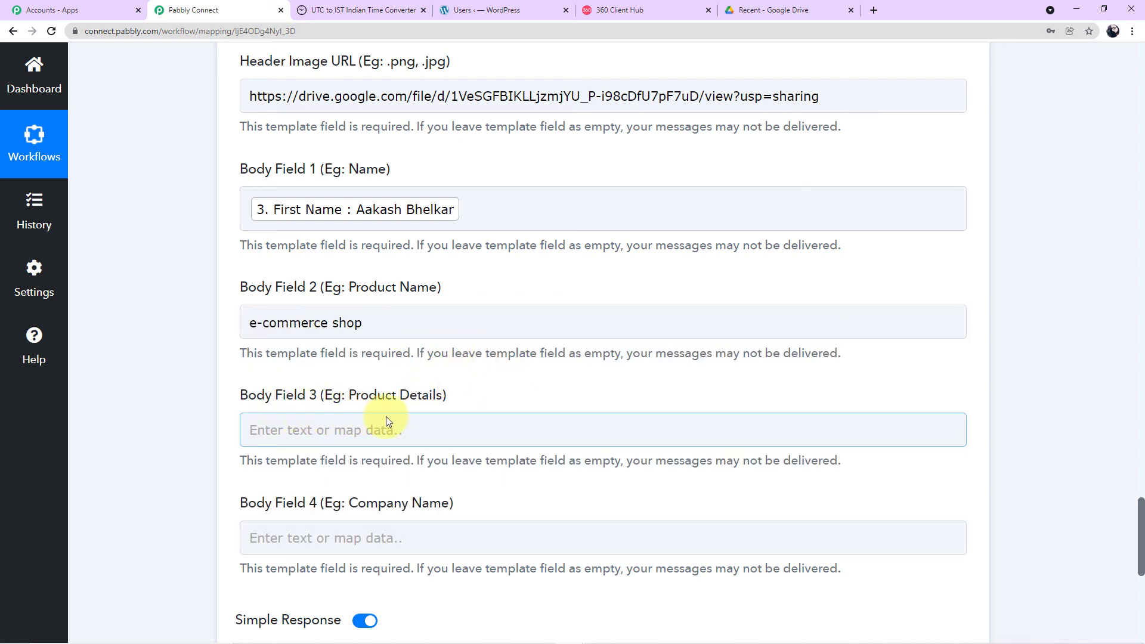
left_click(396, 431)
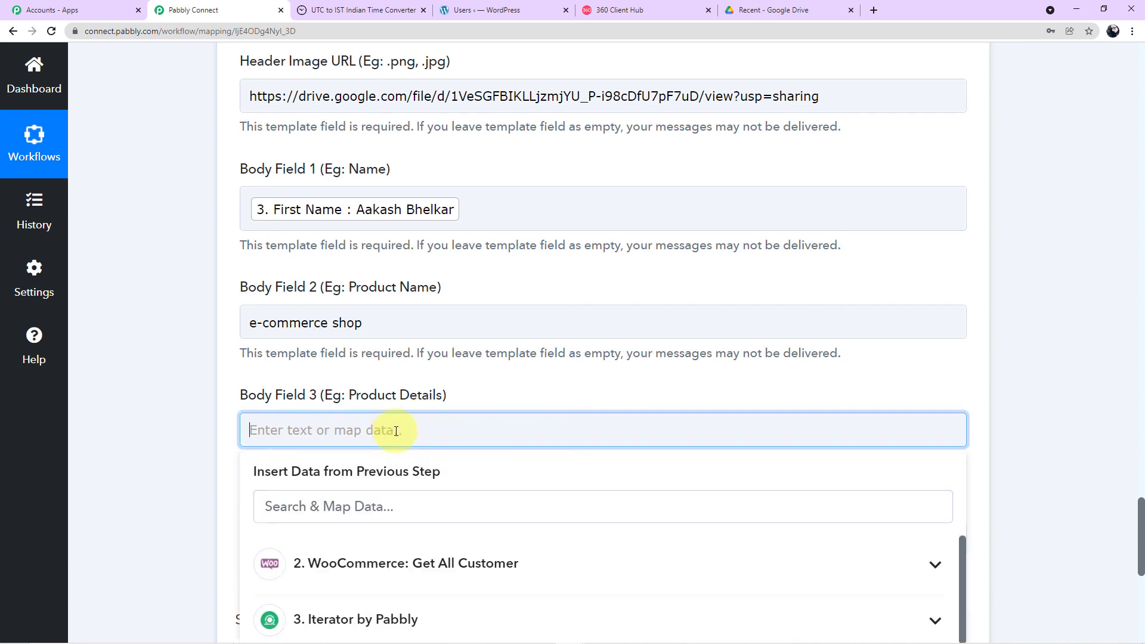
type("shop")
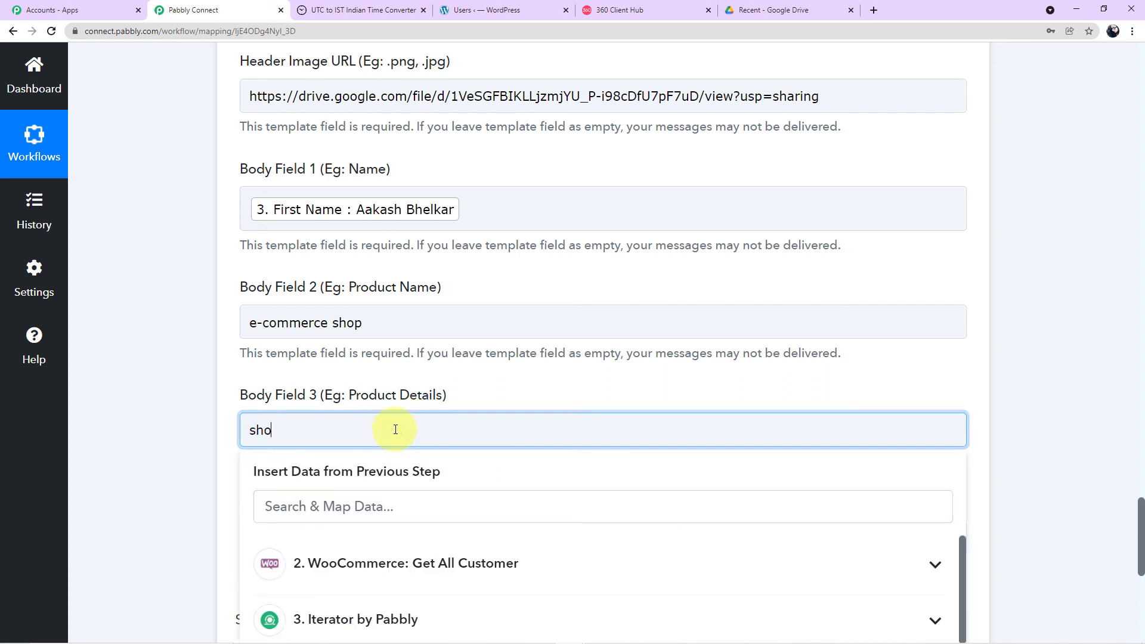
left_click(150, 430)
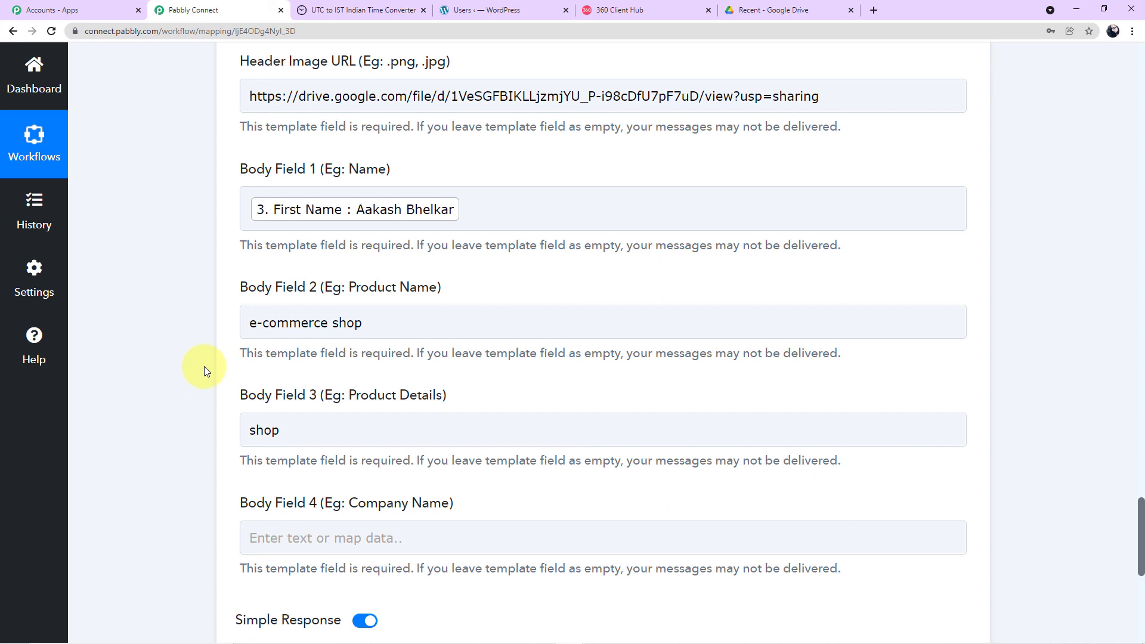
Step: Set Body Field 4 of the WhatsApp template message to "Pabbly Store"
scroll(204, 366, "down", 1)
left_click(373, 481)
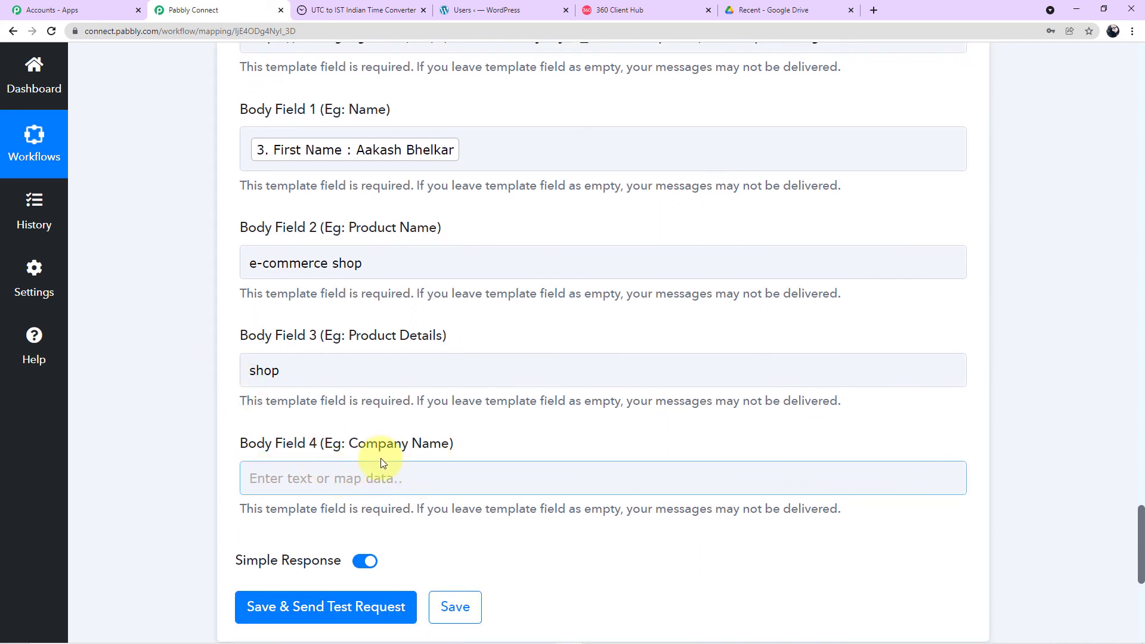
left_click(389, 476)
type("Pa")
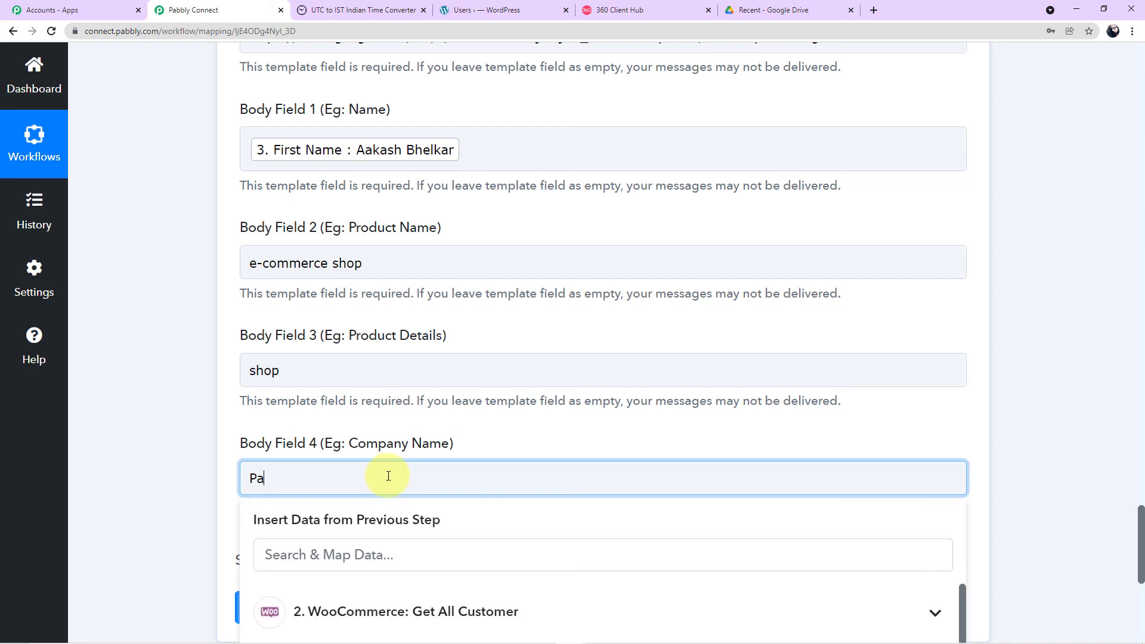
type("bbly Store")
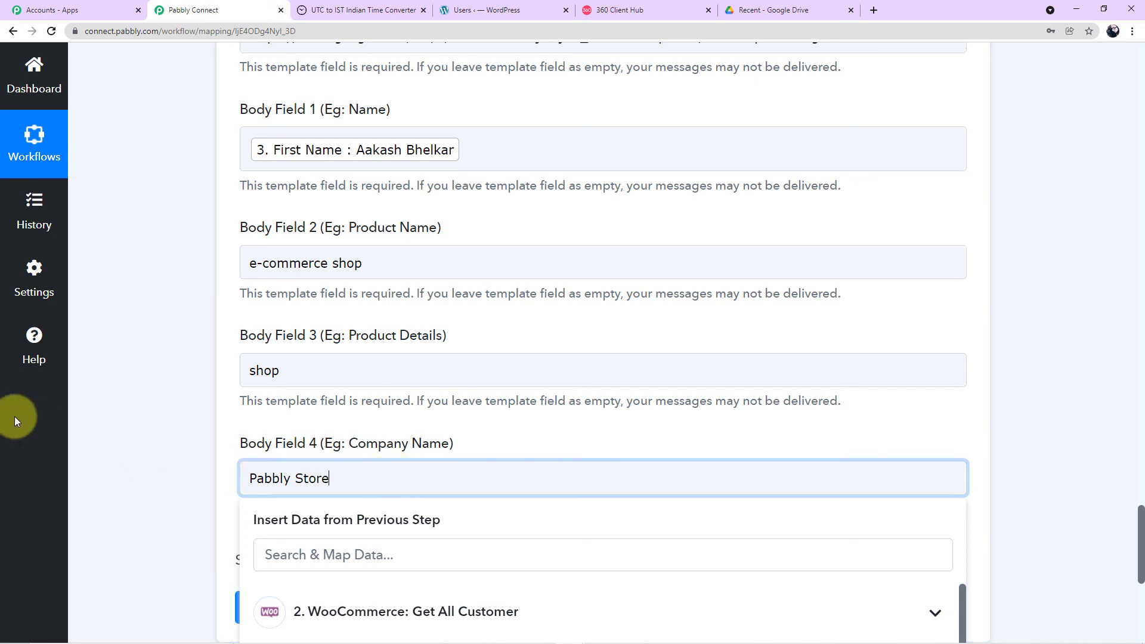
left_click(131, 419)
Step: Review the WhatsApp action's template, namespace, language code, recipient number, header image URL and body field mappings
scroll(152, 419, "down", 1)
scroll(152, 420, "up", 8)
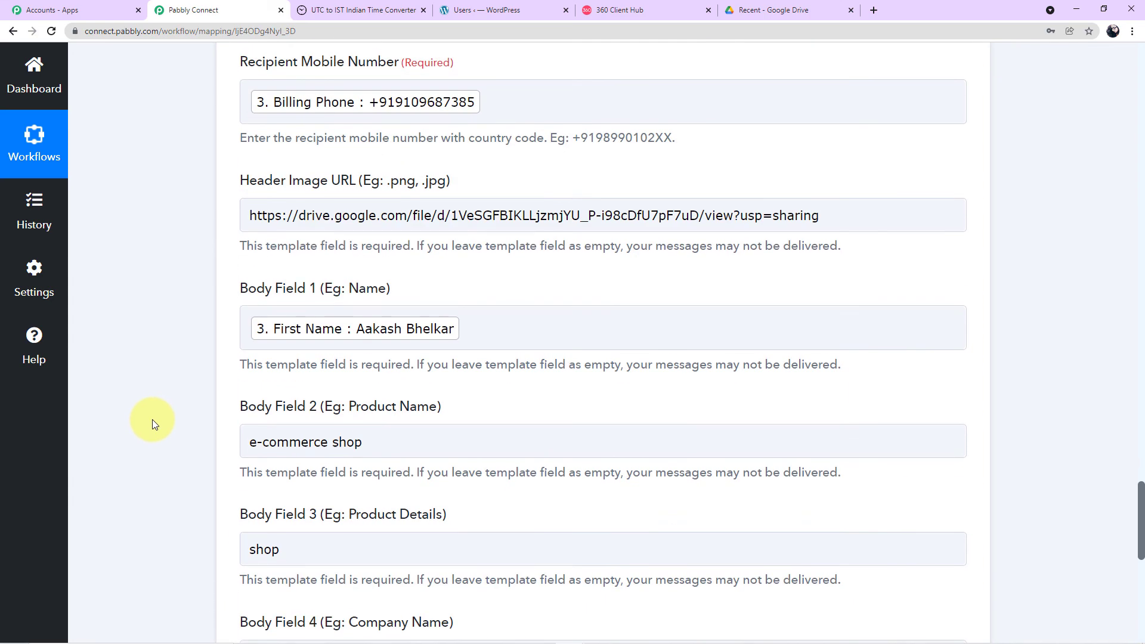
scroll(152, 419, "up", 3)
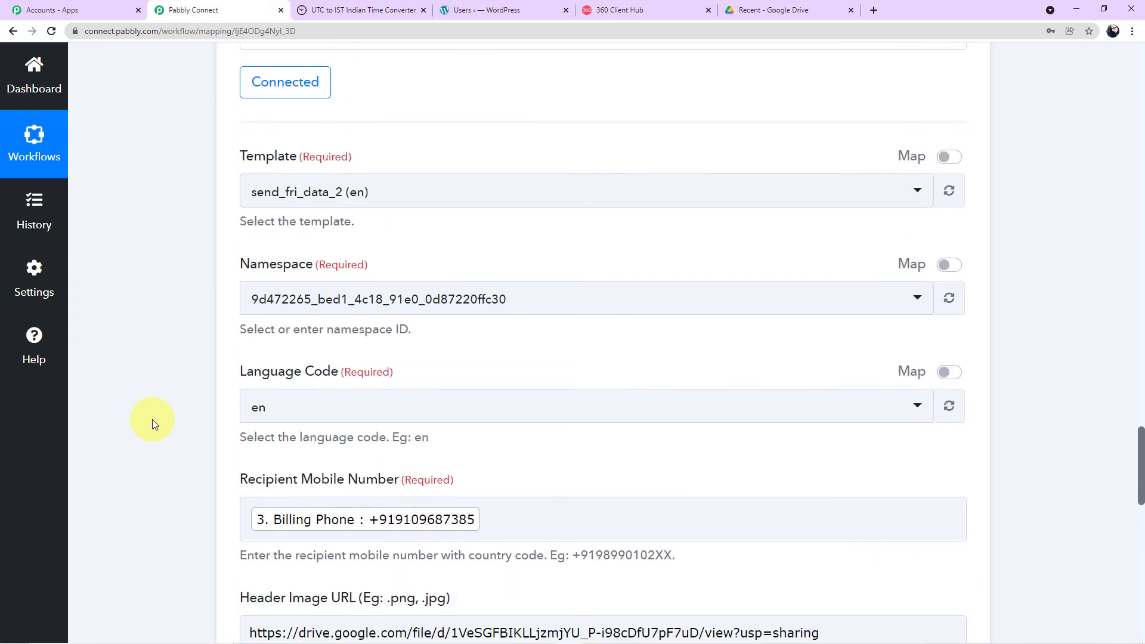
scroll(156, 420, "down", 1)
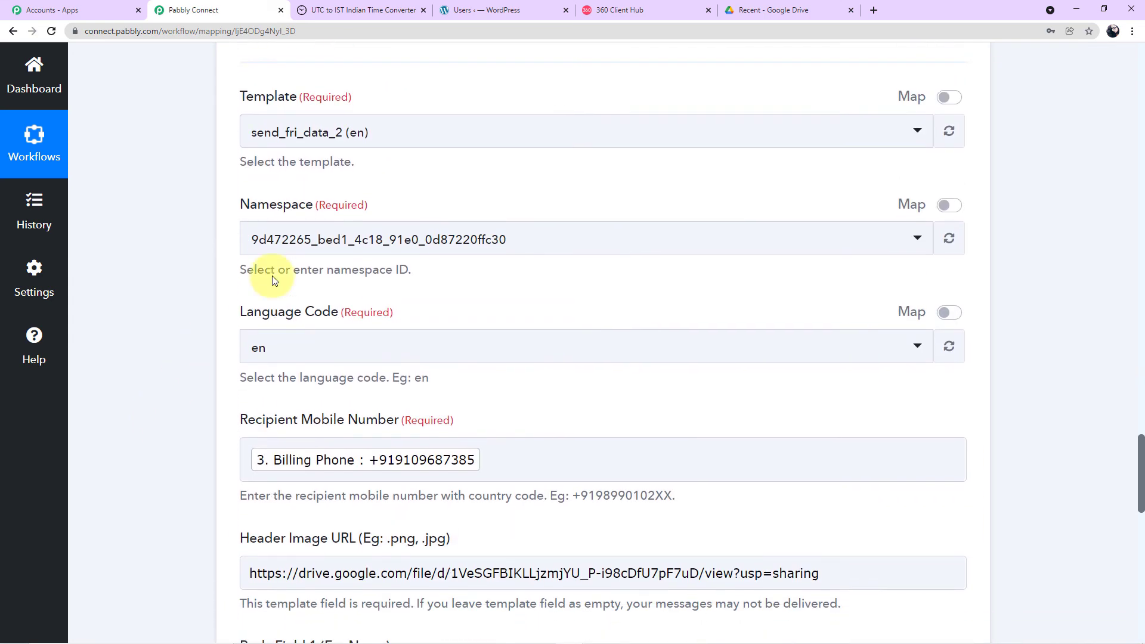
scroll(395, 188, "down", 2)
scroll(394, 189, "down", 4)
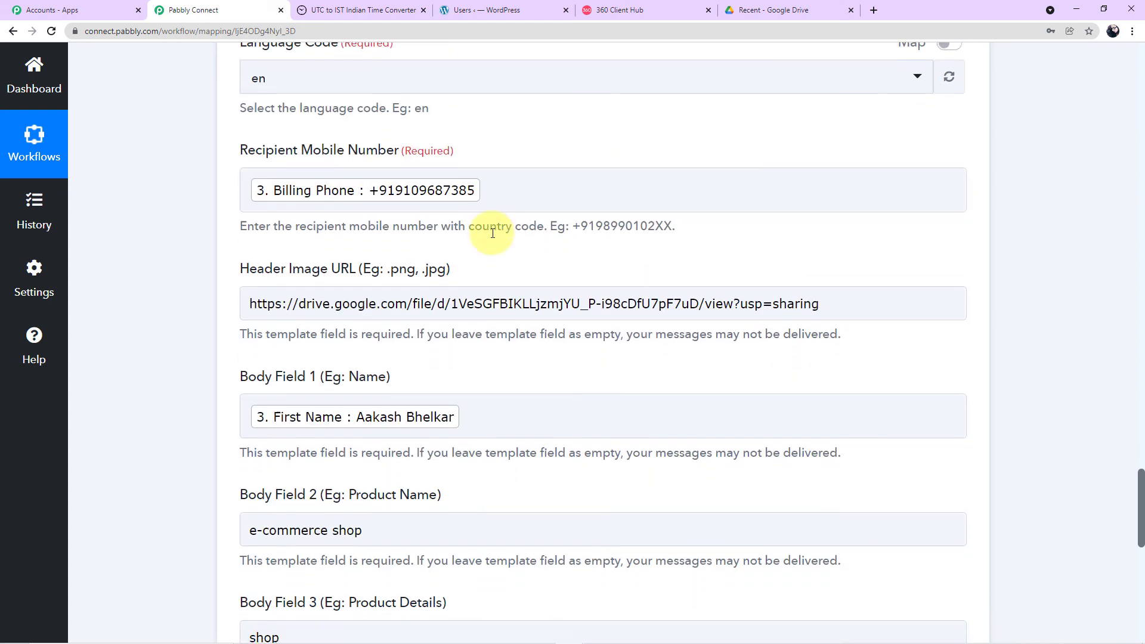
scroll(534, 216, "down", 3)
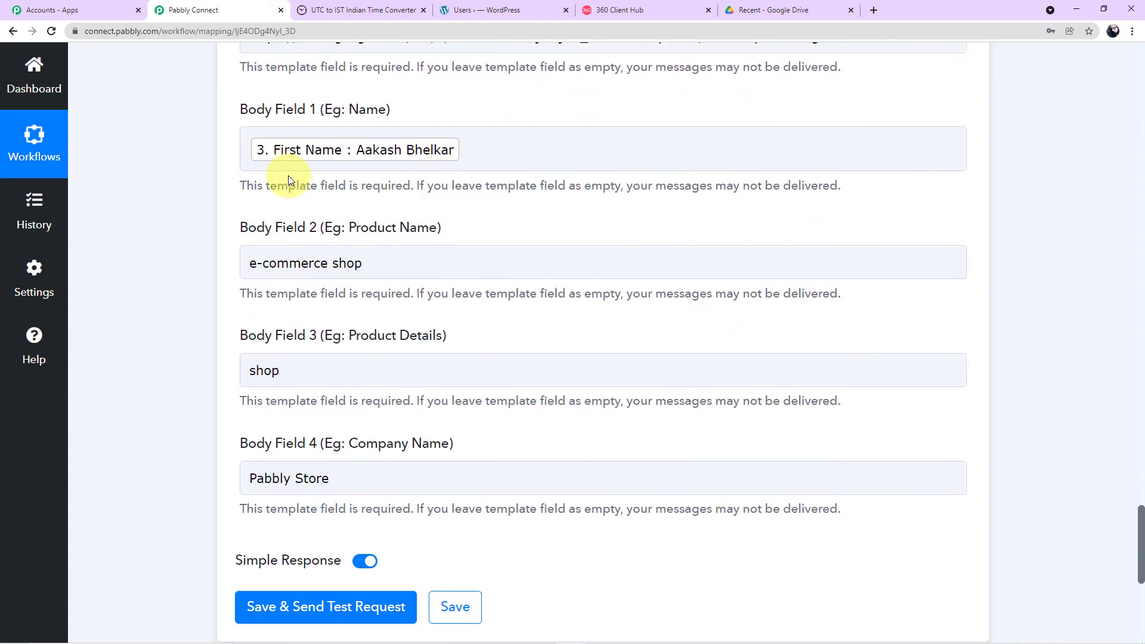
scroll(448, 133, "down", 2)
scroll(445, 215, "up", 1)
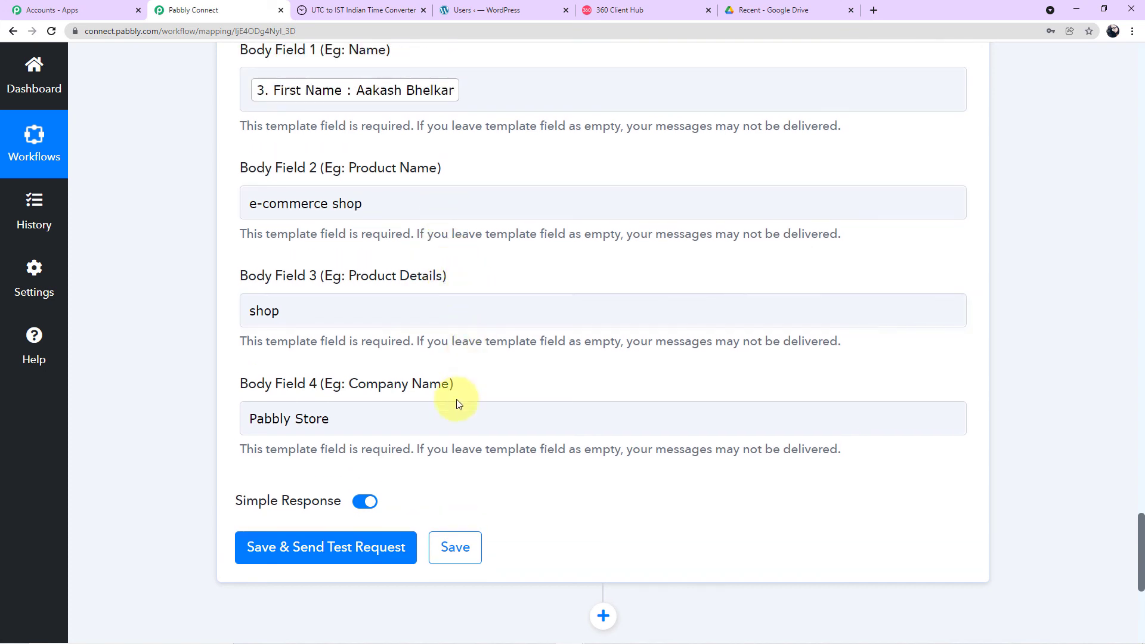
Step: Save the WhatsApp by 360Dialog action, send its test request and check the response received
left_click(397, 553)
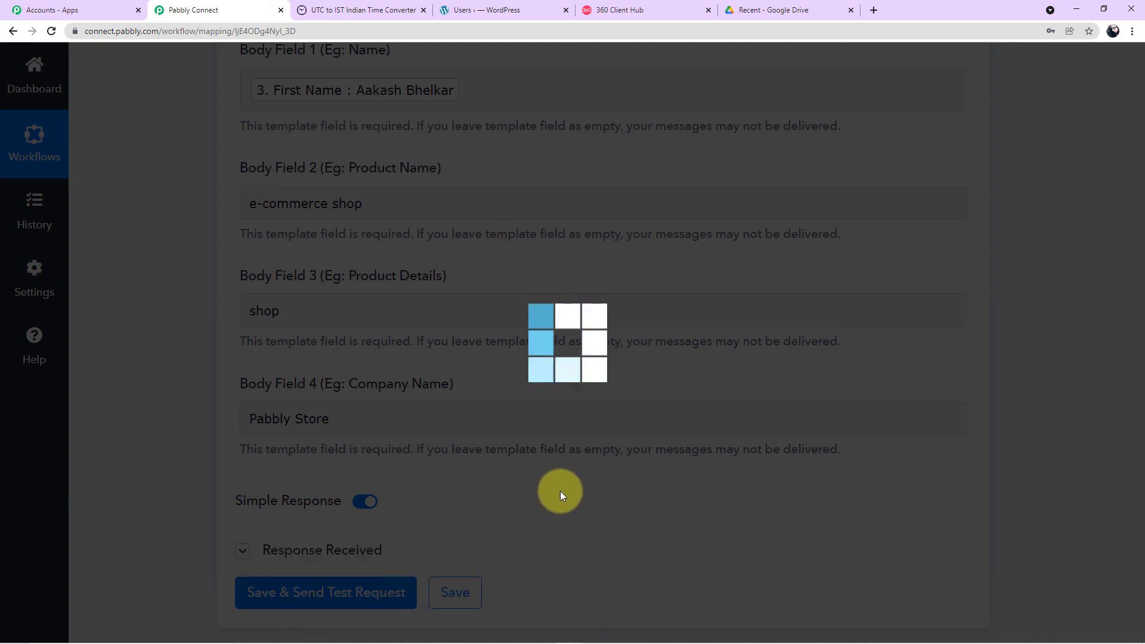
scroll(563, 497, "down", 2)
scroll(562, 497, "down", 2)
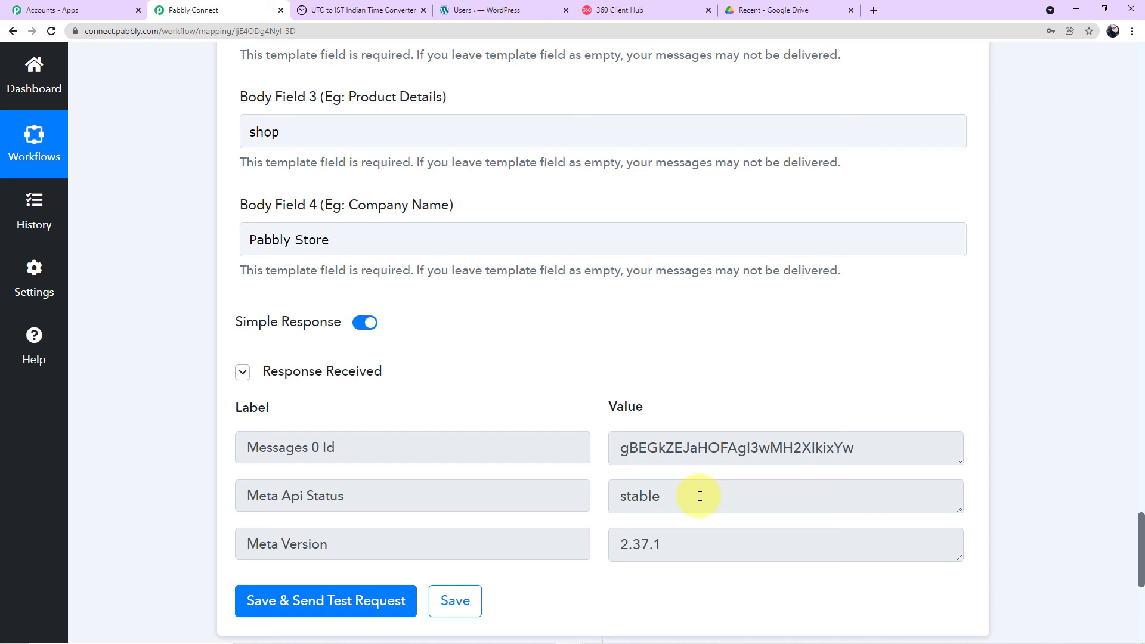
Step: Switch to WhatsApp Web, open the unread business chat and read through the delivered template message
key("alt+Tab")
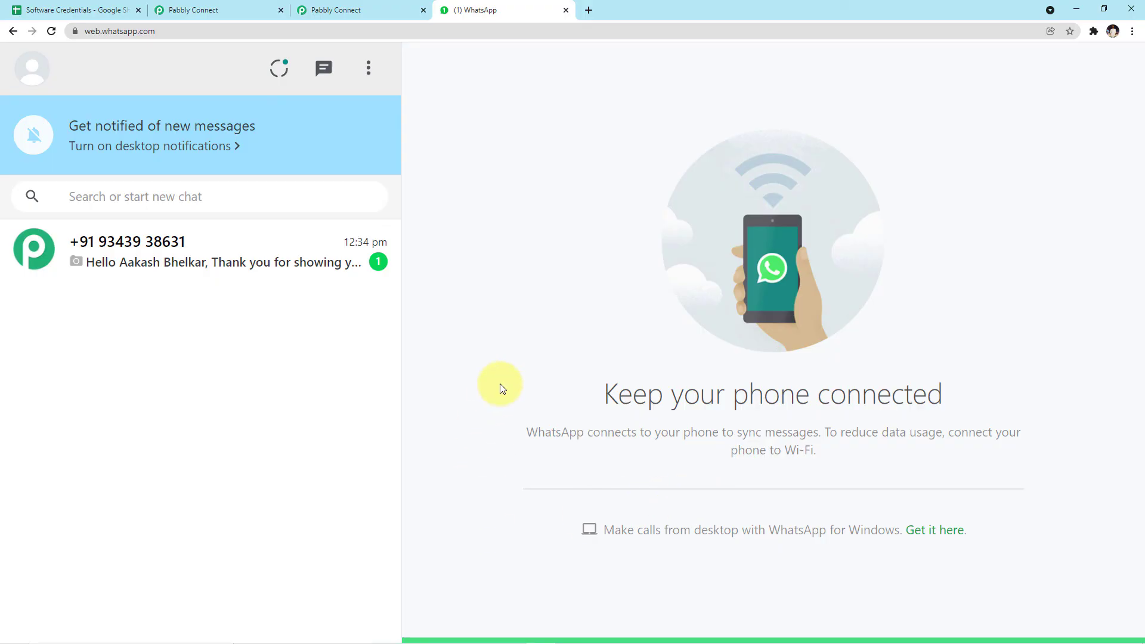
left_click(256, 260)
scroll(598, 363, "down", 3)
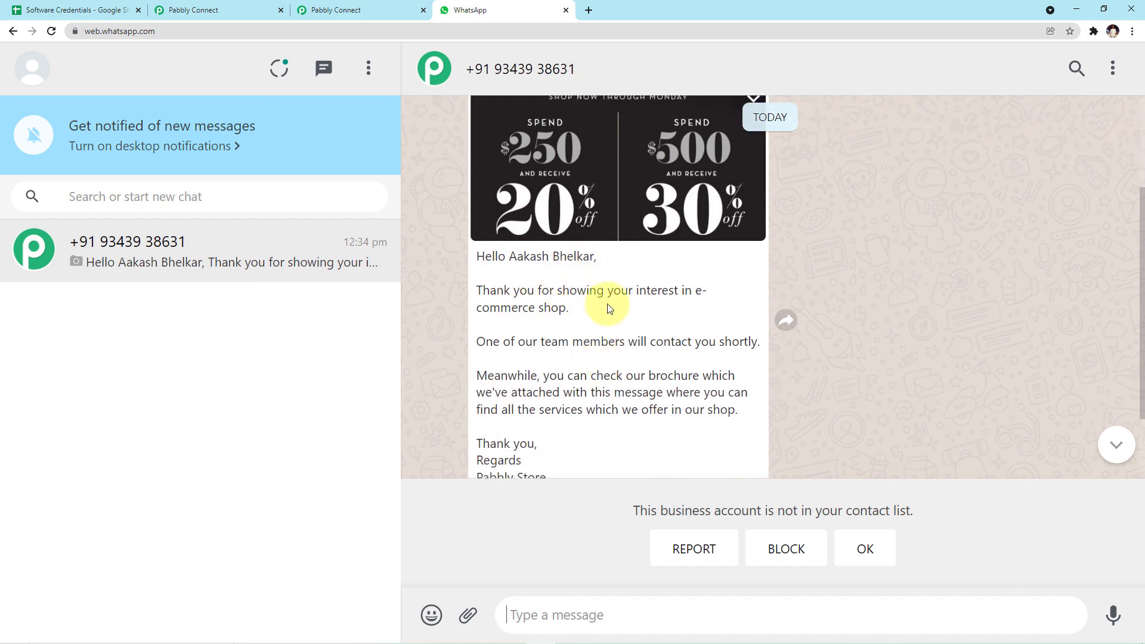
scroll(581, 316, "down", 2)
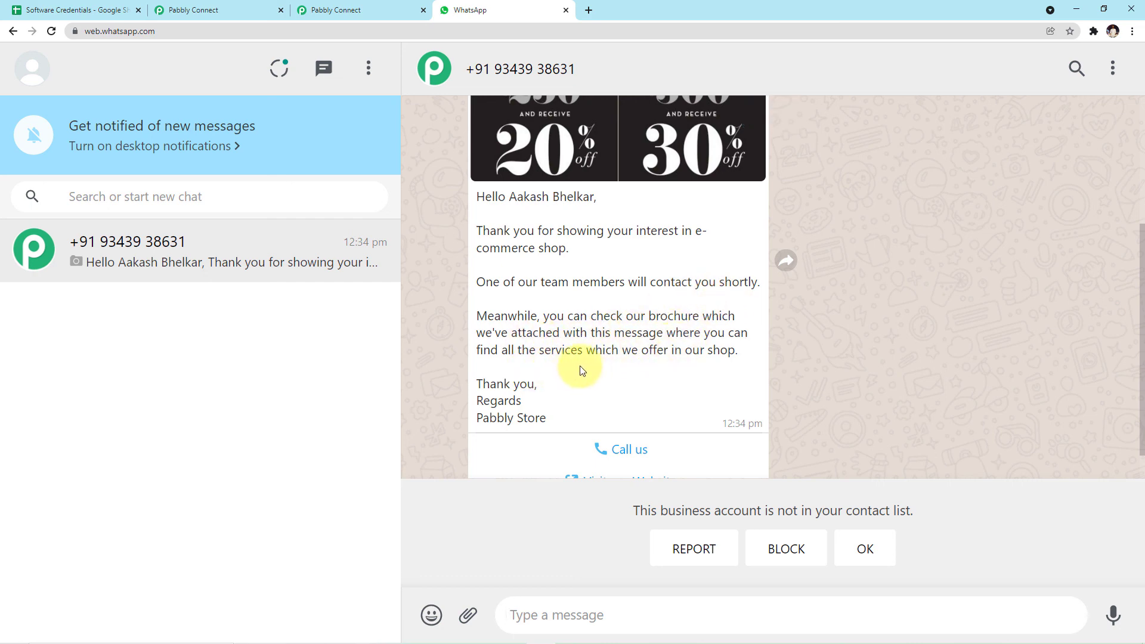
scroll(722, 376, "down", 1)
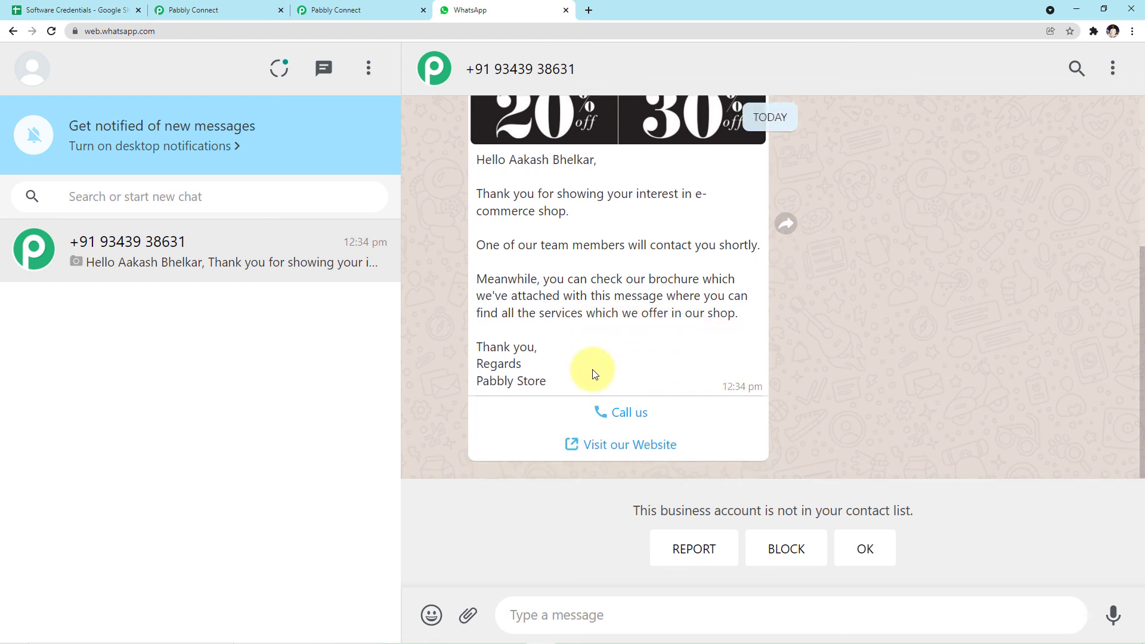
scroll(579, 388, "up", 1)
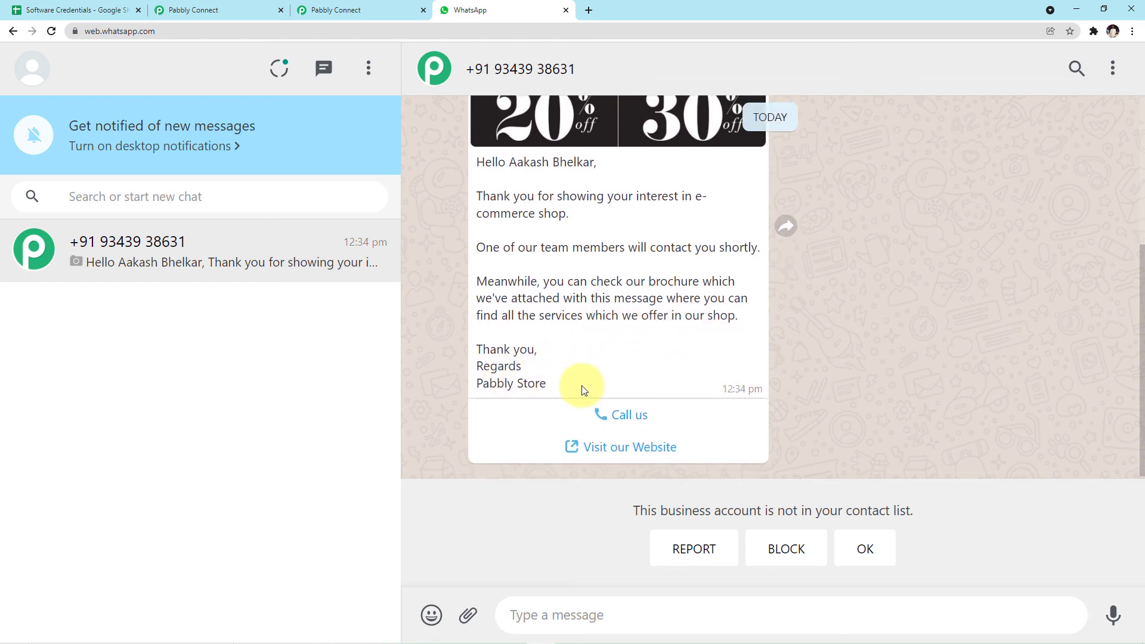
scroll(778, 369, "up", 1)
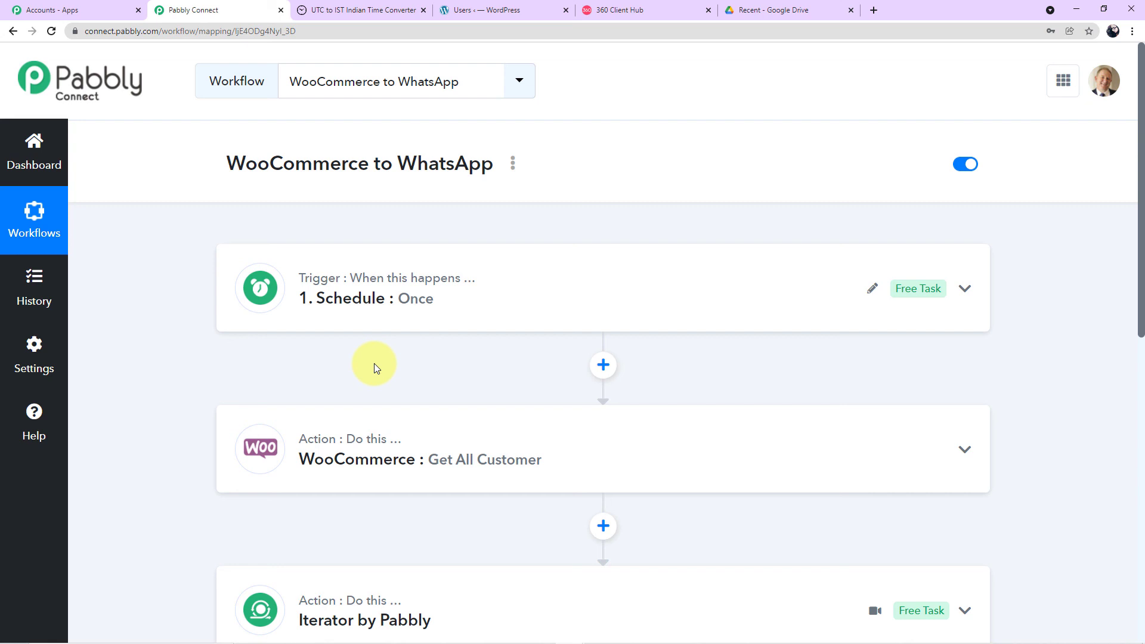
Step: Review the whole WooCommerce to WhatsApp workflow in Pabbly Connect, from the Schedule trigger to the Send Template Message action
scroll(374, 363, "down", 2)
scroll(374, 366, "down", 1)
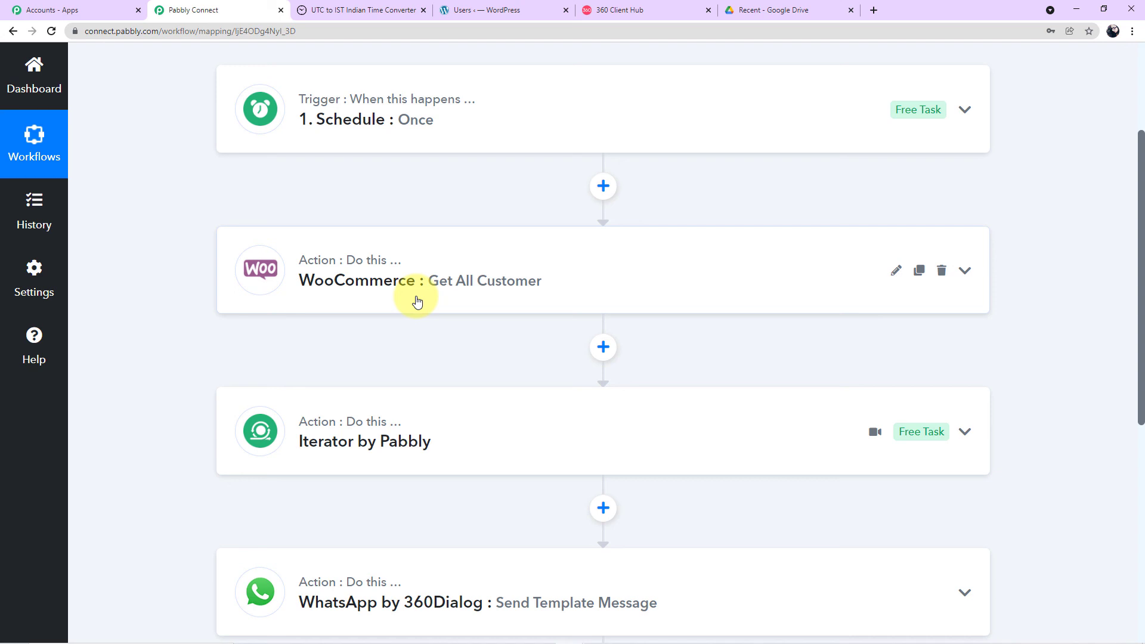
scroll(415, 300, "down", 1)
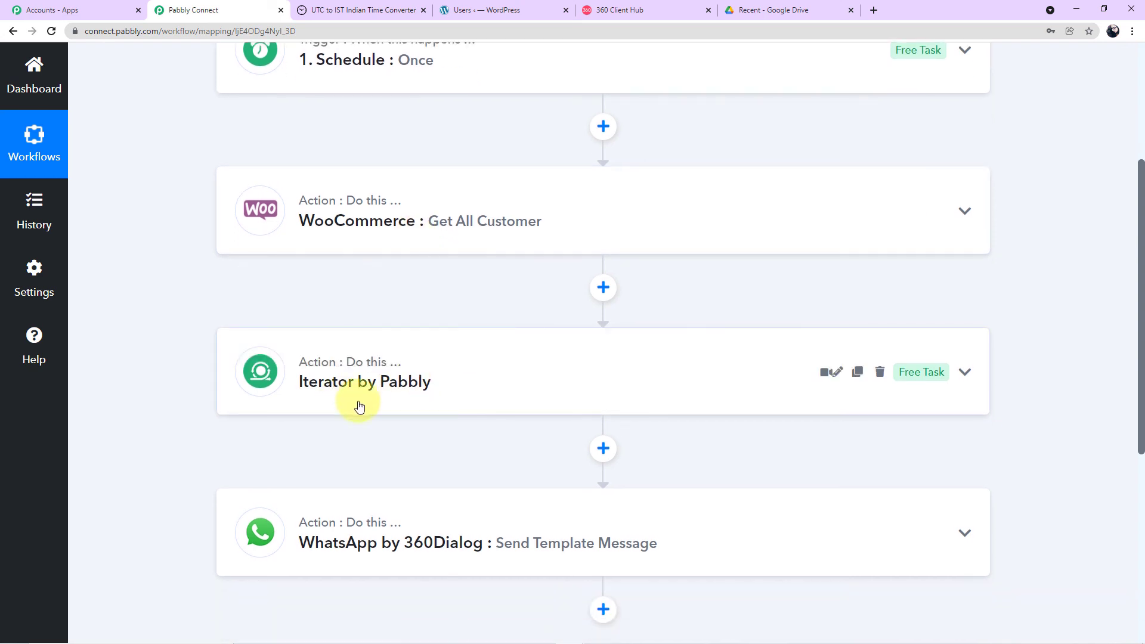
scroll(526, 388, "down", 2)
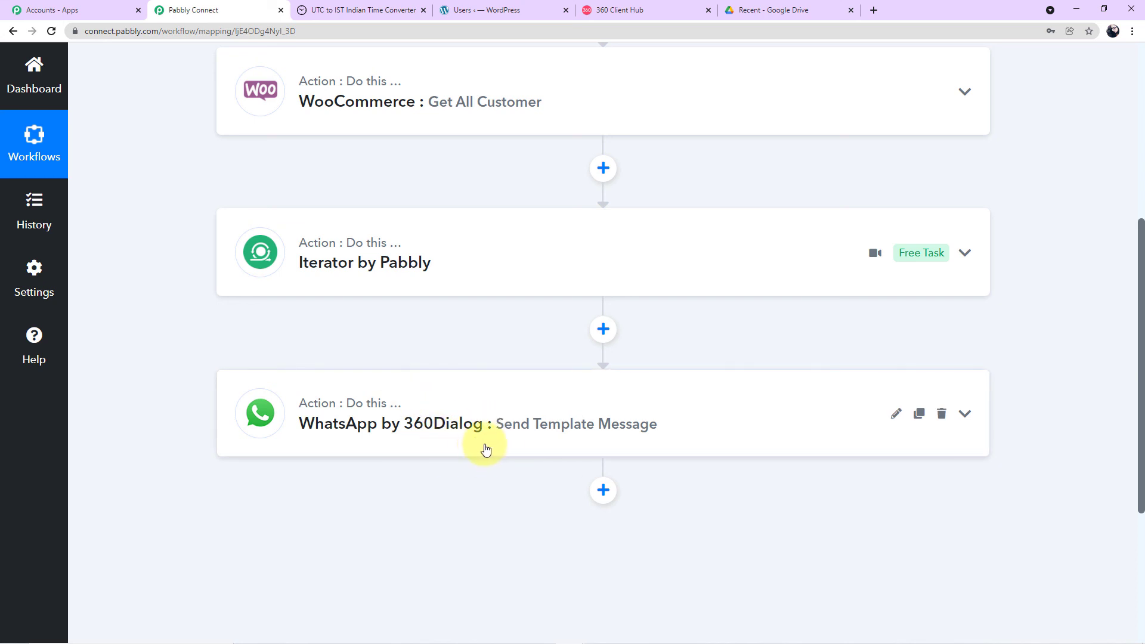
scroll(486, 448, "up", 3)
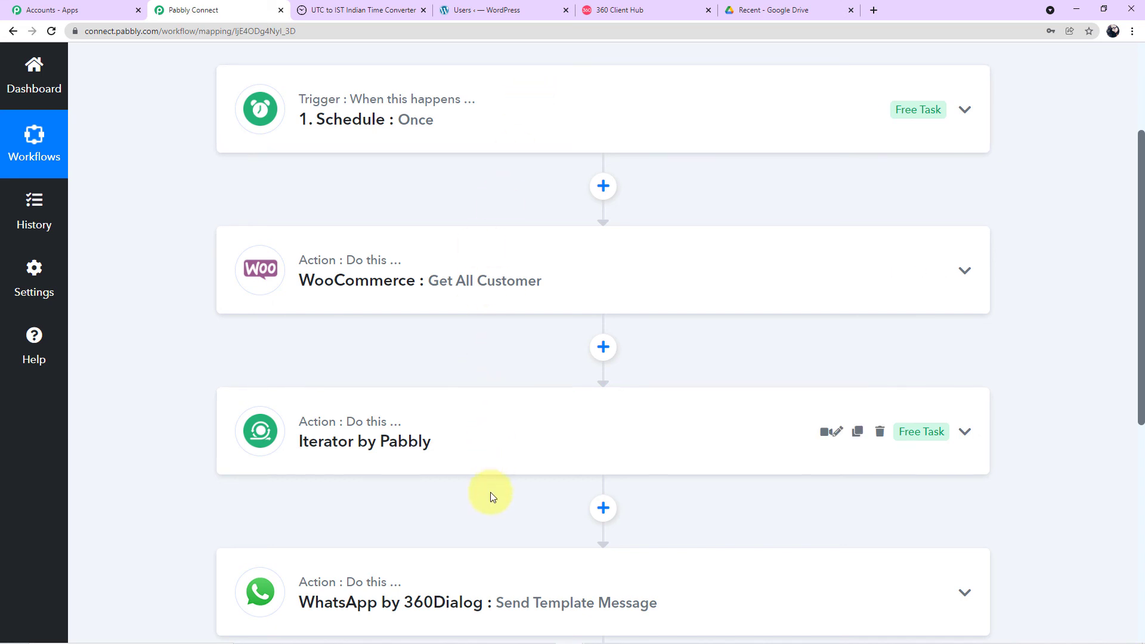
scroll(486, 372, "up", 2)
scroll(489, 375, "up", 1)
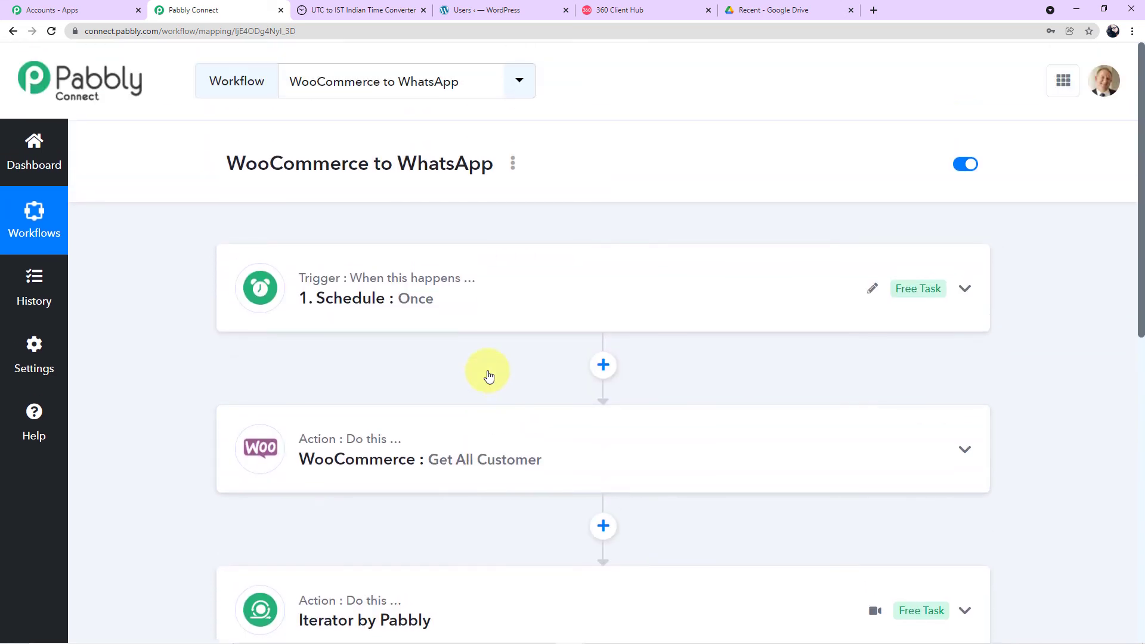